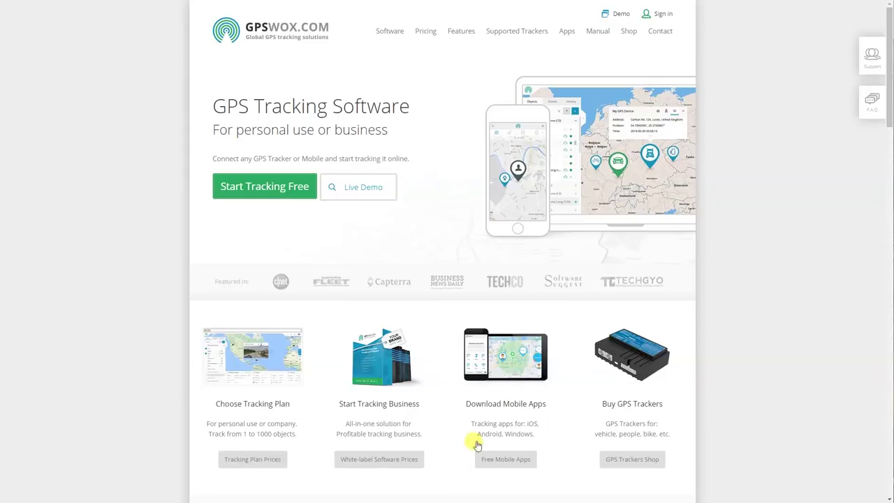
Step: Sign in to the tracking platform with the prefilled credentials on the EU Tracking Server
click(664, 15)
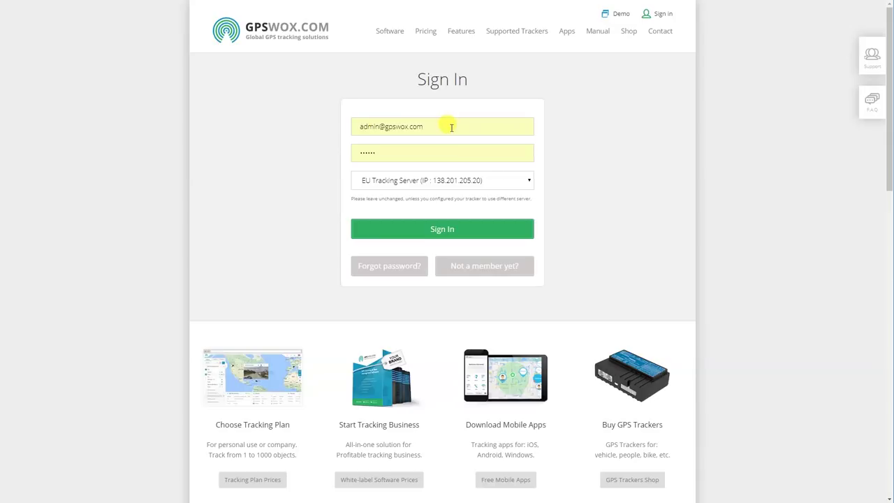
click(447, 228)
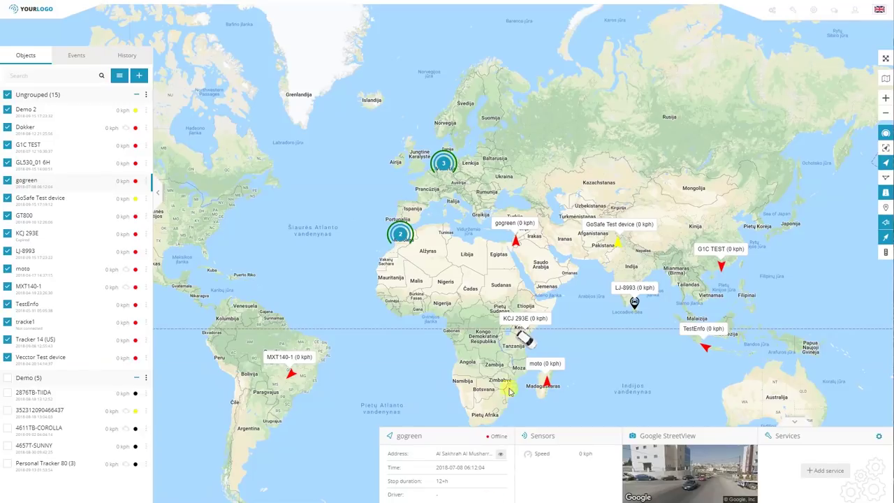
click(794, 11)
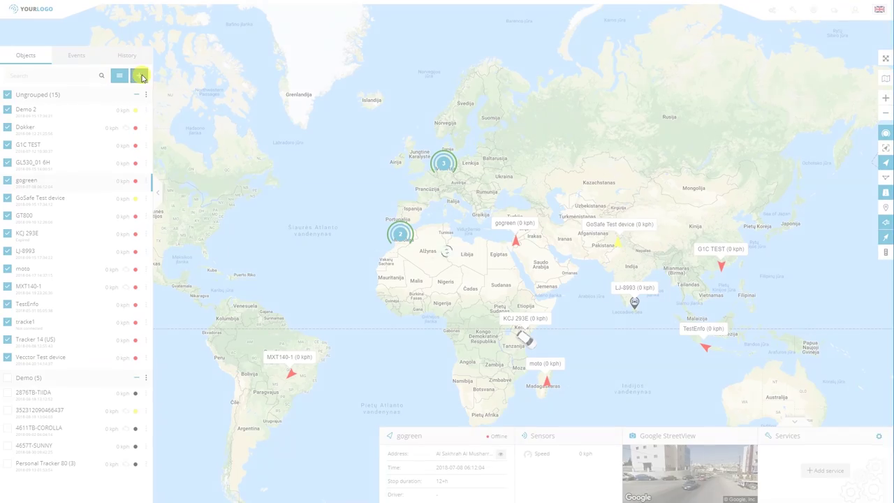
Step: Start a new device named "GPS Device name" and view the help hints for its Tracker ID and Device IMEI
click(142, 77)
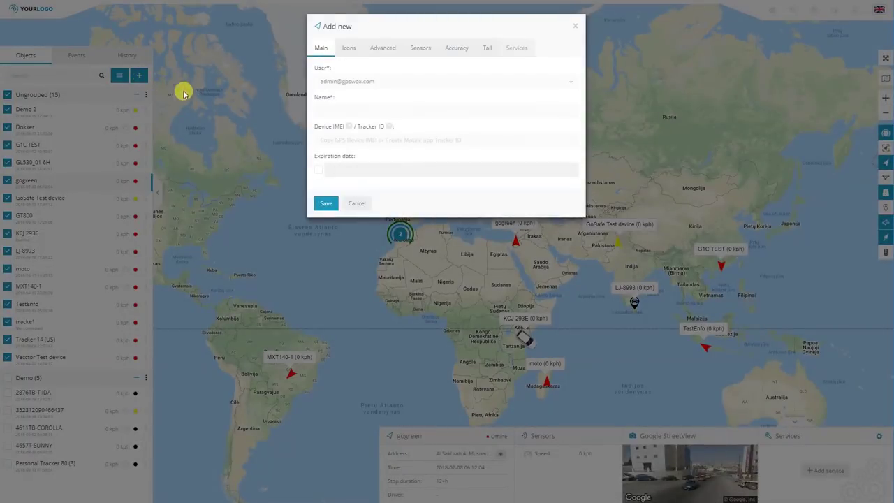
click(343, 111)
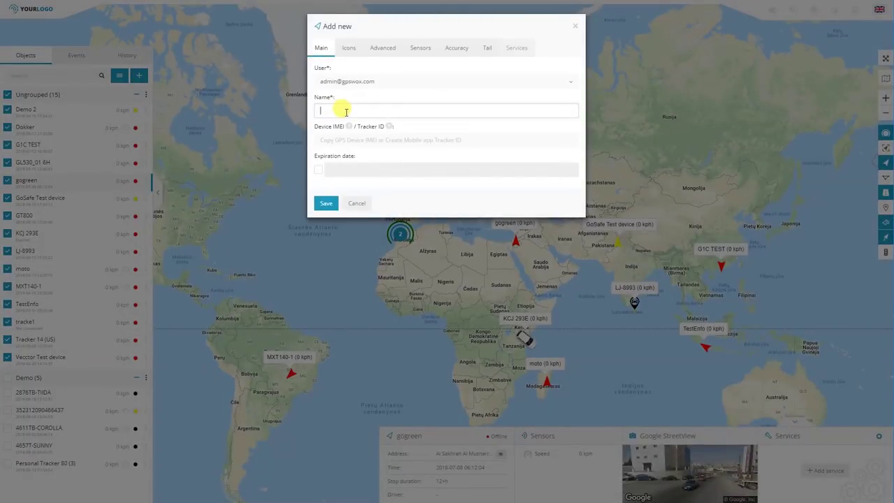
text(GPS Device name)
click(350, 140)
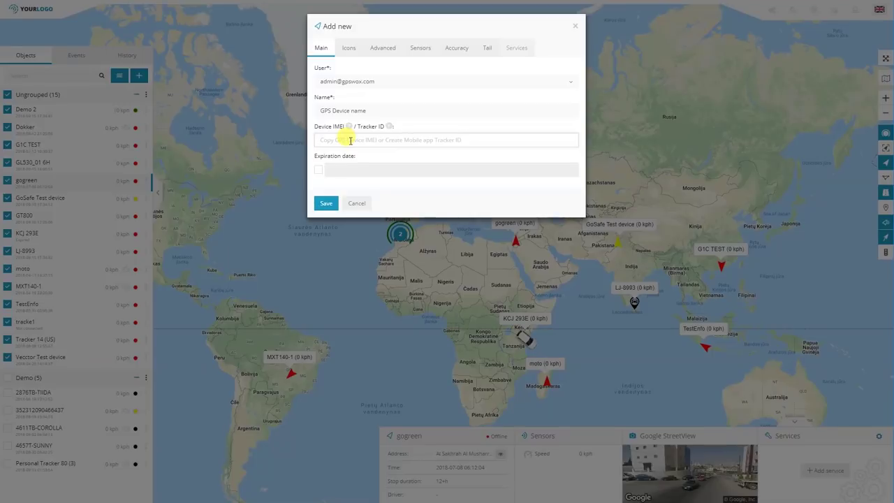
mouse_move(389, 127)
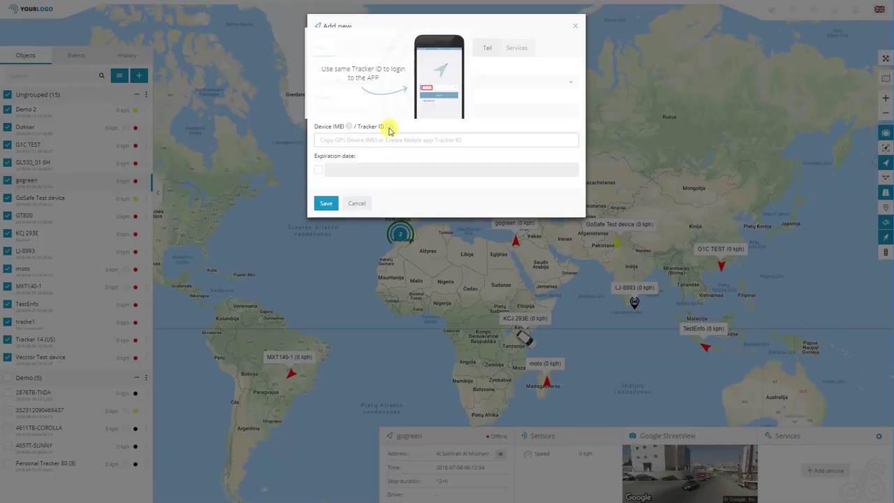
mouse_move(351, 128)
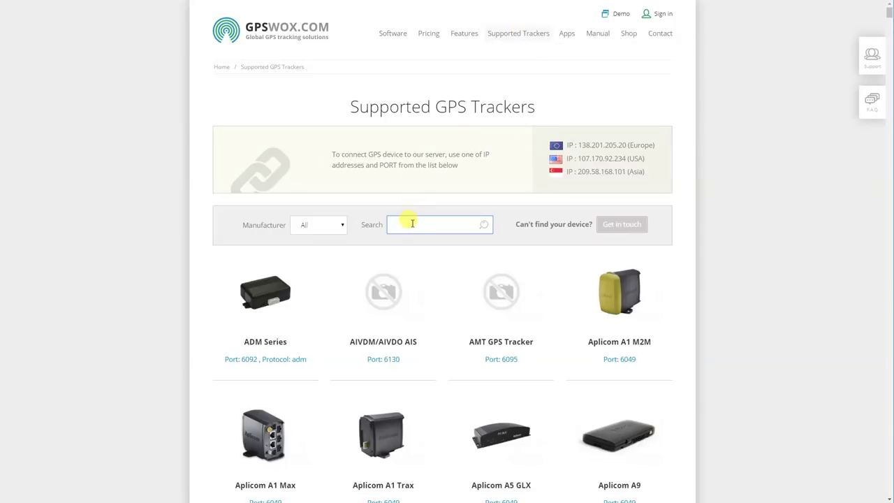
Step: Search the supported GPS trackers for "teltonika" and open the Teltonika FM1000
text(teltonika)
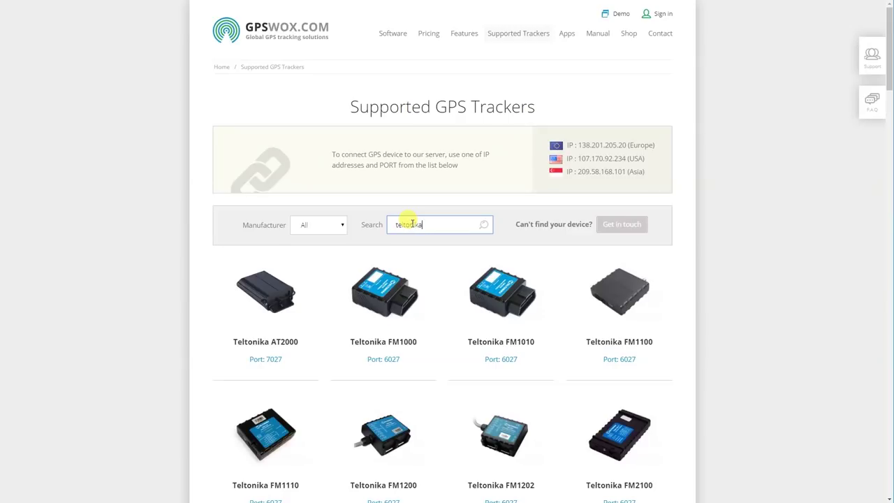
click(389, 290)
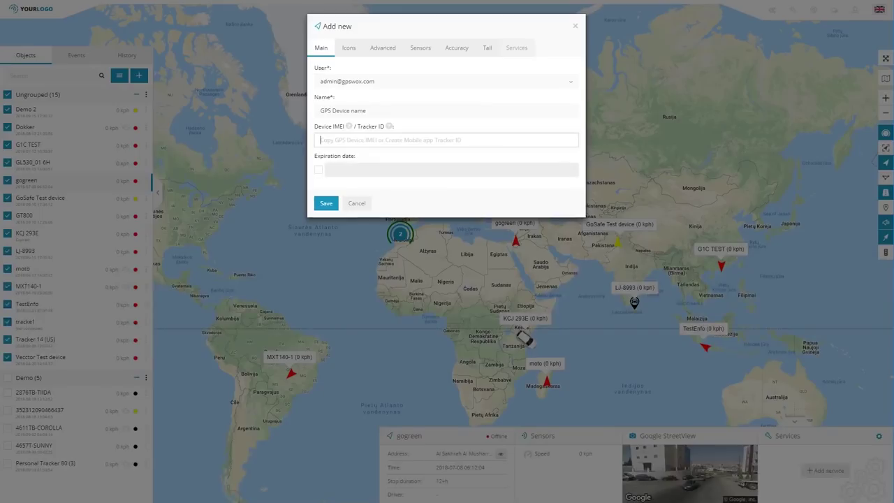
Step: Set the new device's IMEI / Tracker ID to 12345 and save the device
click(405, 140)
text(12345)
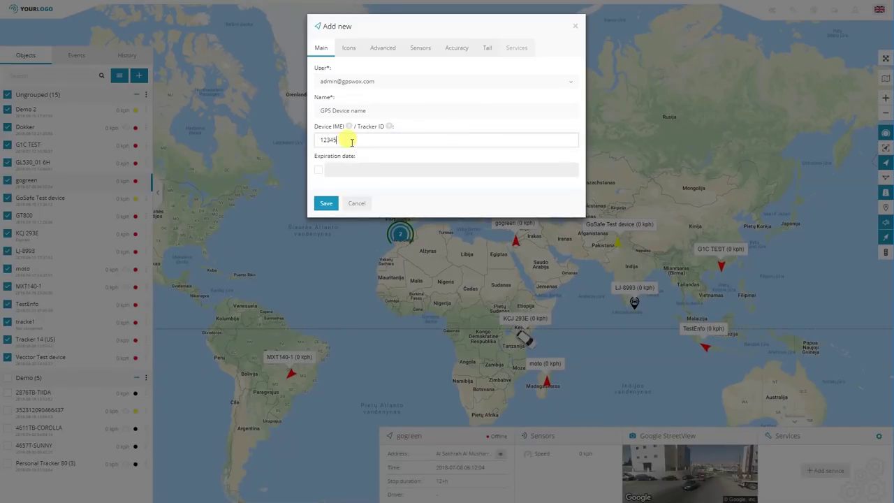
click(326, 204)
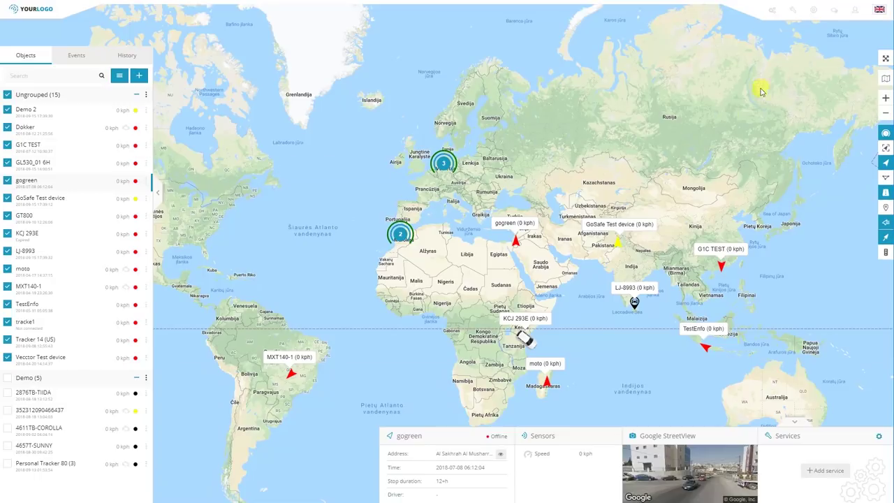
Step: Add an object group named "My Group" in the setup and save it
click(814, 11)
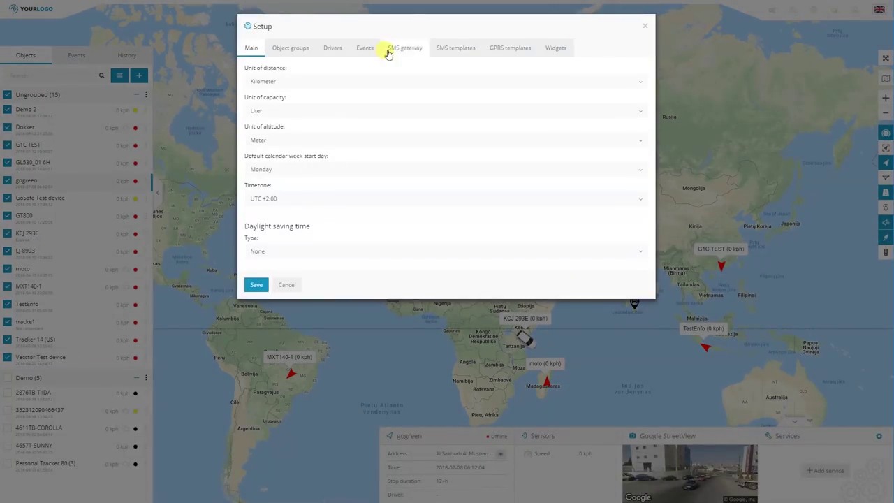
click(292, 49)
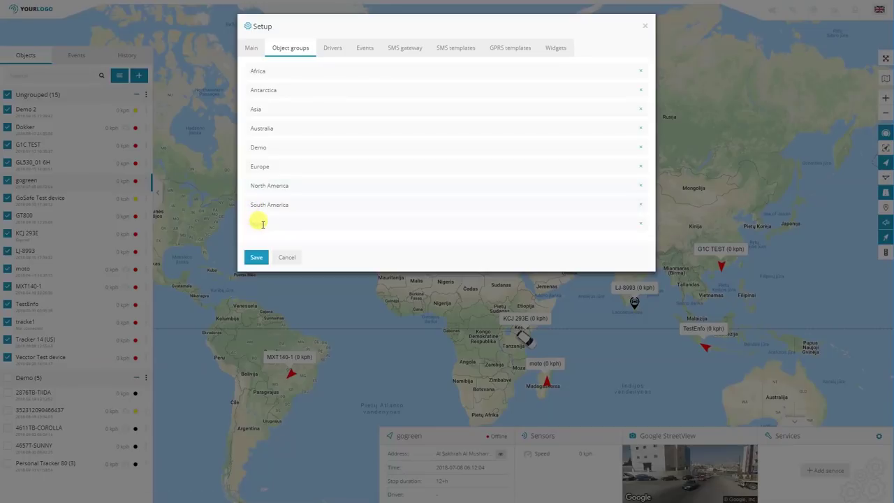
click(263, 224)
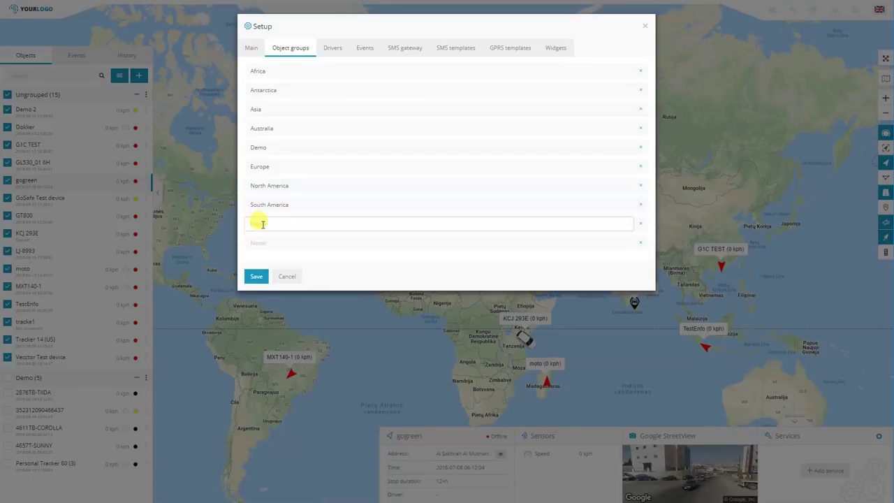
text(My Group)
click(256, 278)
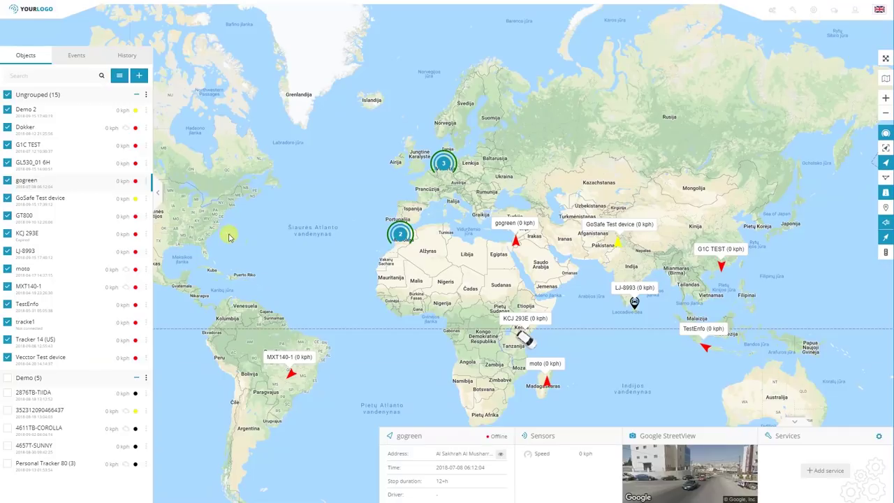
Step: Edit the gogreen object to assign it to the Demo group and save the change
click(147, 182)
click(196, 248)
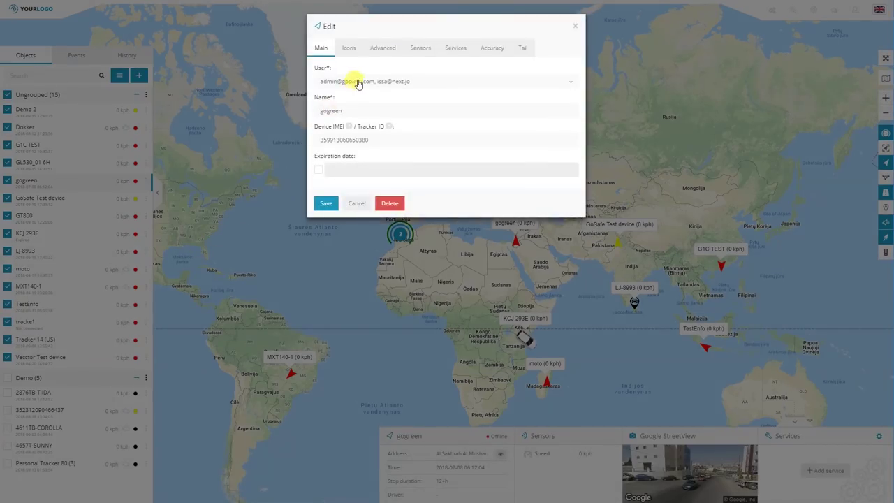
click(383, 50)
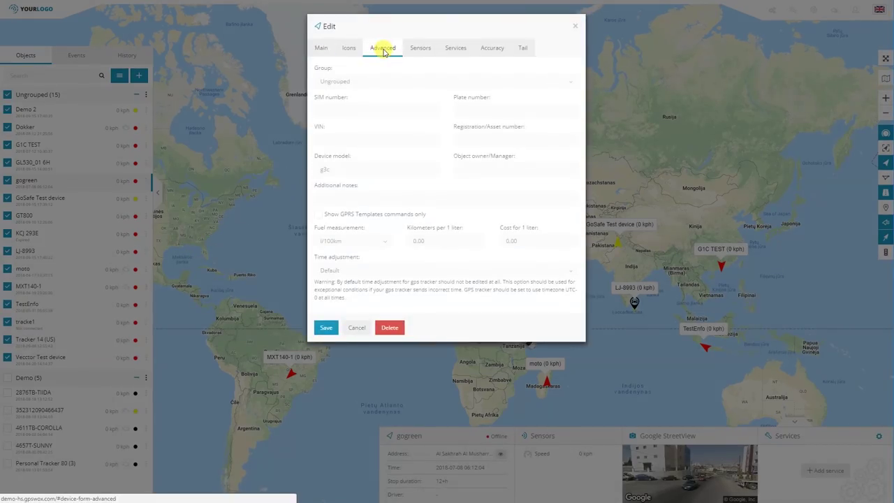
click(349, 83)
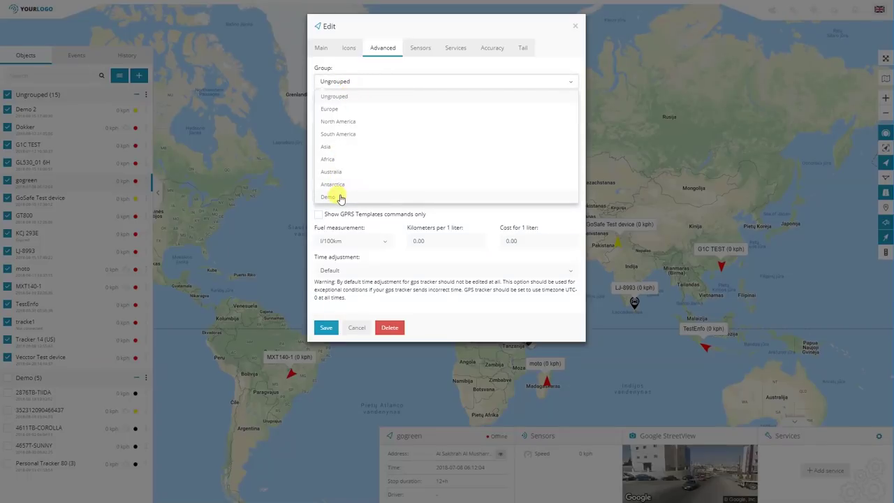
click(340, 198)
click(326, 332)
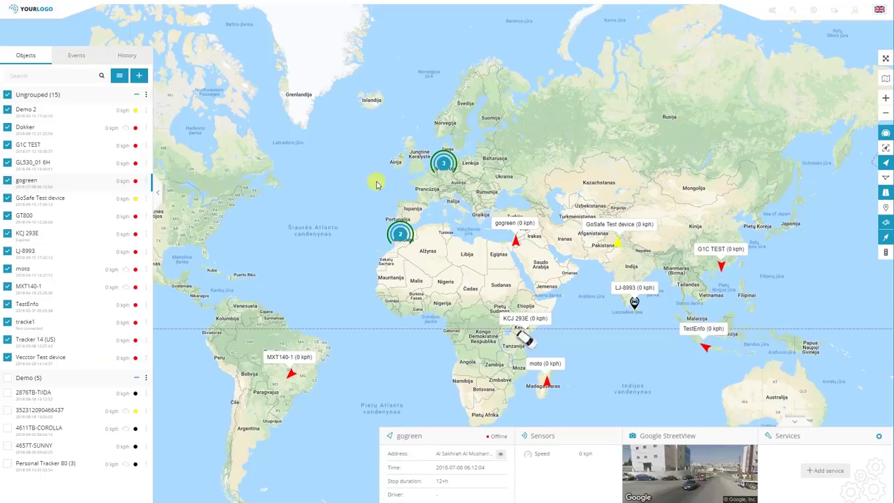
Step: Open the Demo 2 object's icon settings for editing and select Arrow as its icon type
click(147, 112)
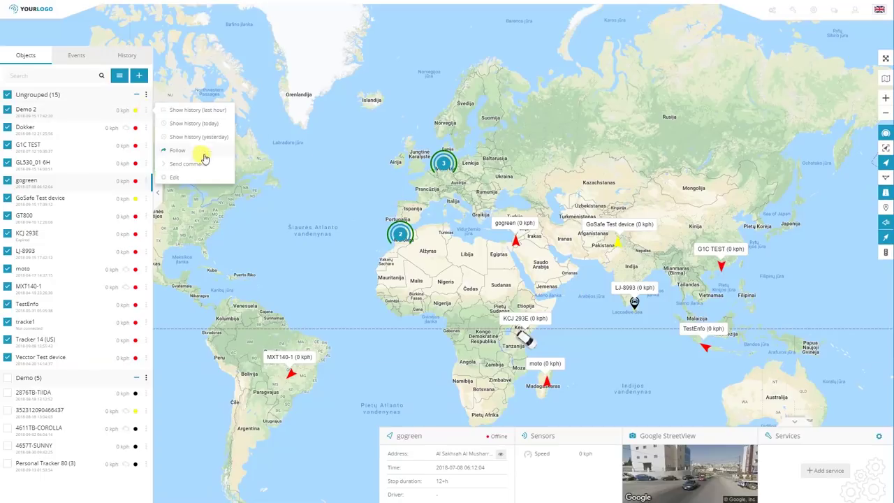
click(200, 174)
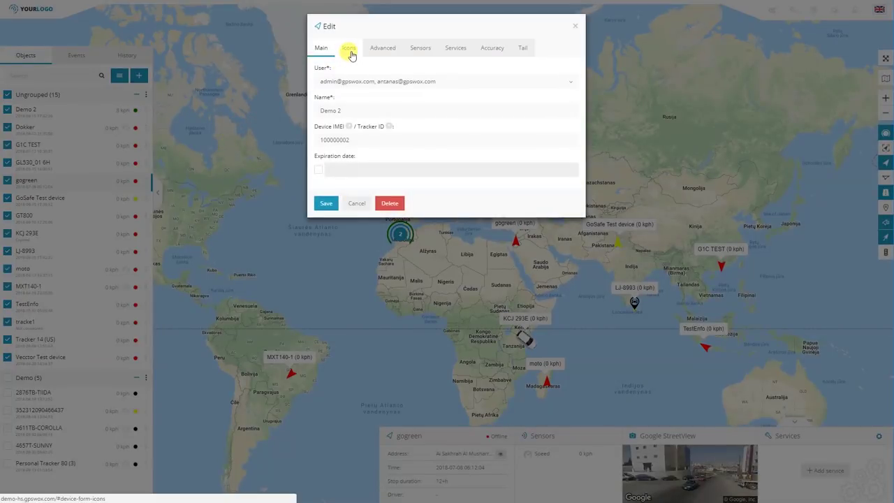
click(351, 55)
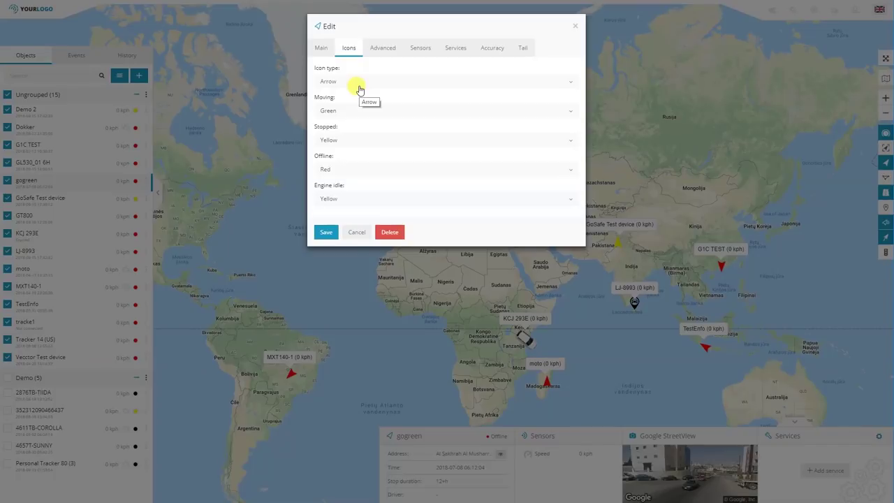
click(345, 83)
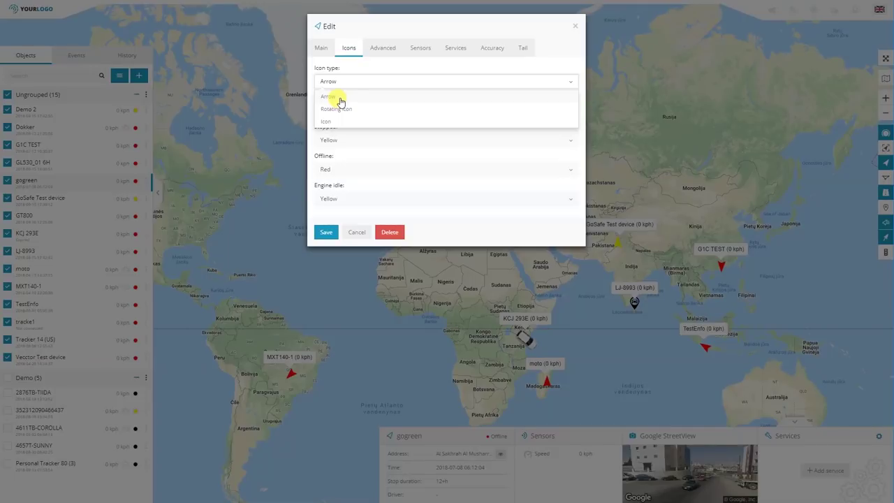
click(341, 102)
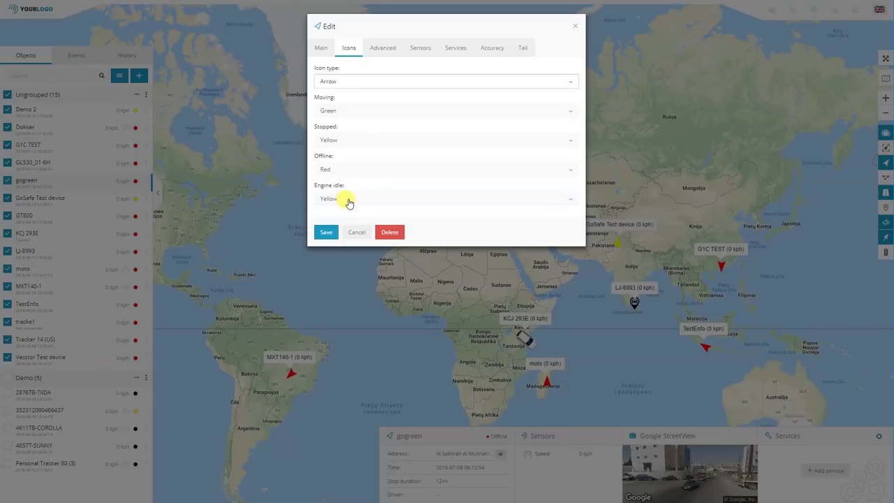
Step: Try Orange as Demo 2's engine idle color and set it back to Yellow
click(349, 201)
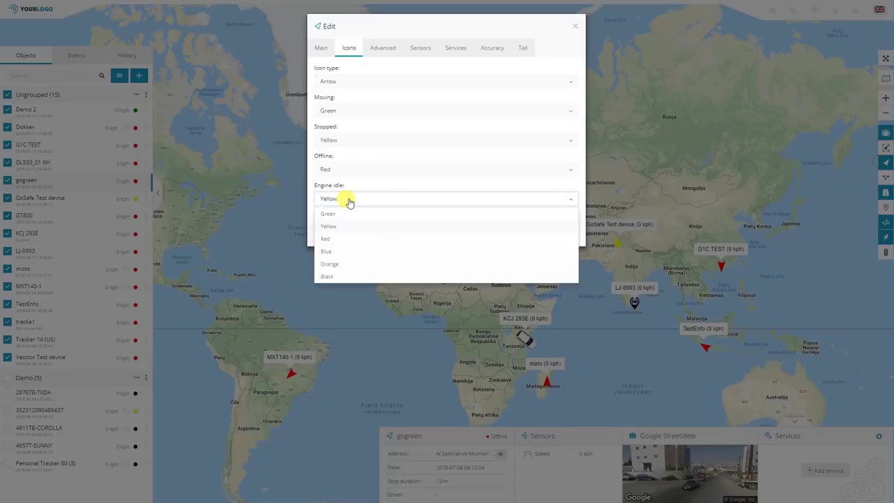
click(339, 266)
click(350, 199)
click(341, 226)
Step: Set Demo 2's stopped and moving arrow colors to Blue and save the icon settings
click(342, 141)
click(342, 192)
click(349, 110)
click(352, 162)
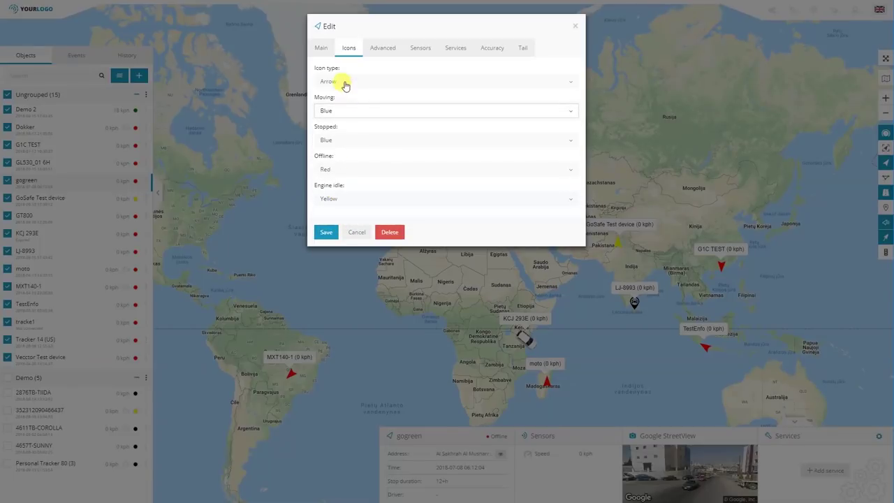
click(326, 233)
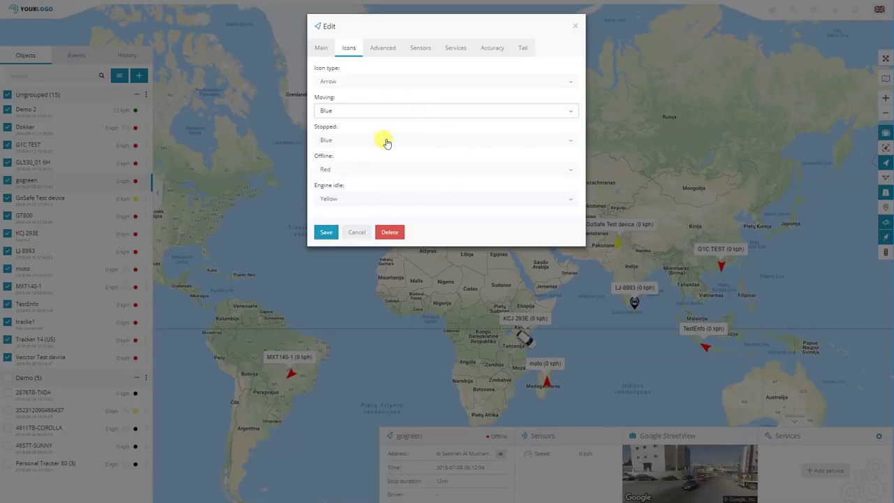
click(326, 238)
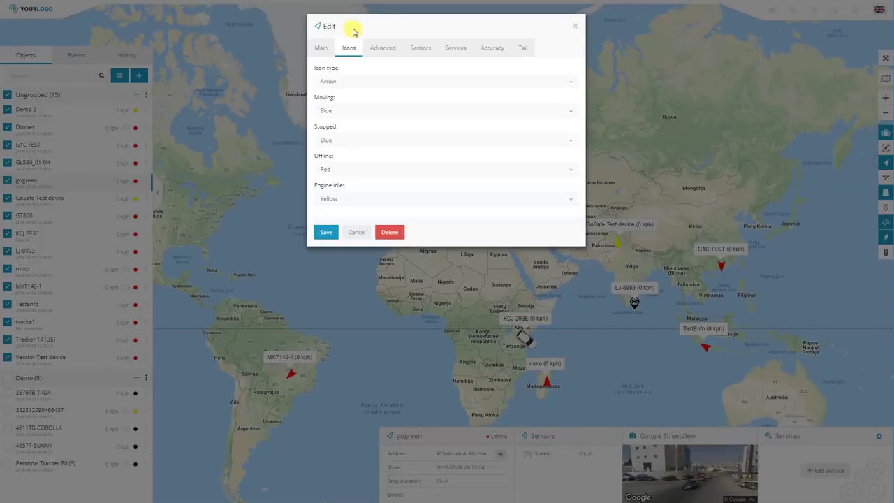
Step: Open the object's advanced settings and examine the group, SIM, VIN, device model, plate number, owner and additional notes fields
click(382, 49)
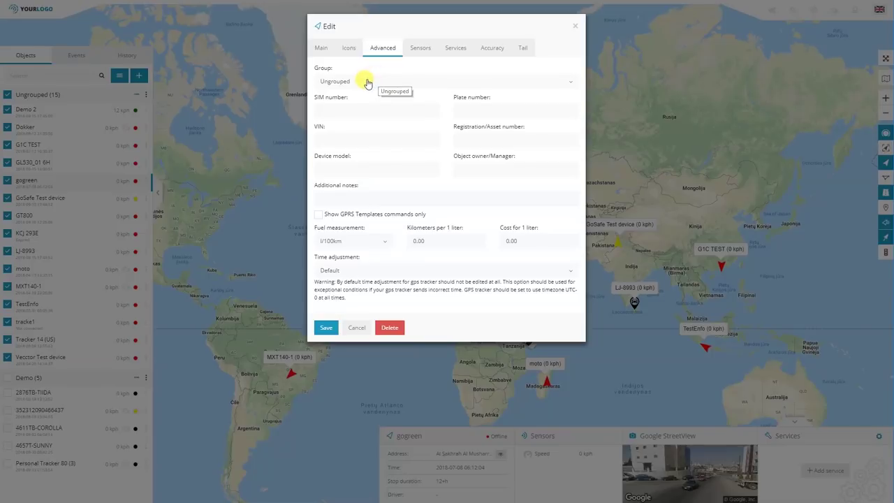
click(346, 108)
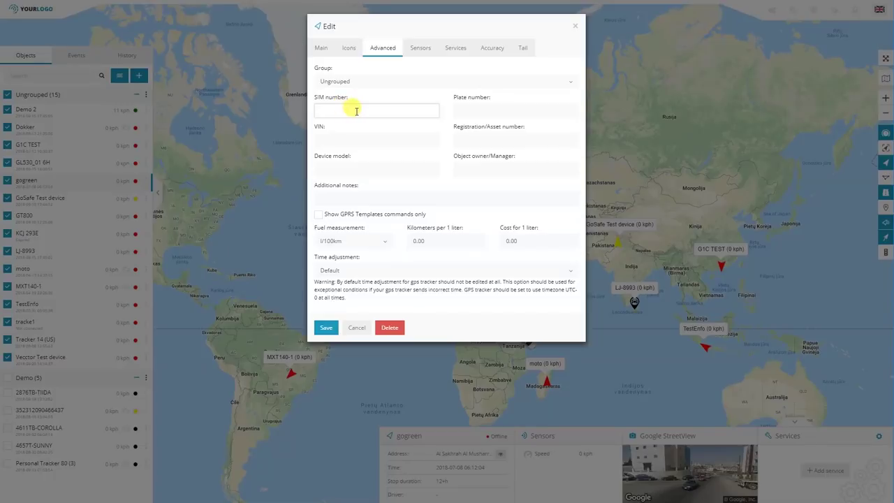
click(345, 140)
click(351, 163)
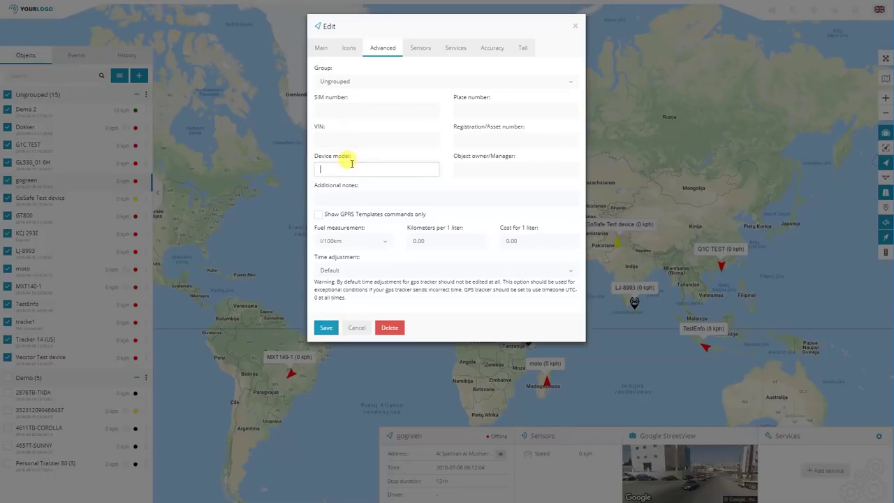
click(510, 110)
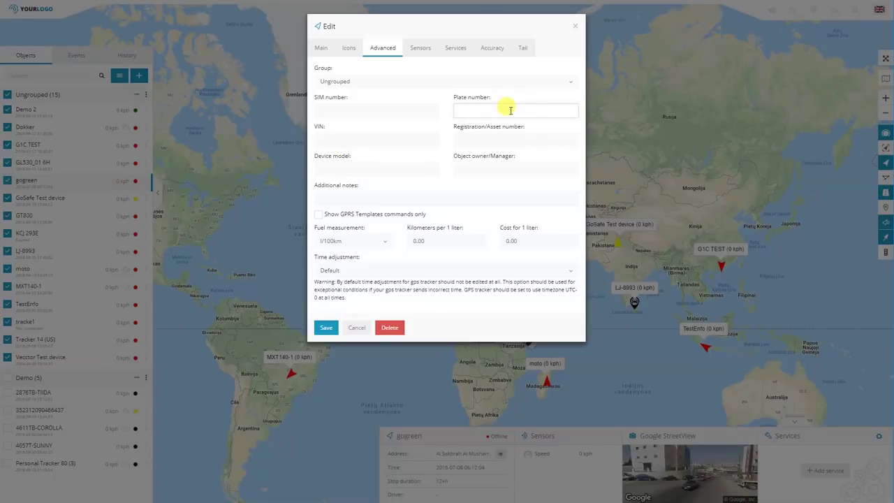
click(490, 166)
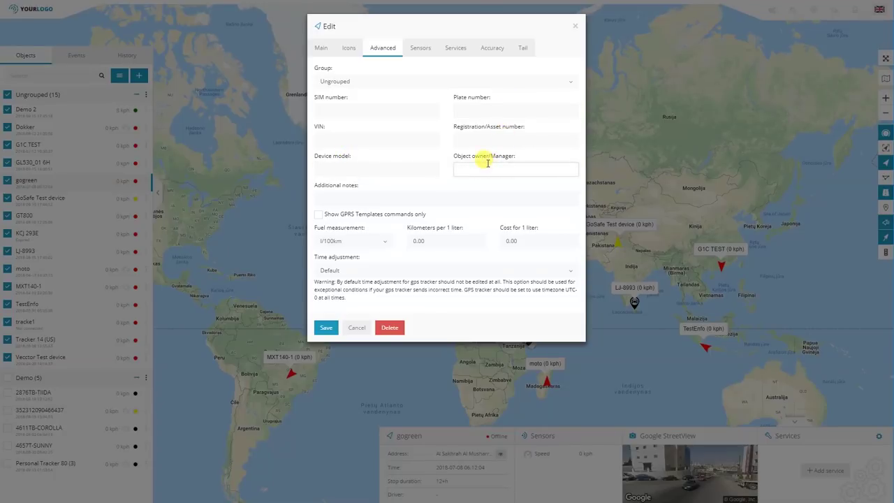
click(380, 199)
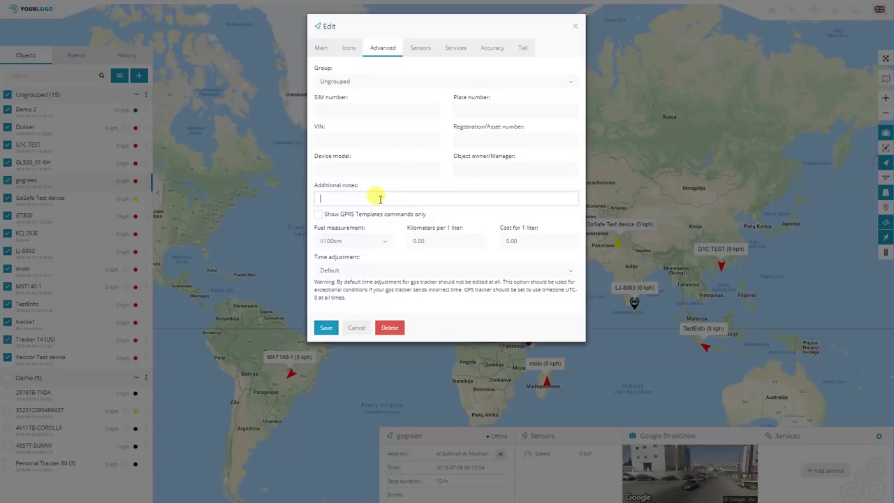
Step: Examine the kilometers per 1 liter and cost for 1 liter fields in the object's fuel measurement settings
click(454, 239)
click(538, 239)
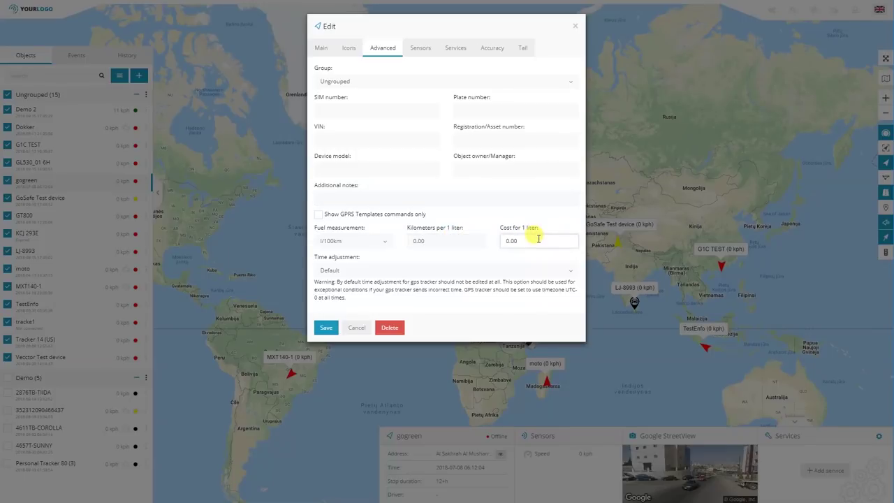
click(452, 239)
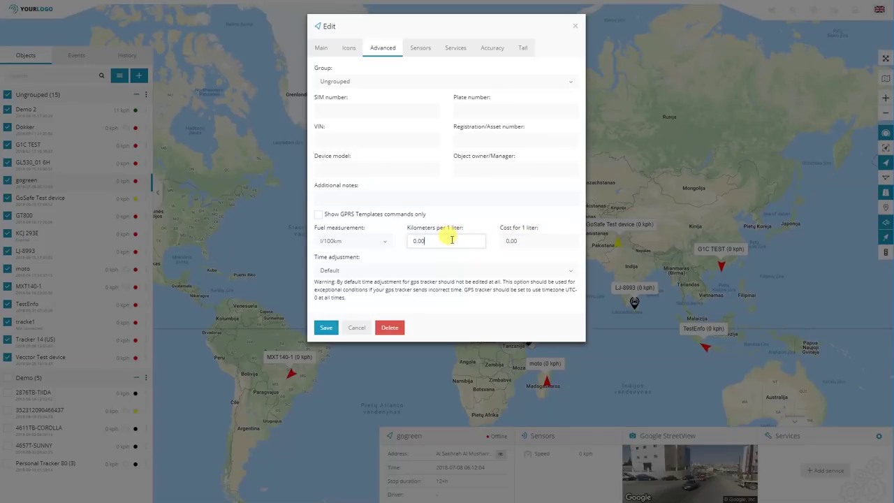
click(543, 241)
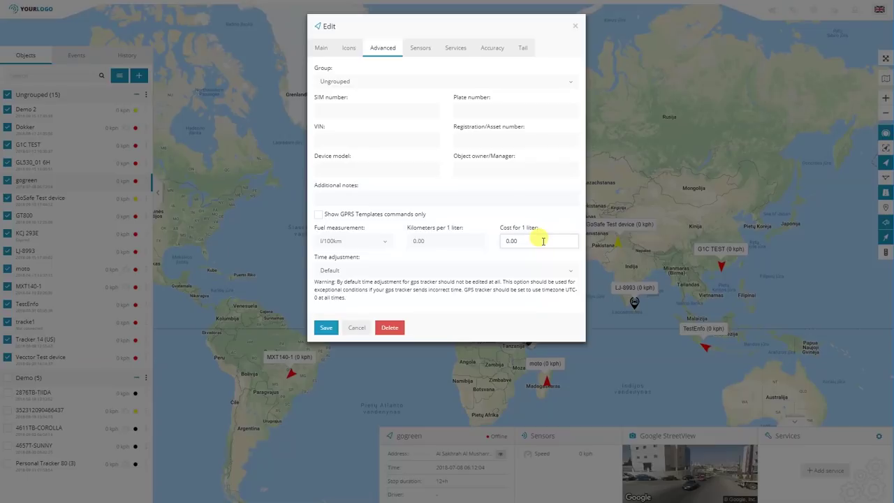
click(511, 242)
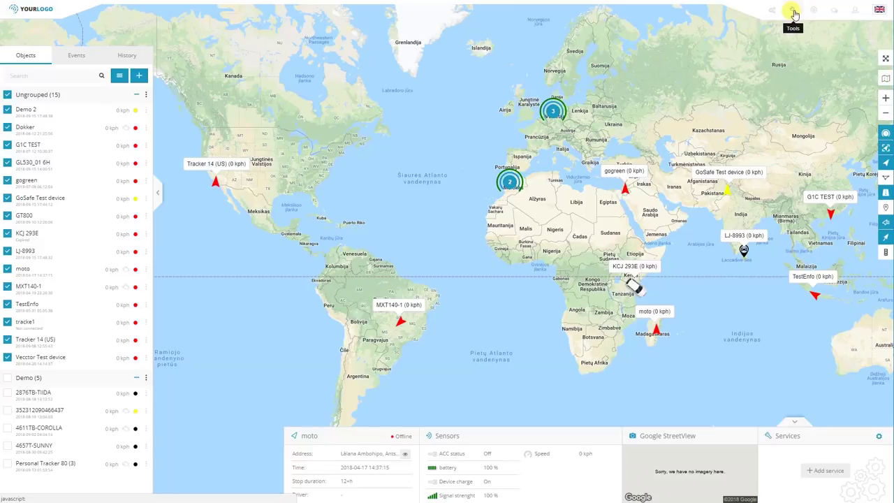
Step: Open the Send command tool, examine the GPRS command types for device 2876TB-TIIDA, and close it without sending
click(794, 14)
click(813, 137)
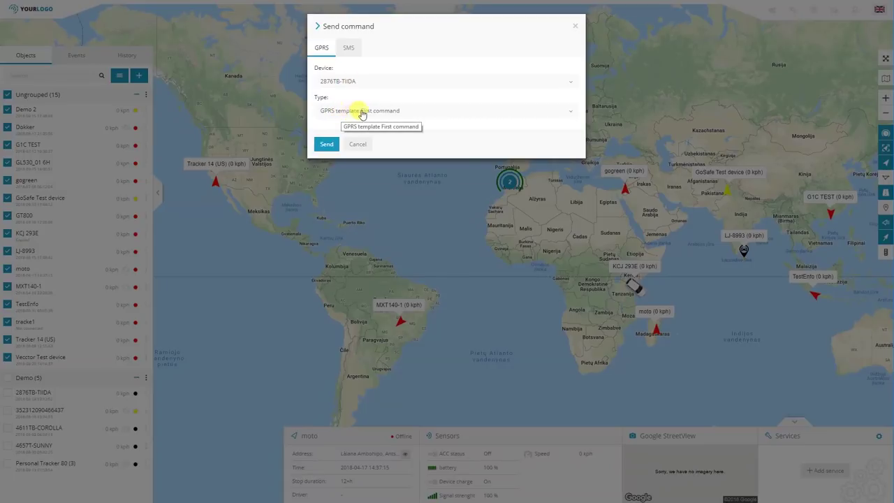
click(399, 113)
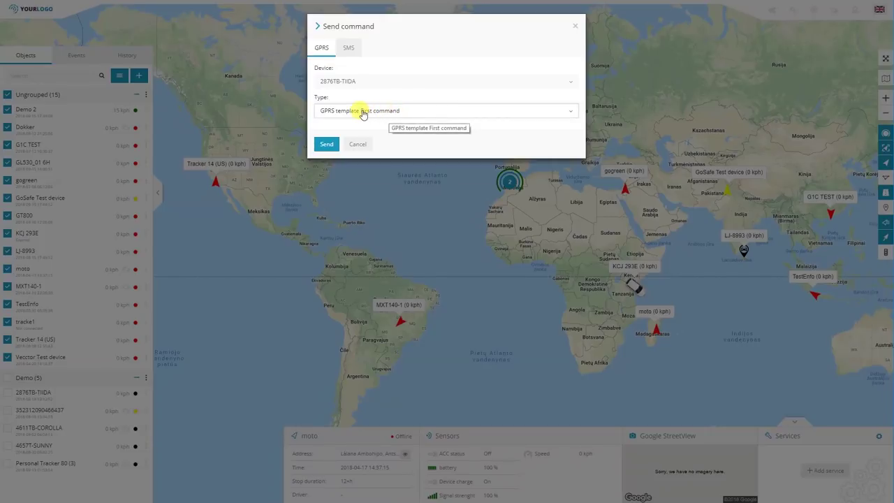
click(365, 146)
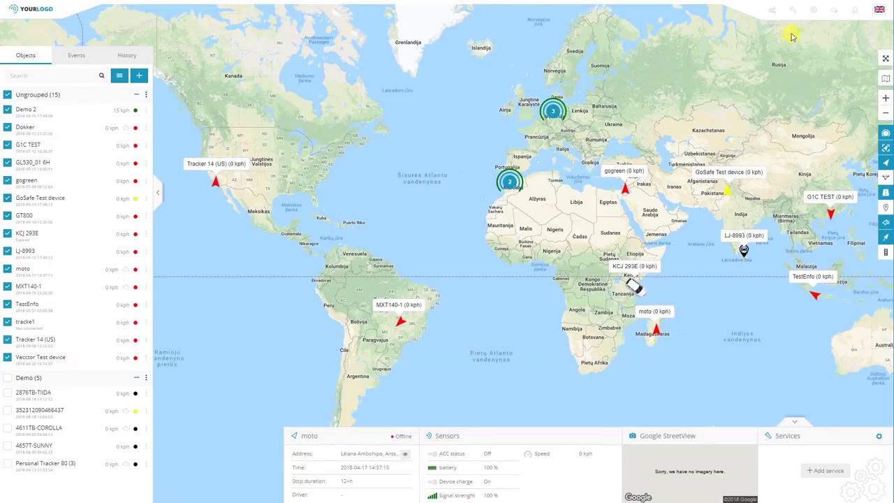
Step: Examine the GPRS templates setup and the new template's title, device protocol and message fields, leaving without saving
click(816, 11)
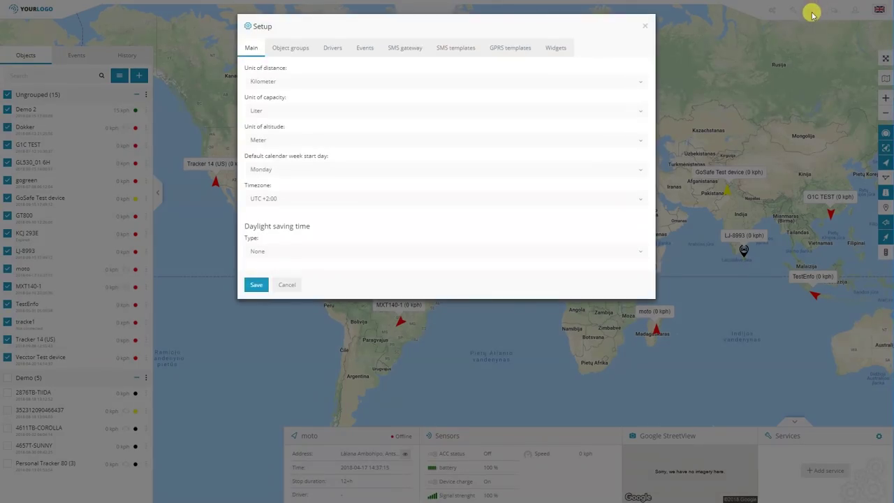
click(506, 51)
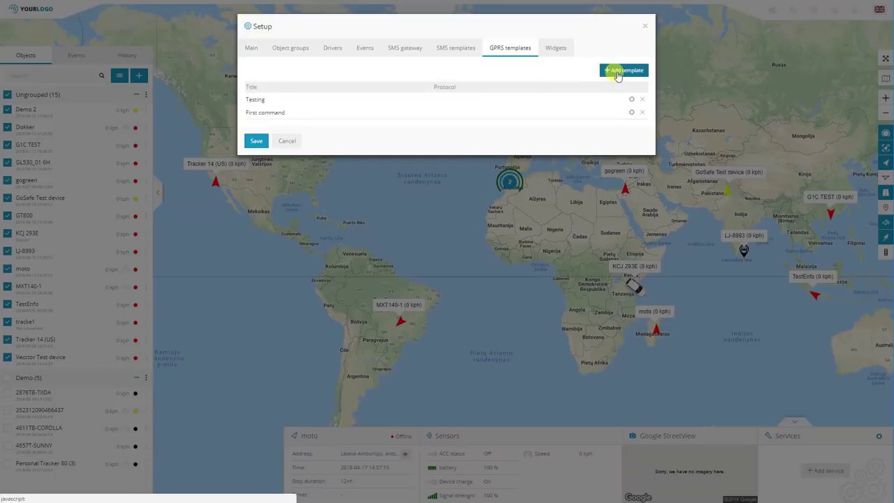
click(625, 72)
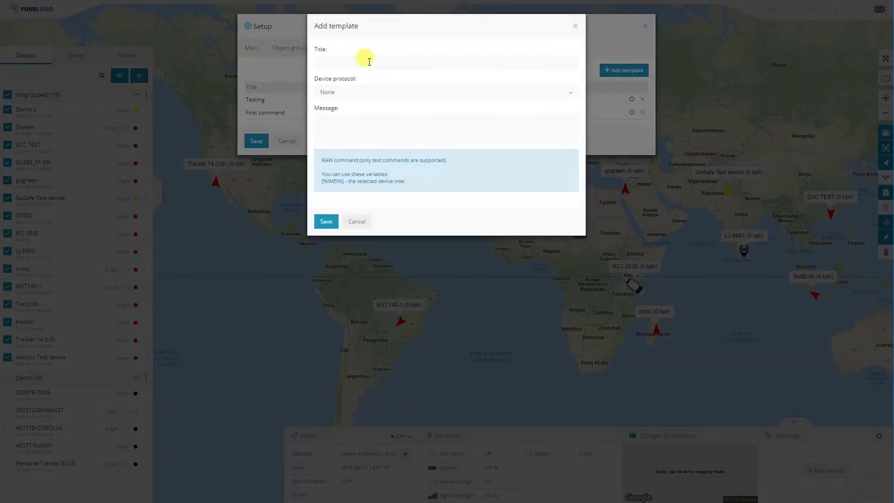
click(368, 60)
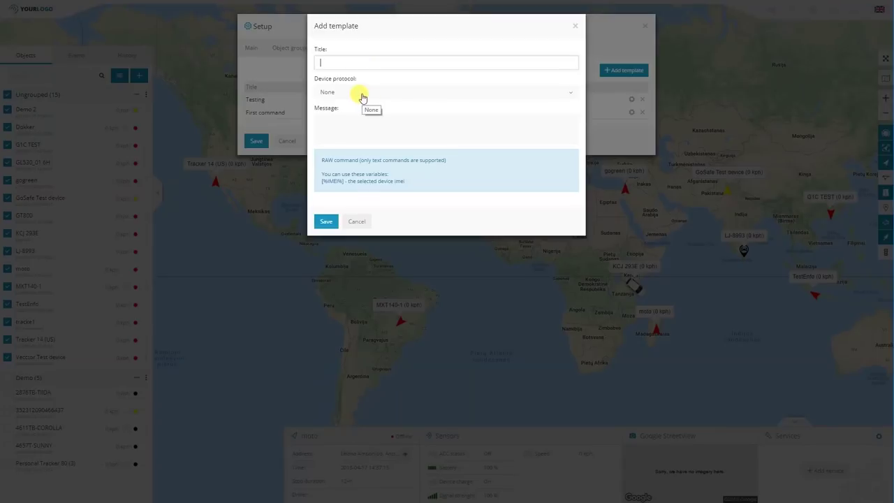
click(361, 95)
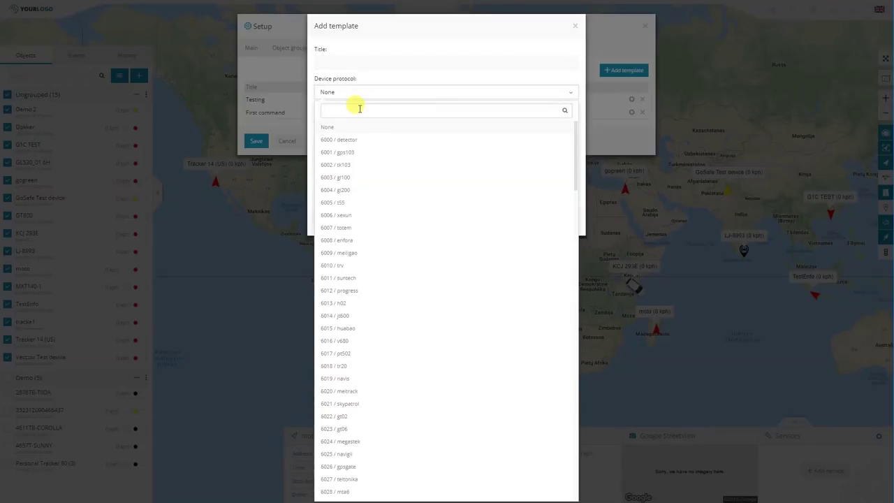
click(355, 127)
click(357, 133)
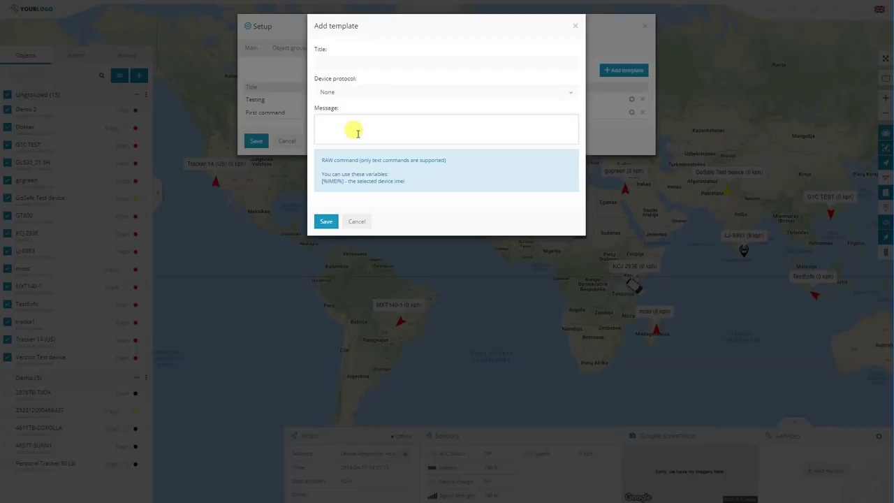
click(356, 221)
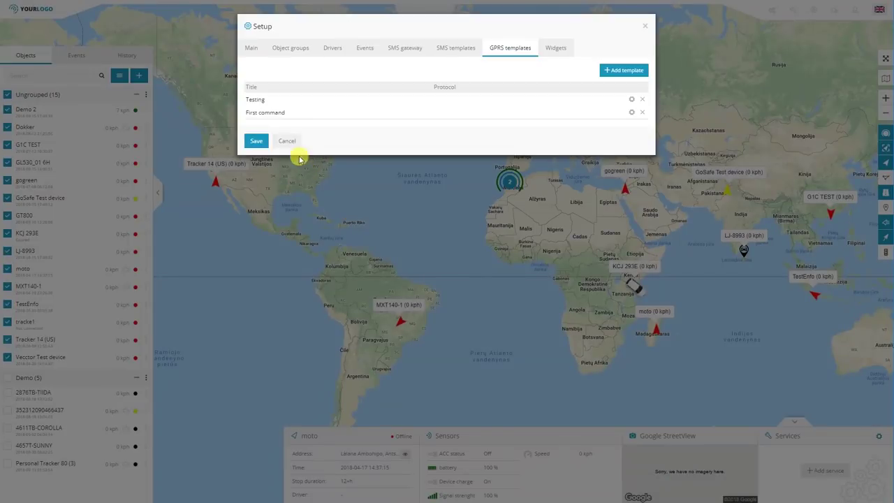
click(287, 142)
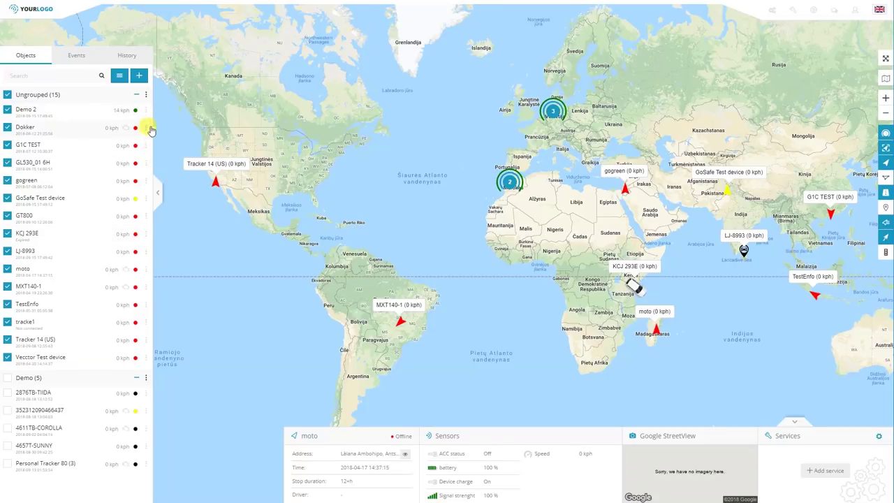
Step: Examine Demo 2's GPRS and SMS command forms and the object's SIM number field, sending nothing
click(147, 112)
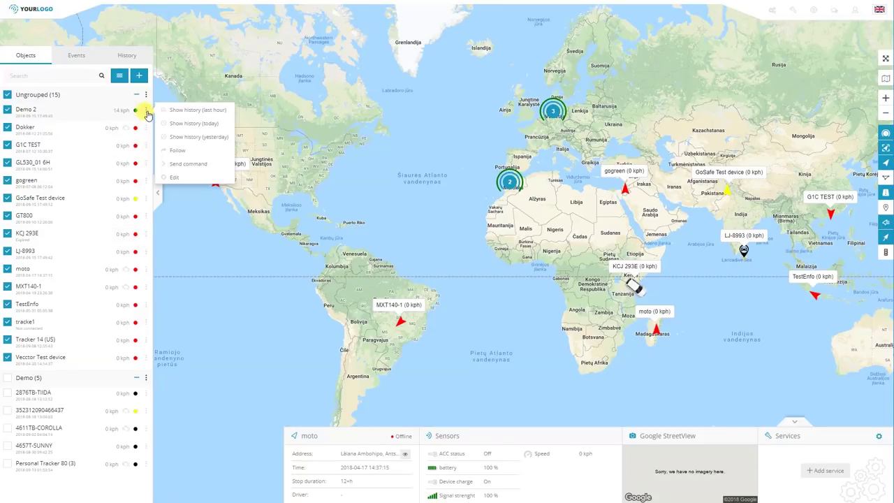
click(199, 166)
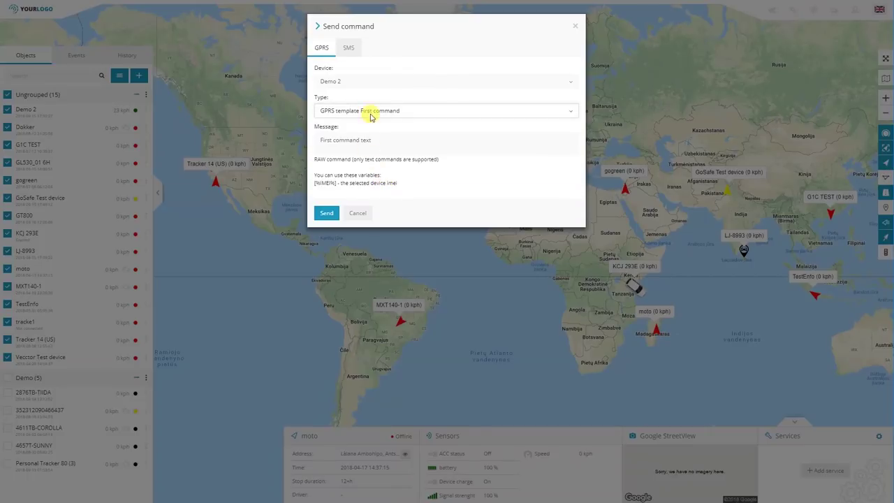
click(348, 50)
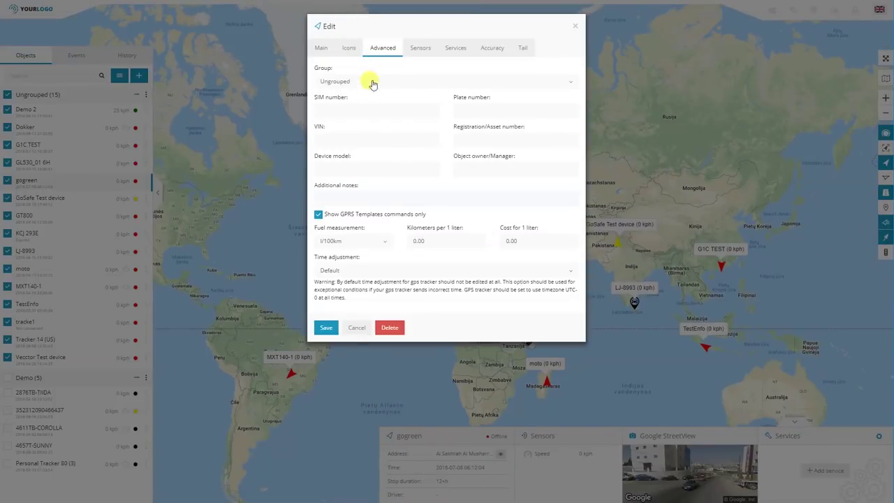
click(339, 111)
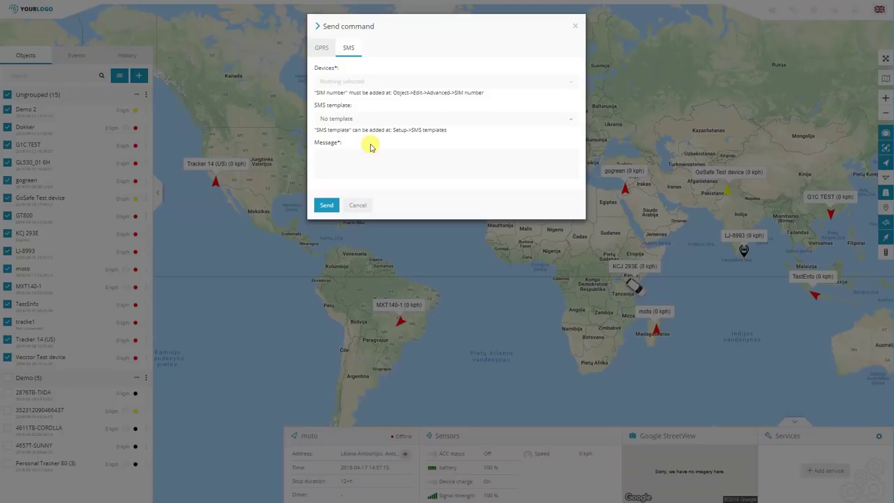
key(Escape)
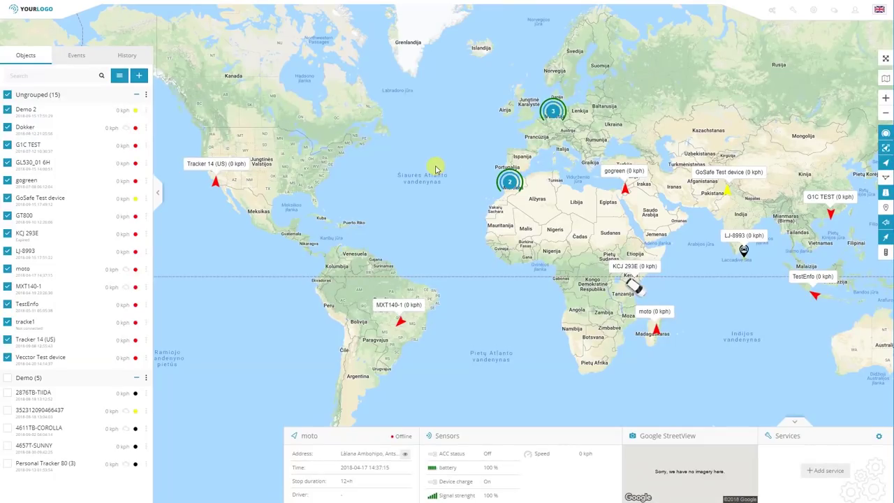
Step: Try GET as the SMS gateway request method, set it back to SMS gateway app, and open the SMS Gateway mobile app page
click(813, 10)
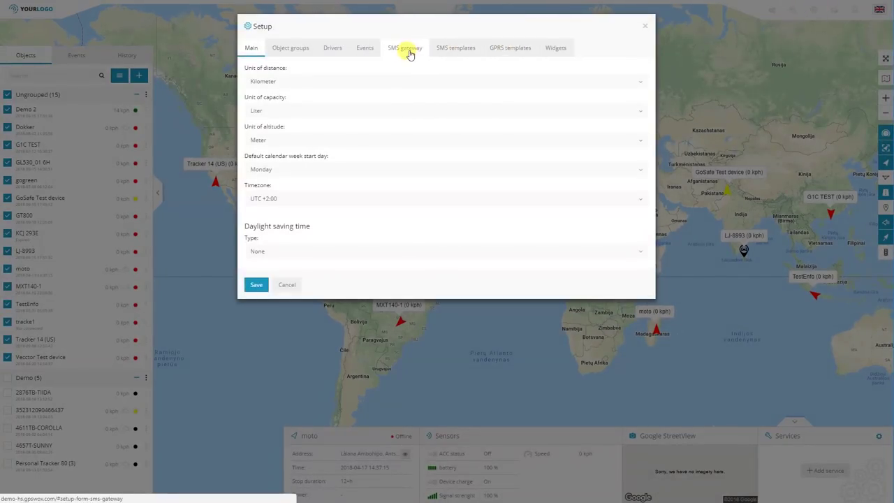
click(410, 50)
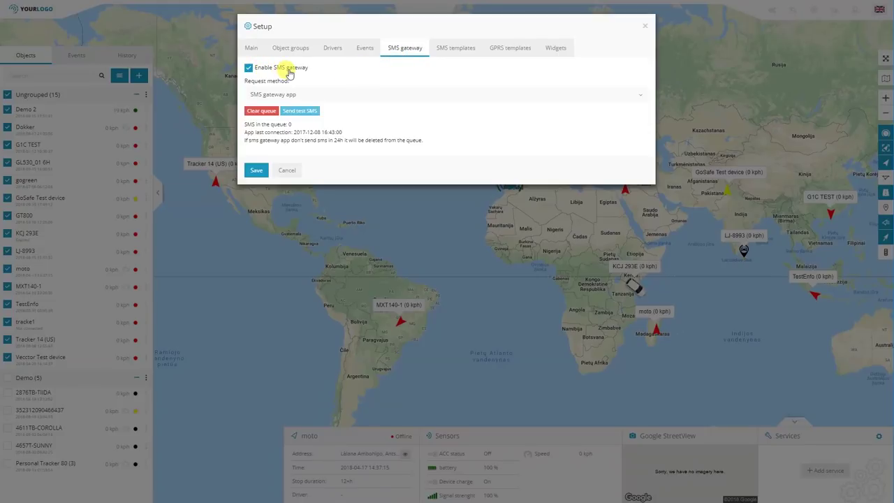
click(354, 97)
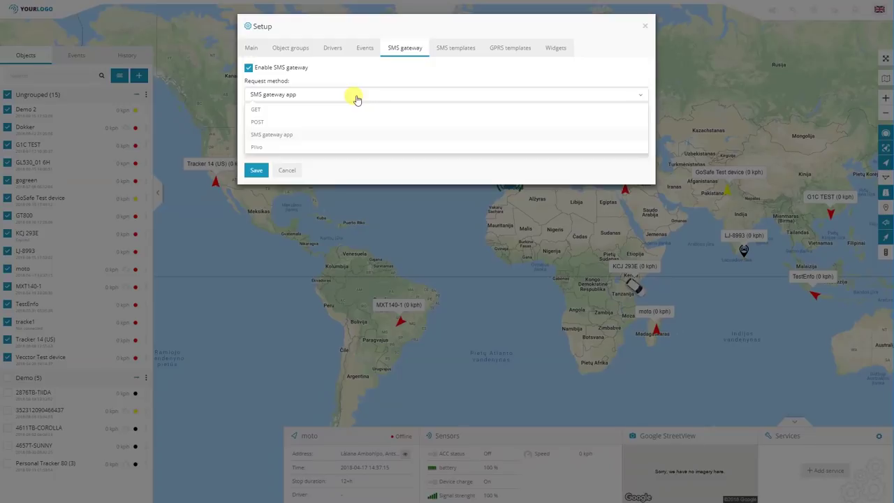
click(296, 114)
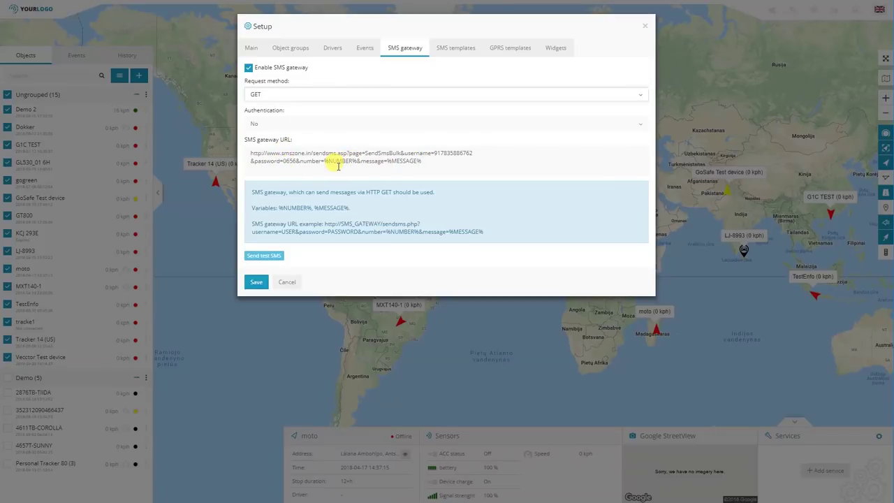
click(319, 98)
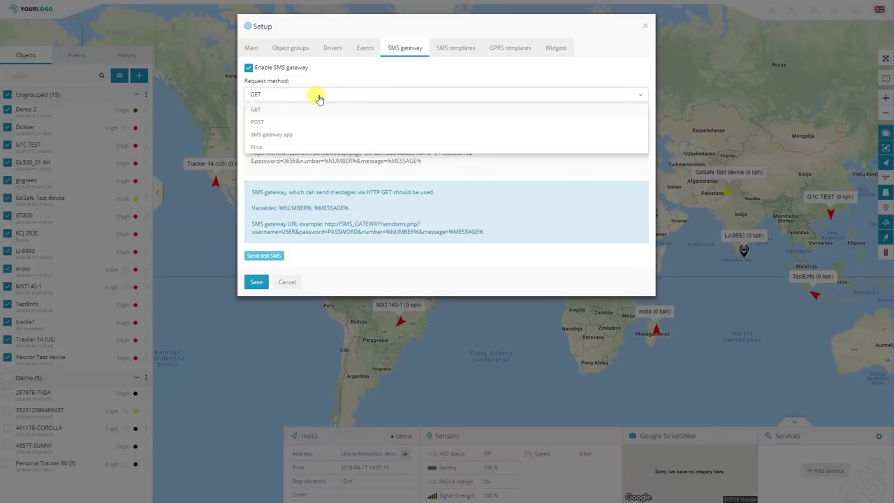
click(298, 136)
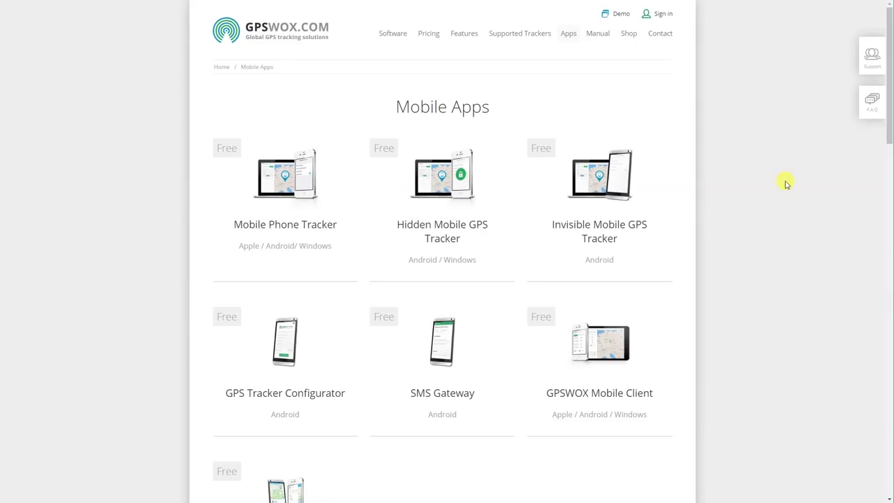
click(445, 347)
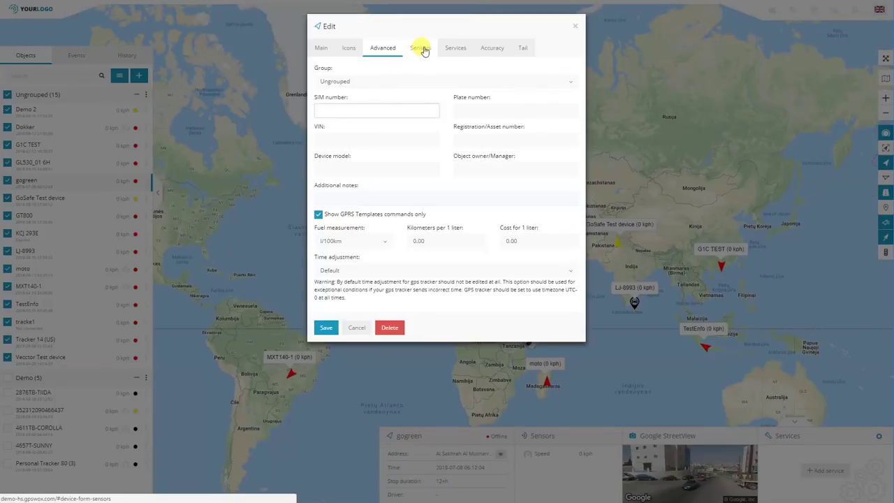
Step: Open the object's sensor settings and read the Sensor management page of the GPSWOX user manual
click(422, 48)
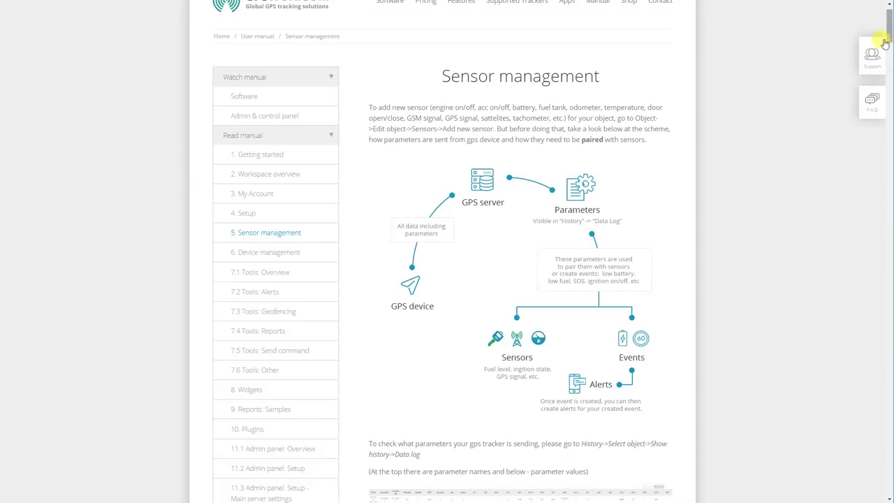
scroll(794, 203, down, 1)
scroll(800, 206, up, 1)
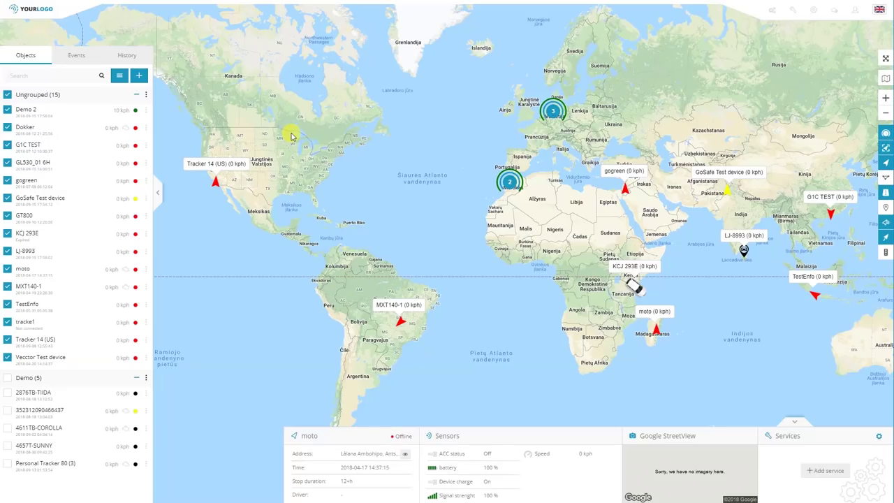
Step: Show Demo 2's history for today and open its data log to view the parameters the device sends
click(146, 112)
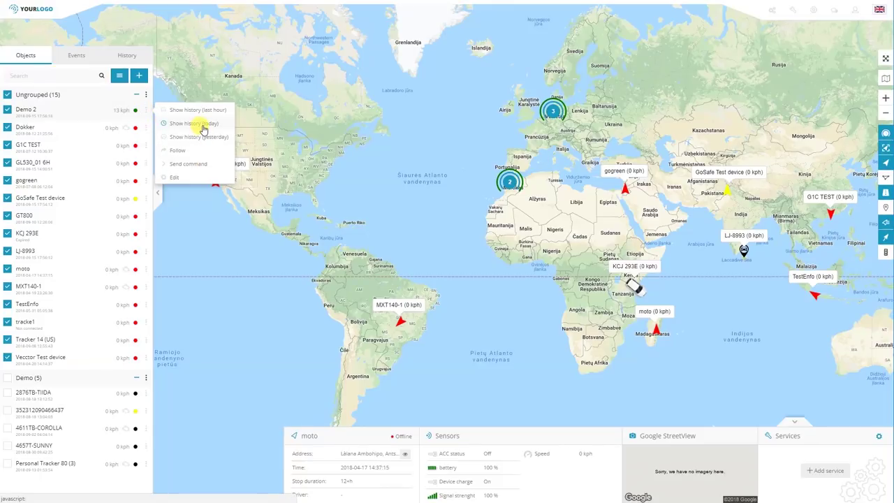
click(202, 125)
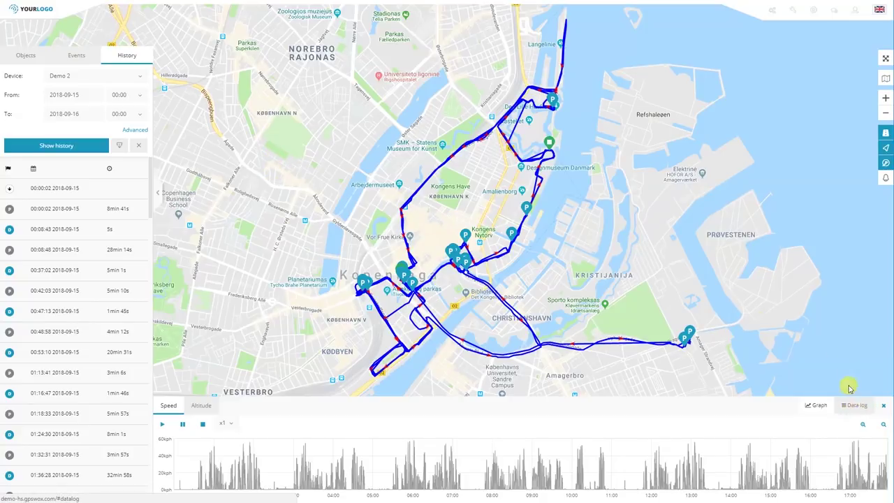
click(856, 408)
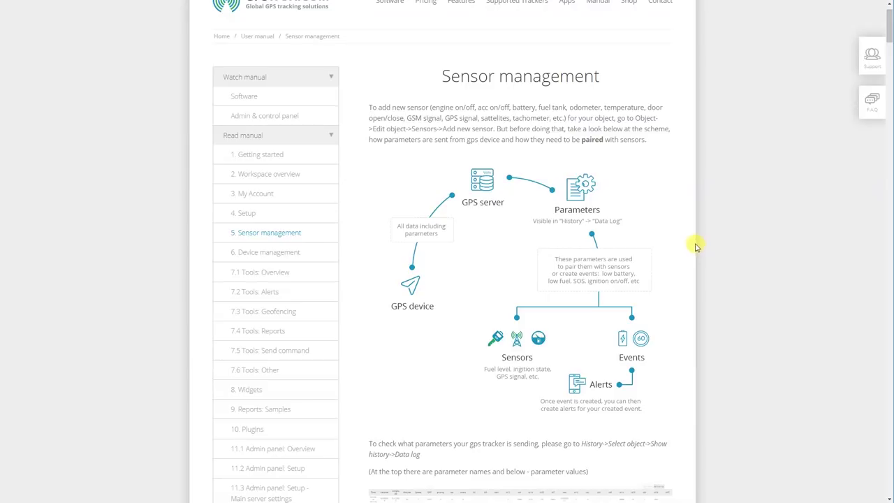
Step: Read through the GPSWOX manual's Sensor management page, covering tracker parameters, the data log and the ACC ON/OFF sensor example
scroll(698, 237, down, 3)
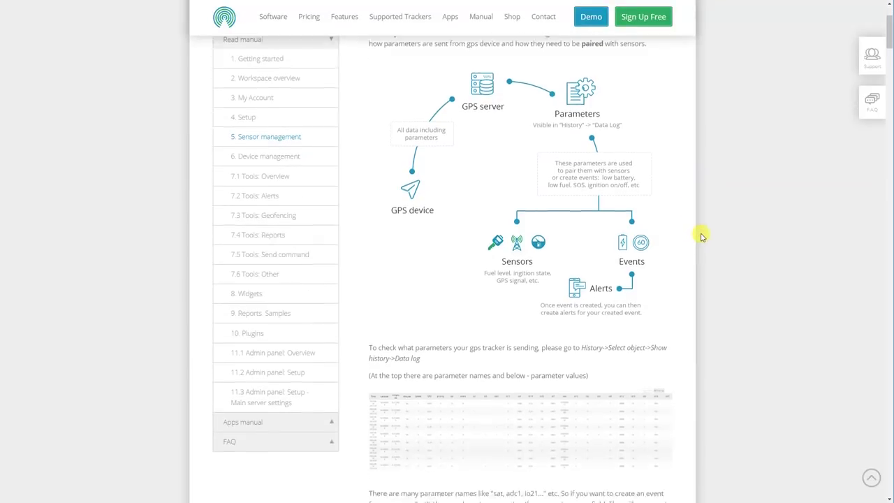
scroll(703, 231, down, 2)
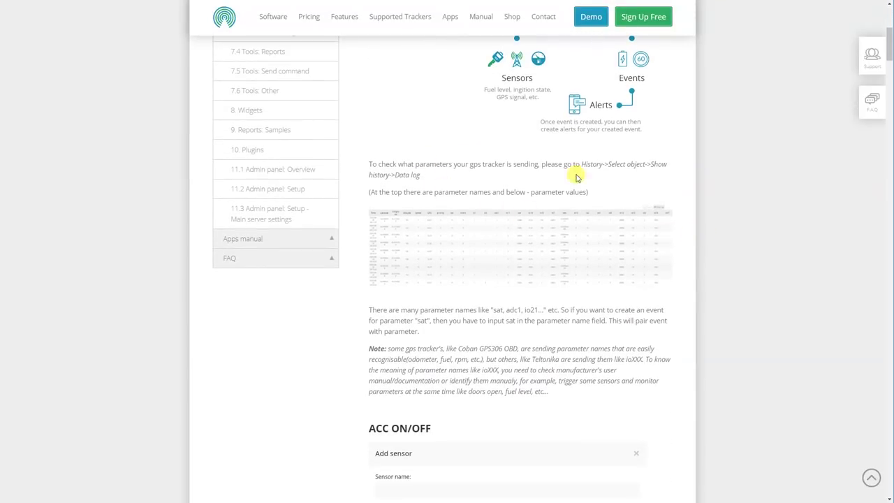
scroll(728, 254, down, 2)
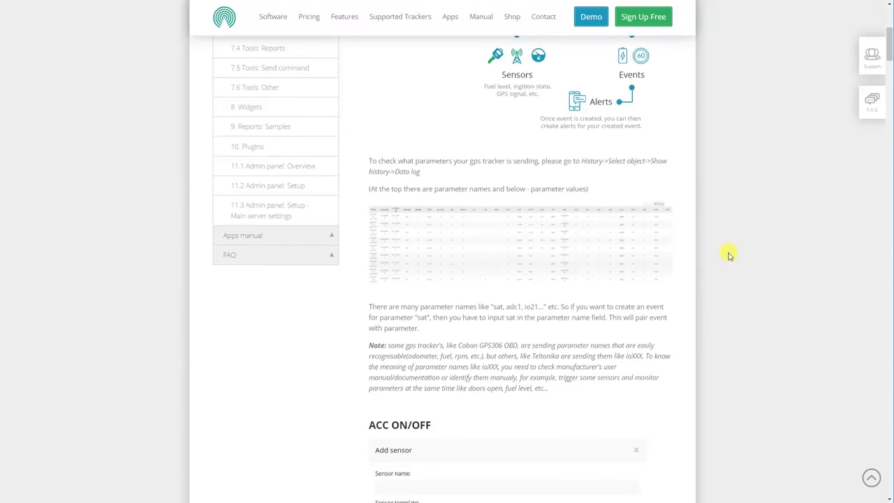
scroll(729, 253, down, 2)
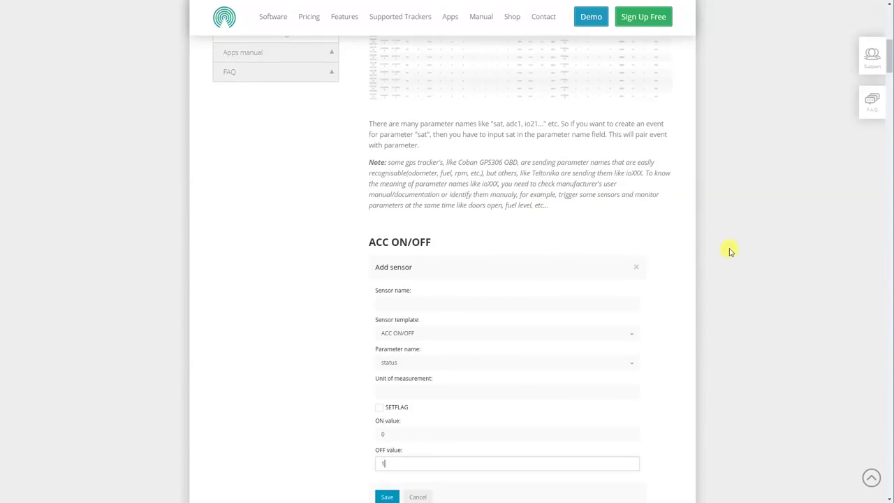
scroll(728, 252, down, 15)
scroll(729, 254, down, 11)
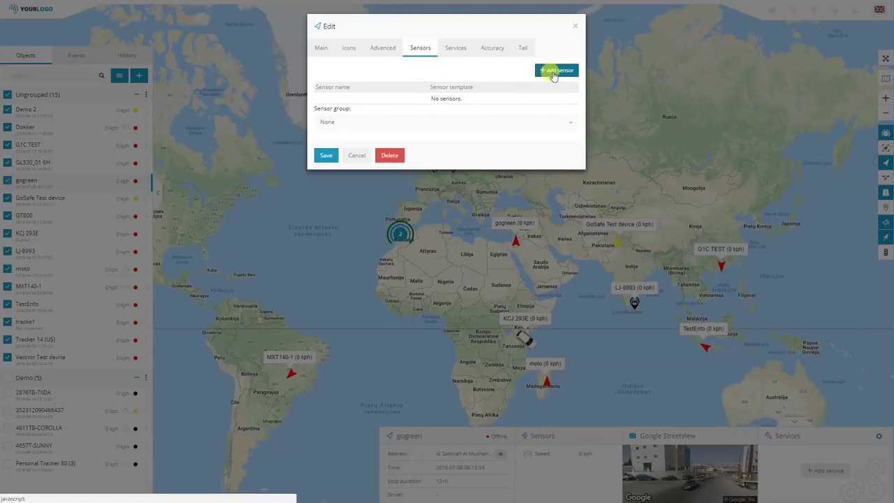
Step: Add a sensor named Engine hours to the gogreen object, using the Textual template and the enginehours parameter, and save it
click(553, 73)
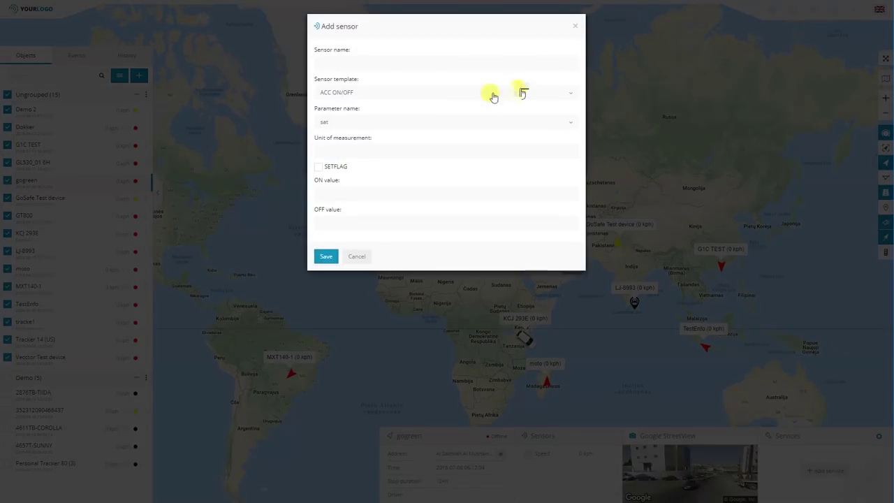
click(372, 124)
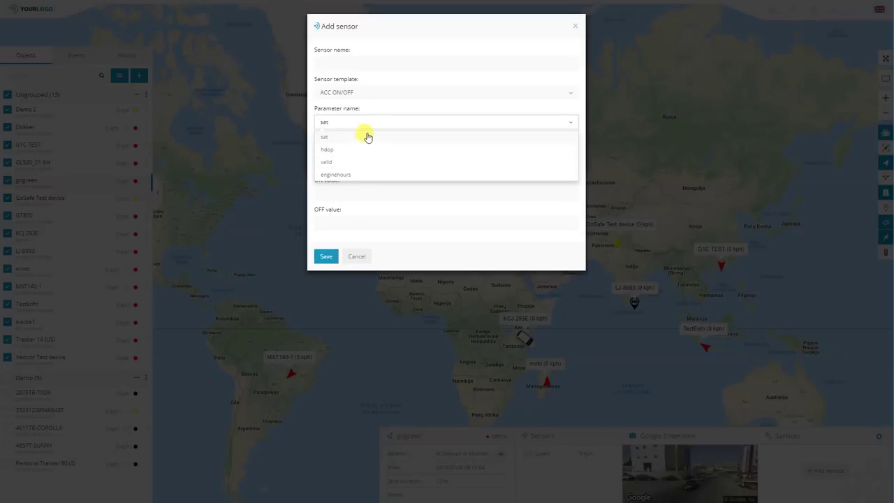
click(338, 175)
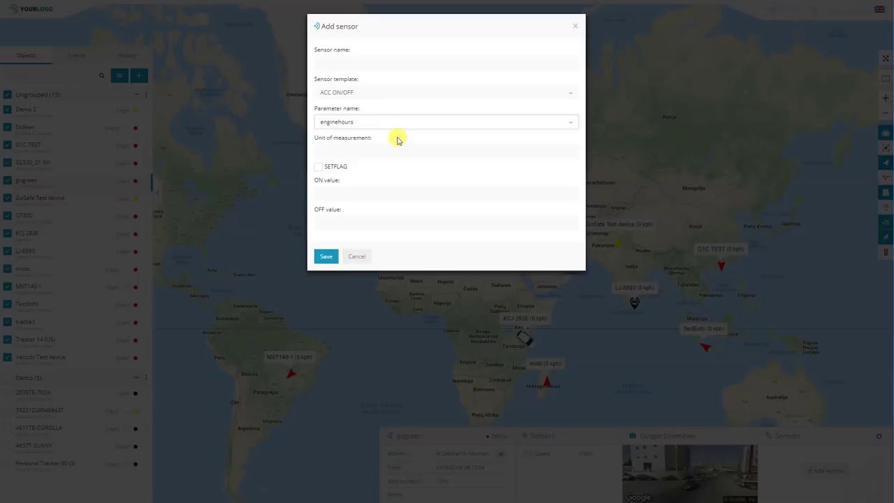
click(363, 94)
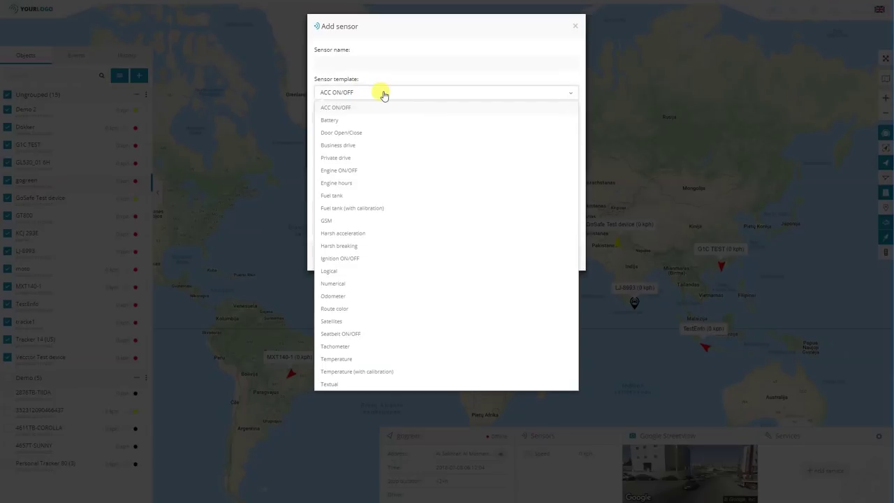
click(334, 386)
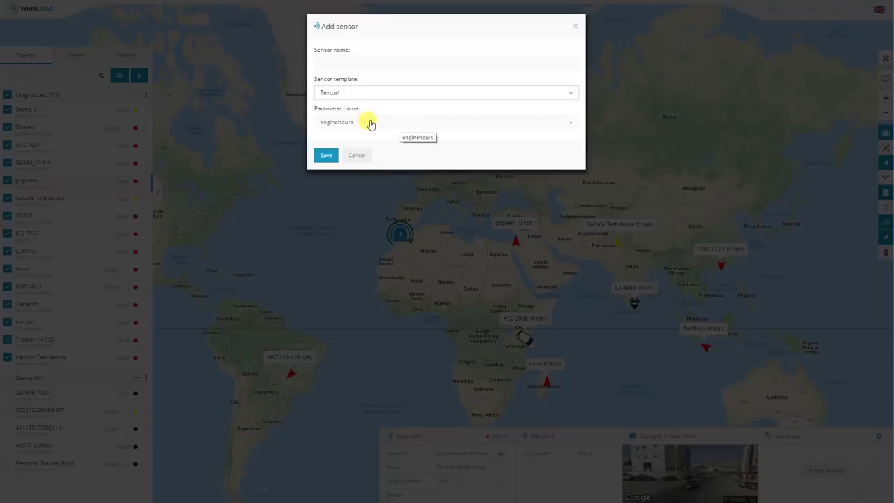
click(347, 62)
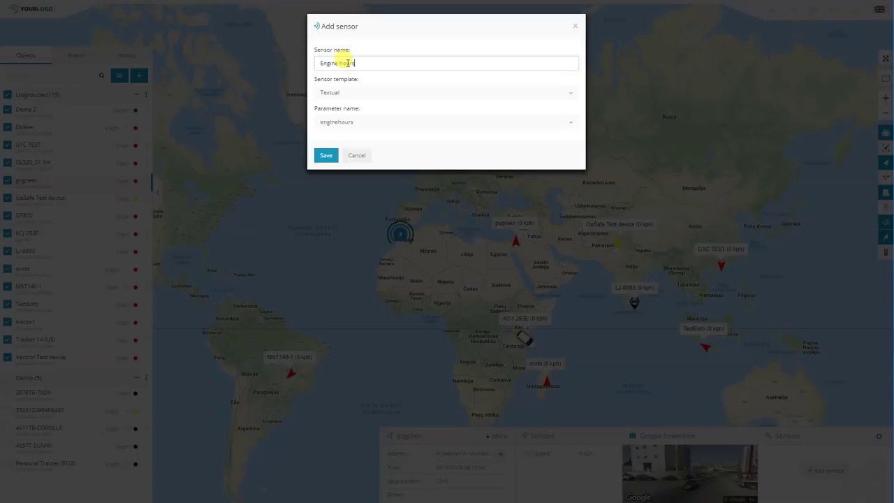
click(326, 156)
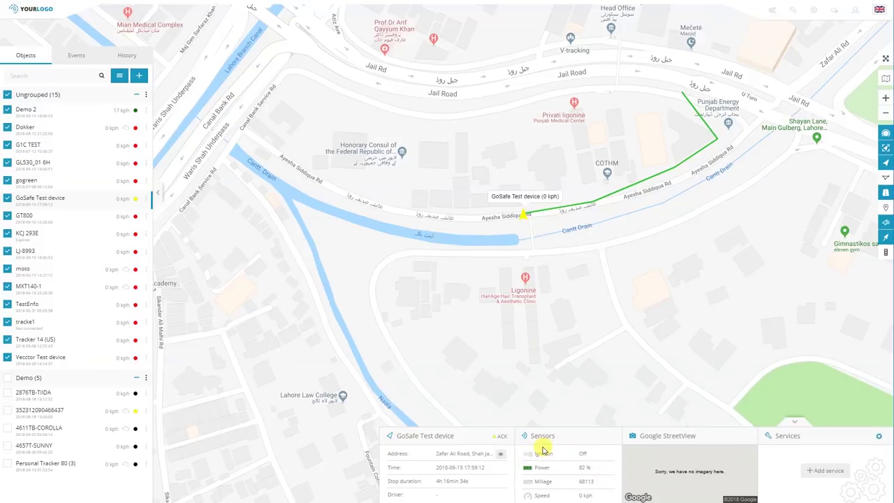
Step: Examine the GoSafe Test device's Ignition sensor, including its parameter list and ON and OFF values, leaving without saving
click(146, 199)
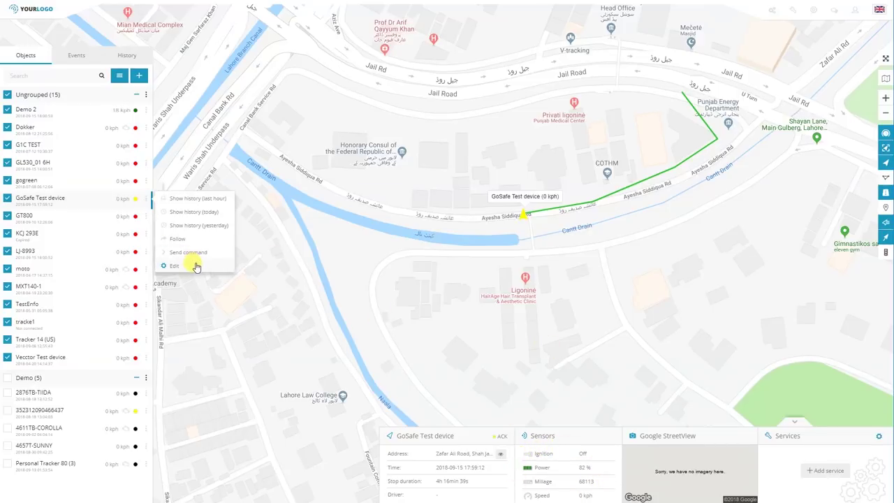
click(190, 264)
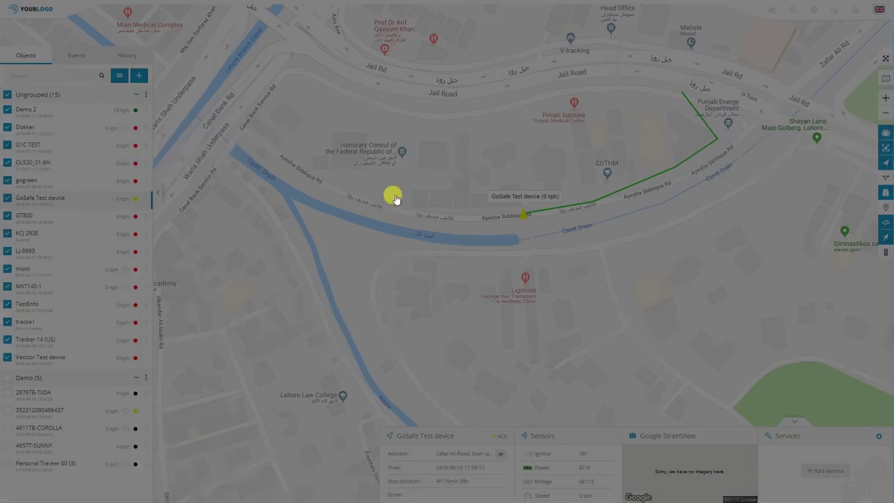
click(419, 49)
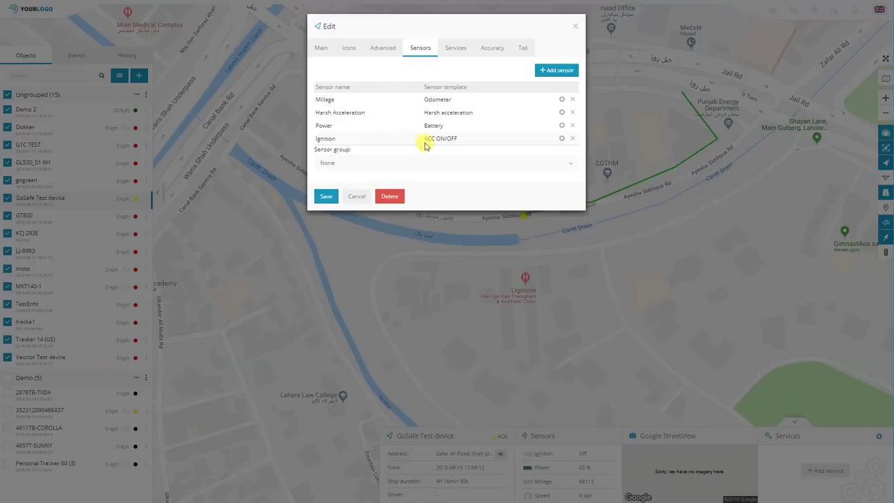
click(561, 140)
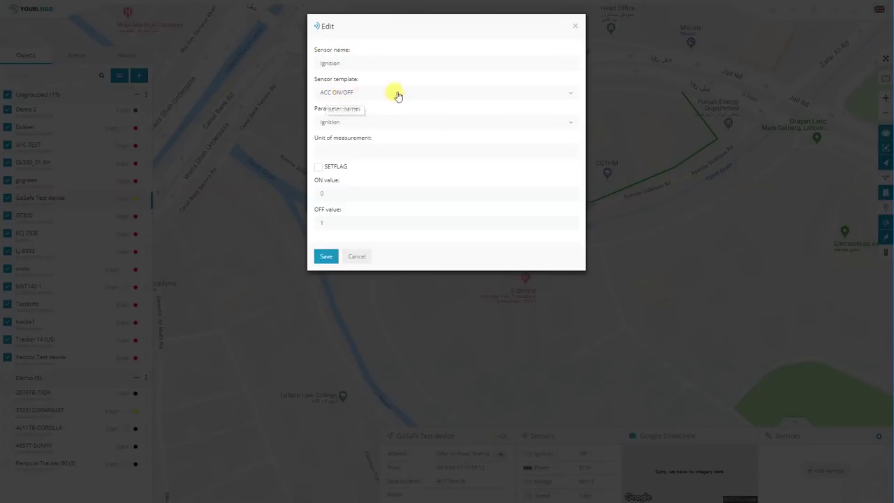
click(361, 123)
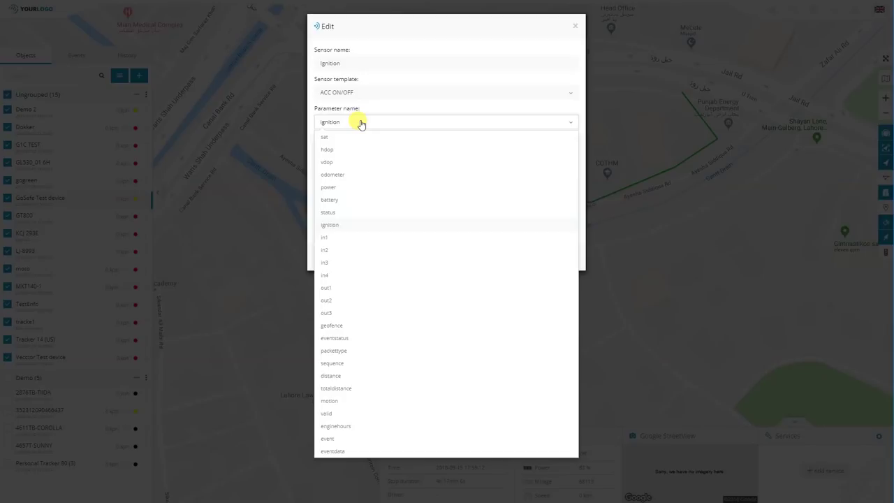
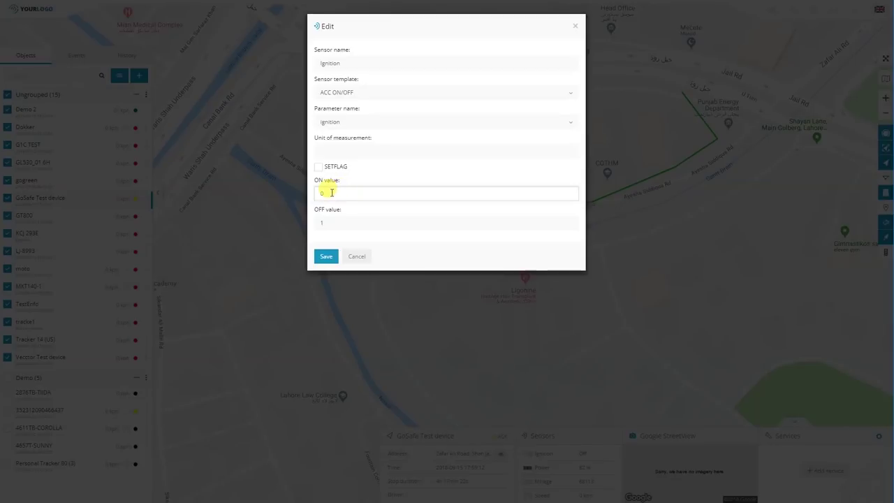
key(BackSpace)
text(0)
click(329, 221)
click(335, 192)
key(Tab)
click(367, 255)
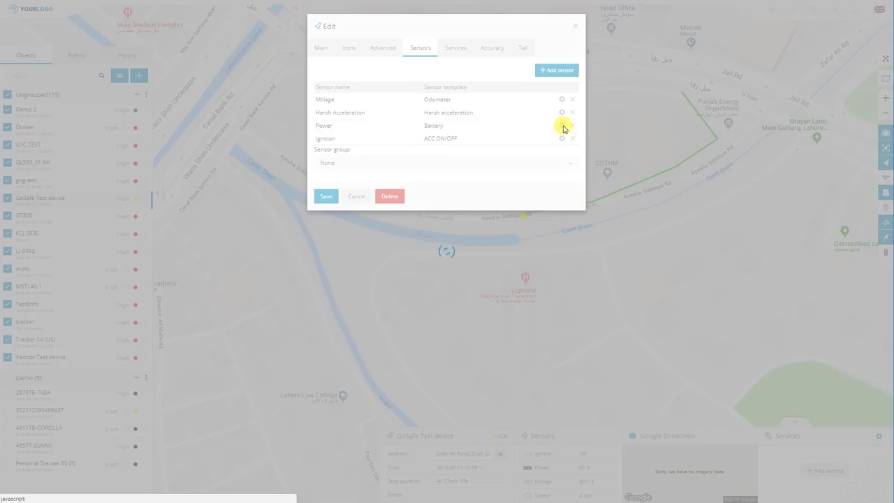
Step: Examine the Power sensor's battery parameter, unit of measurement, value display options and minimum and maximum values, leaving without saving
click(562, 127)
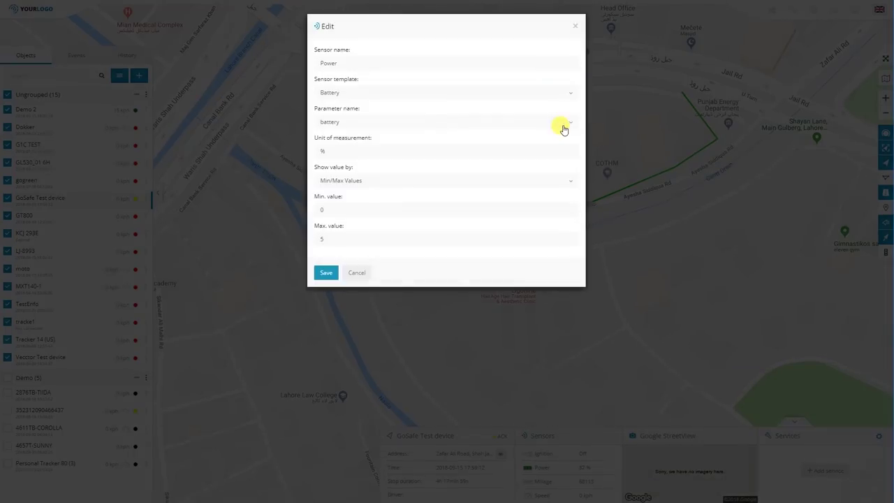
click(416, 125)
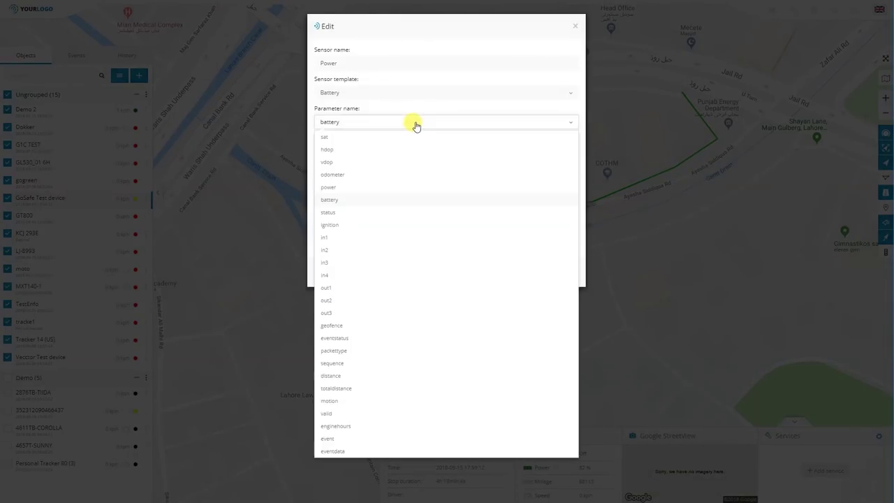
click(355, 203)
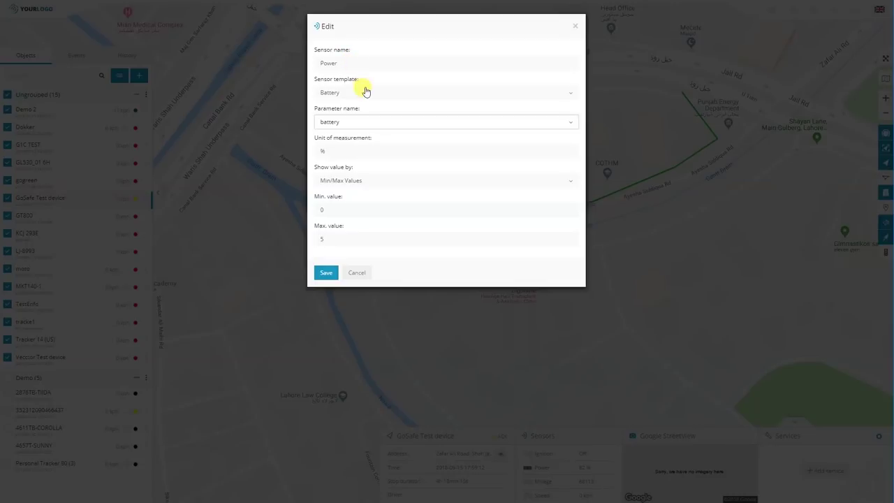
click(353, 64)
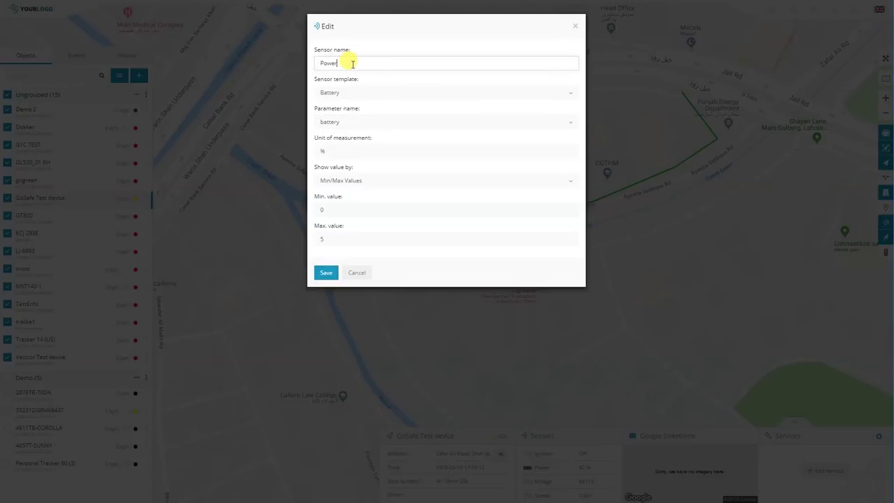
click(354, 150)
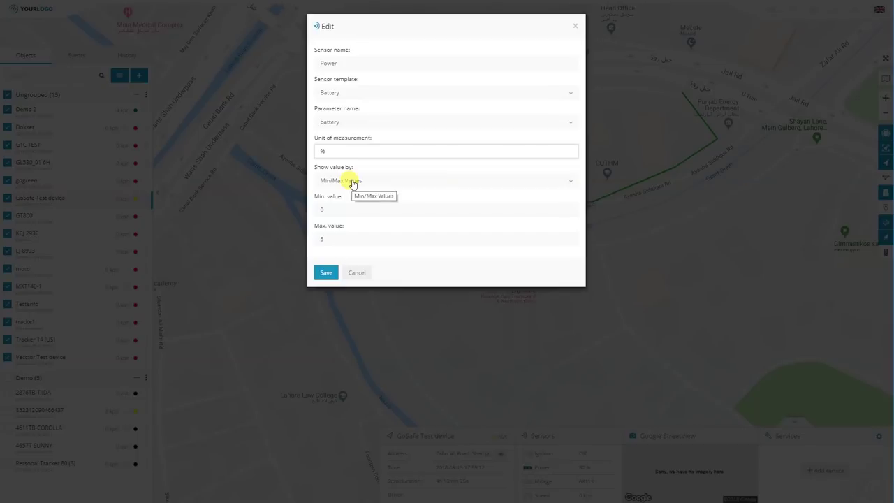
click(363, 181)
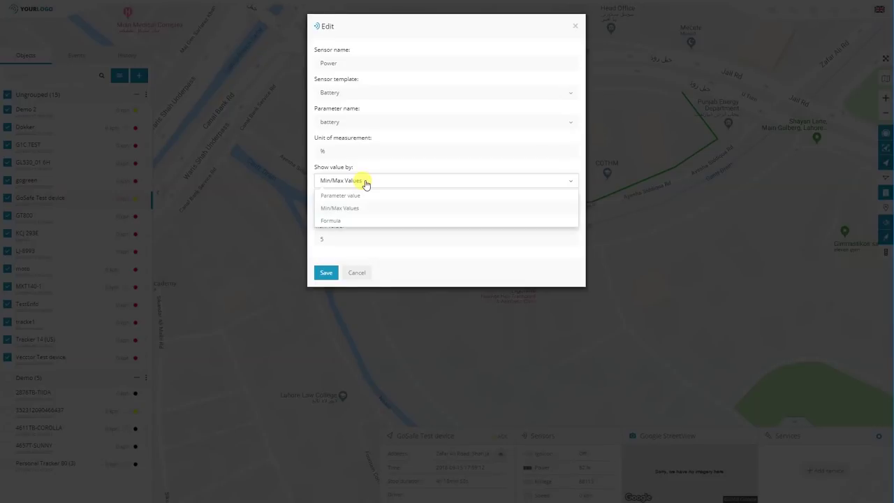
click(366, 183)
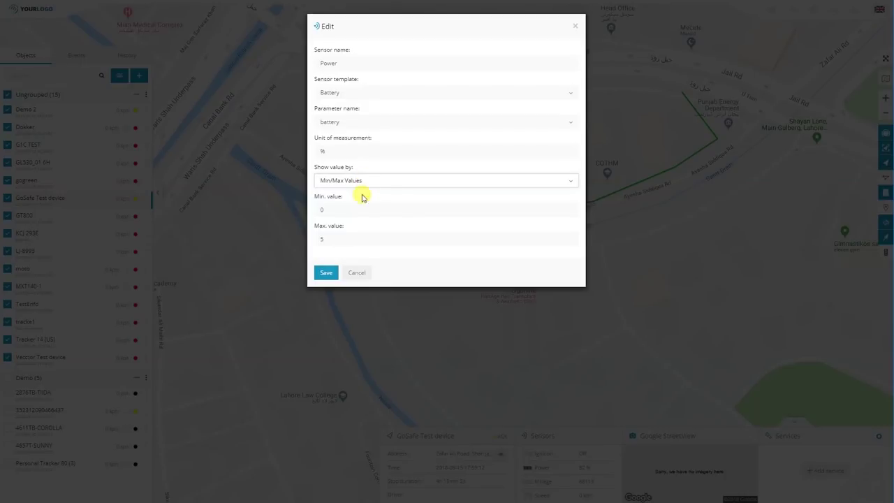
click(353, 182)
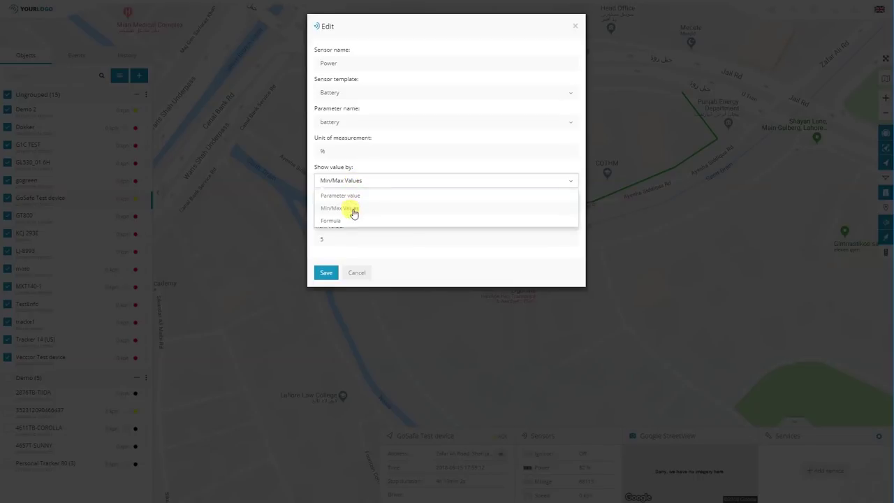
click(347, 212)
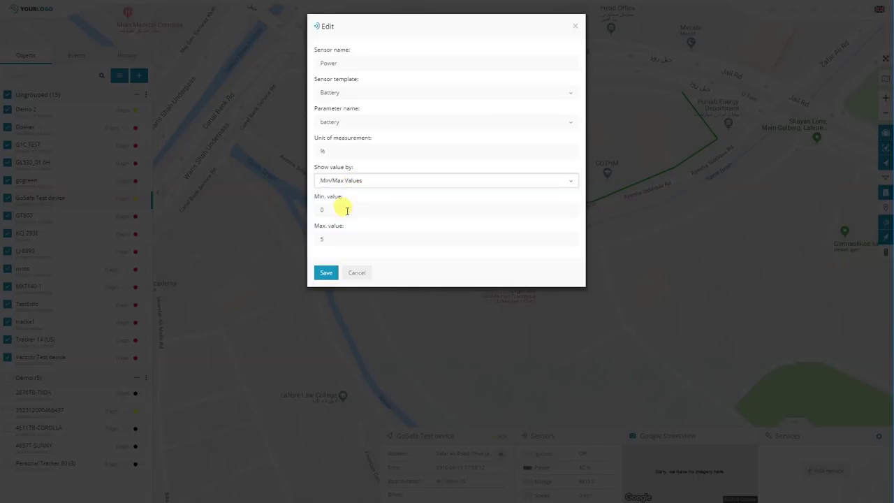
click(339, 208)
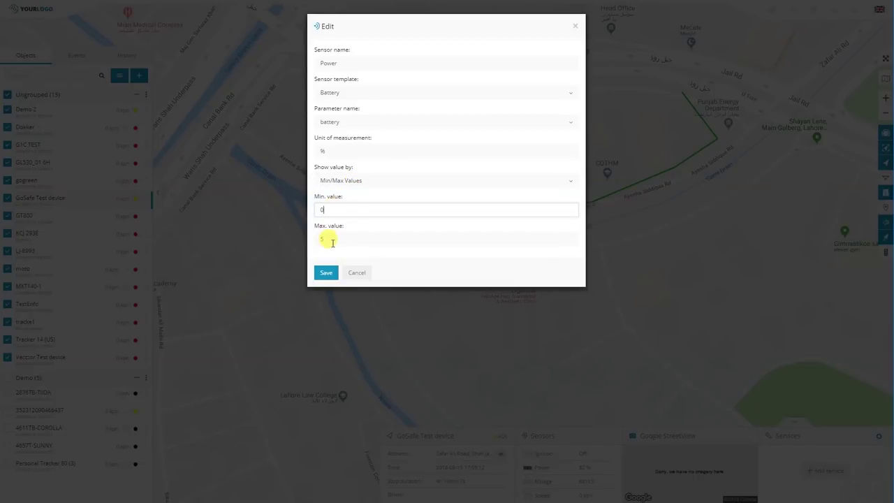
click(332, 239)
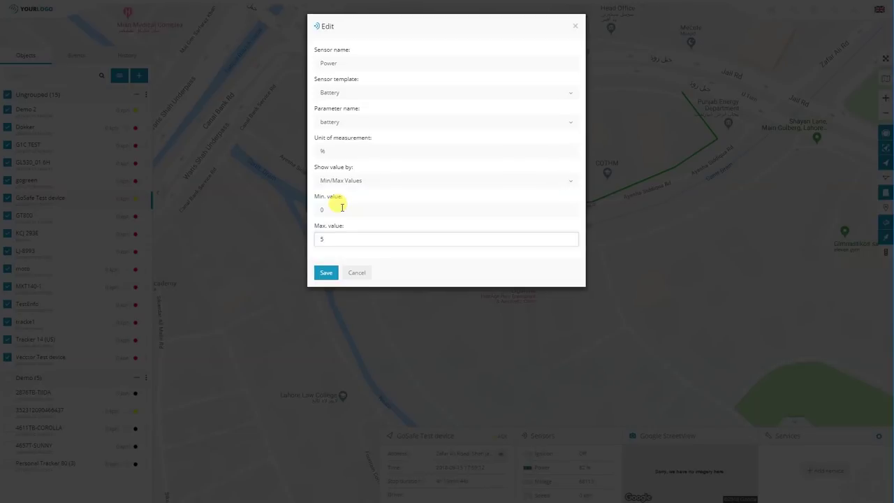
click(360, 273)
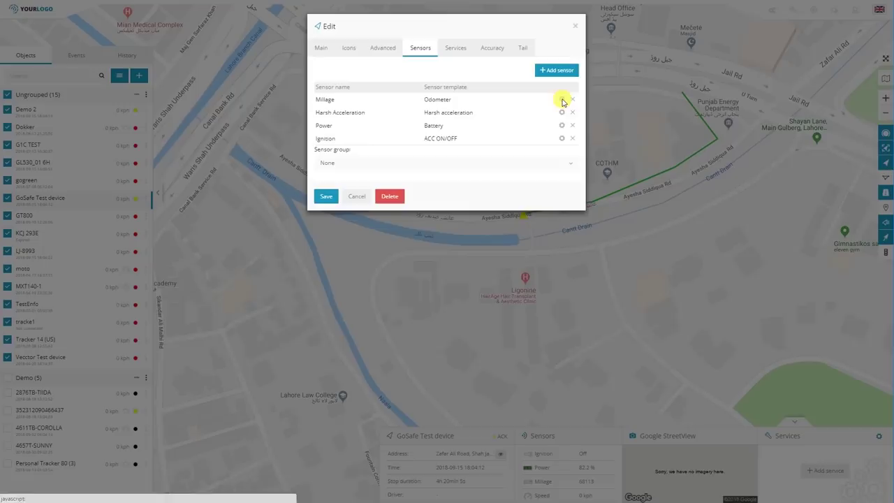
Step: Open the GoSafe Test device's Millage sensor, try km and mi as its unit of measurement, and check the odometer value's unit choices
click(561, 100)
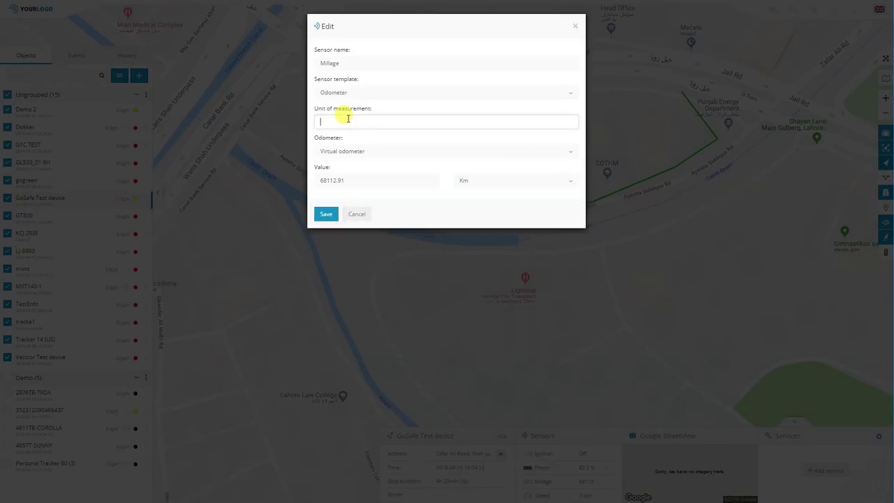
text(km)
key(BackSpace)
key(BackSpace)
text(mi)
key(BackSpace)
key(BackSpace)
click(517, 183)
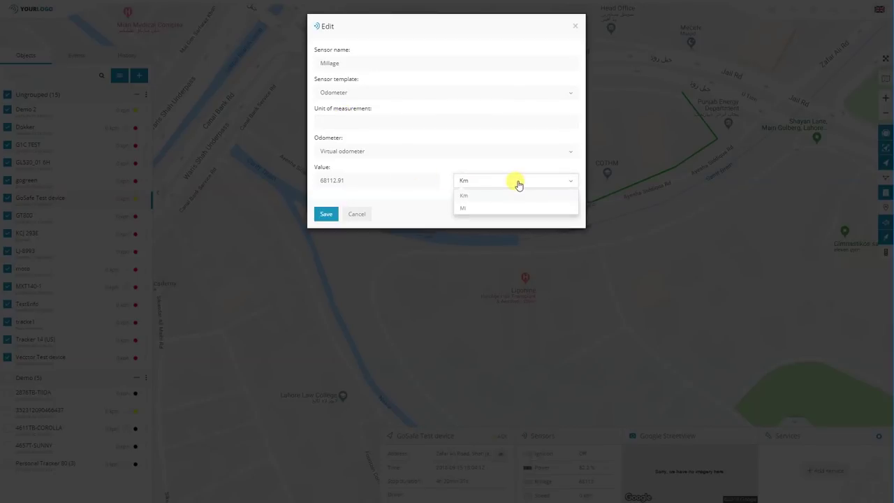
click(519, 184)
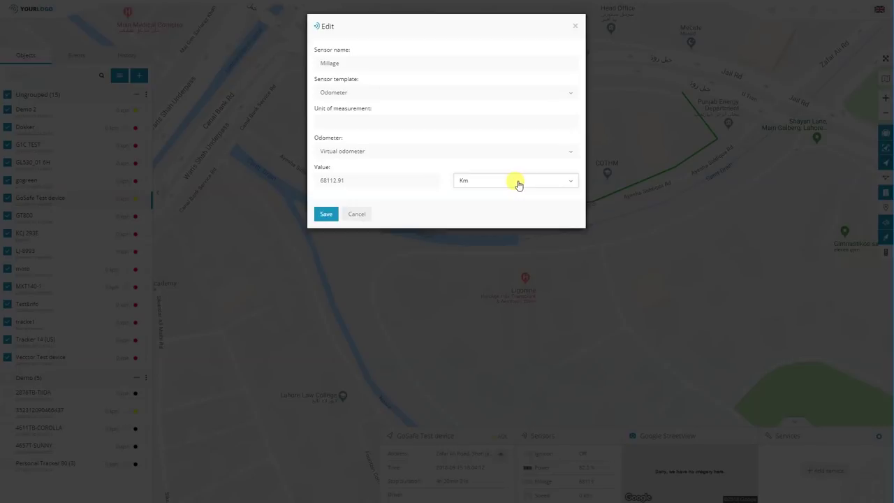
Step: Try km and mi again as the Millage sensor's unit of measurement and view the available odometer types
click(366, 121)
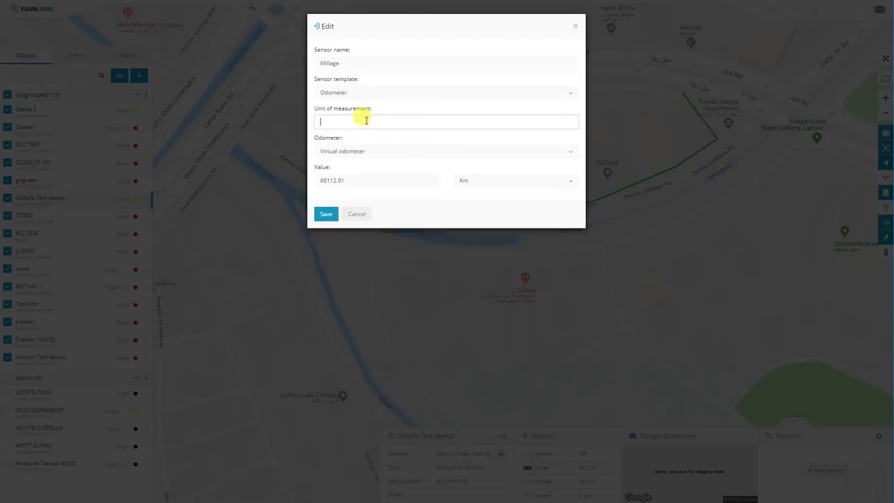
text(km)
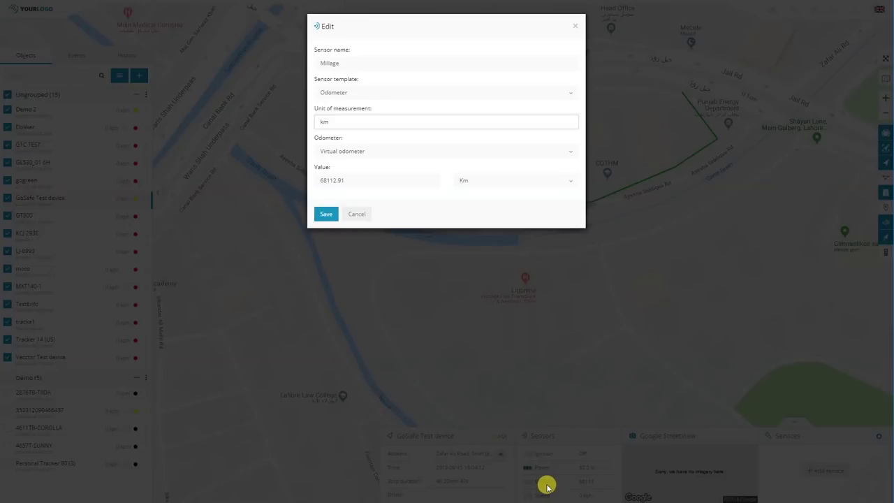
drag(333, 122, 310, 122)
text(mi)
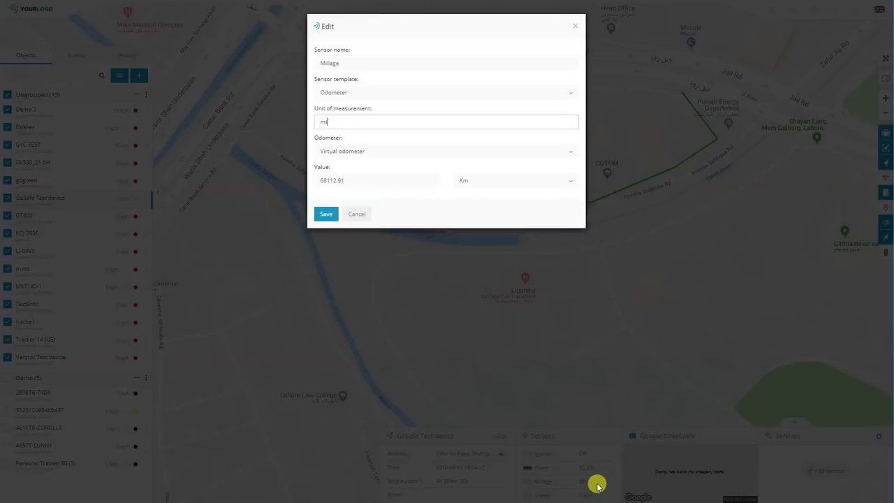
click(375, 151)
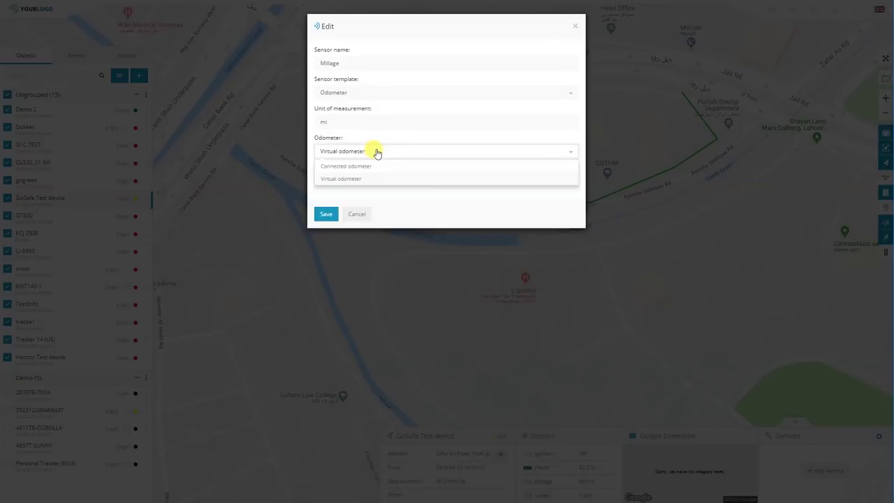
click(376, 151)
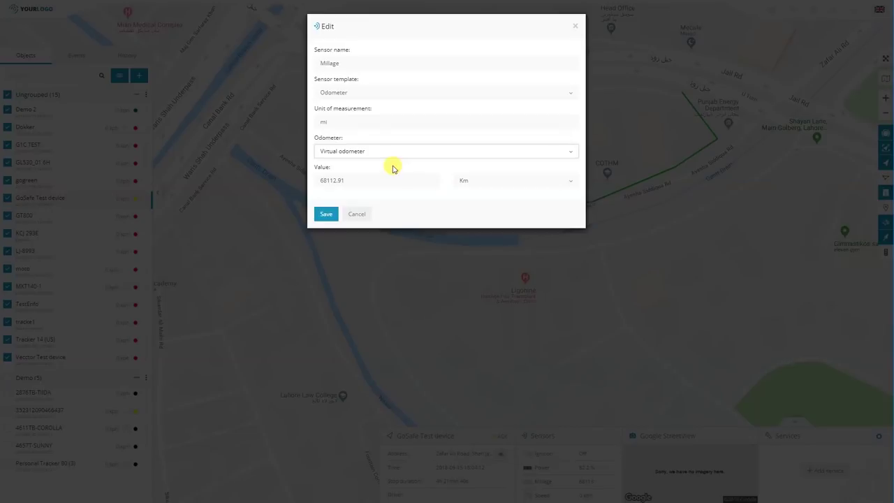
Step: Try a Connected odometer for the Millage sensor with the odometer parameter and formula [value]/1000, leaving without saving
click(393, 151)
click(357, 168)
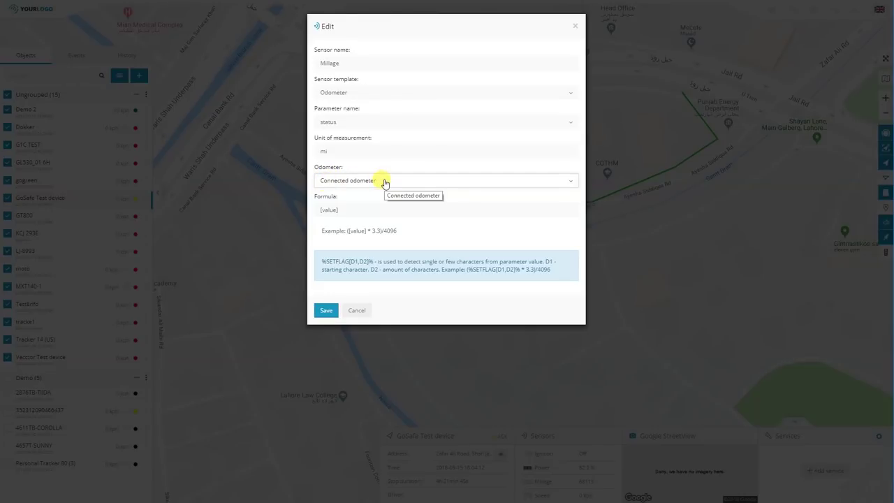
click(368, 124)
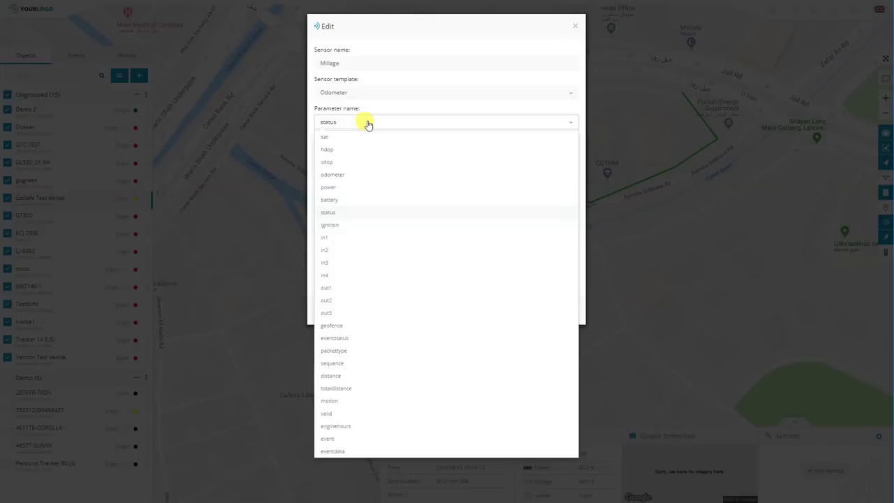
click(349, 175)
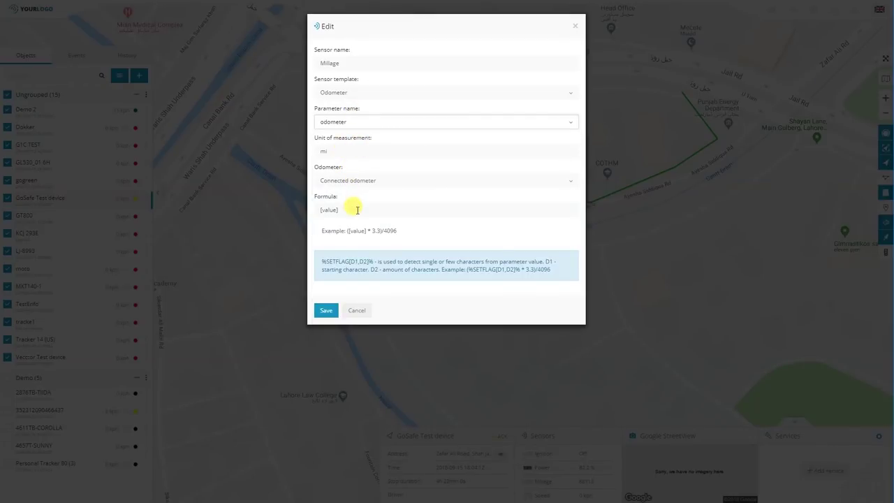
click(359, 210)
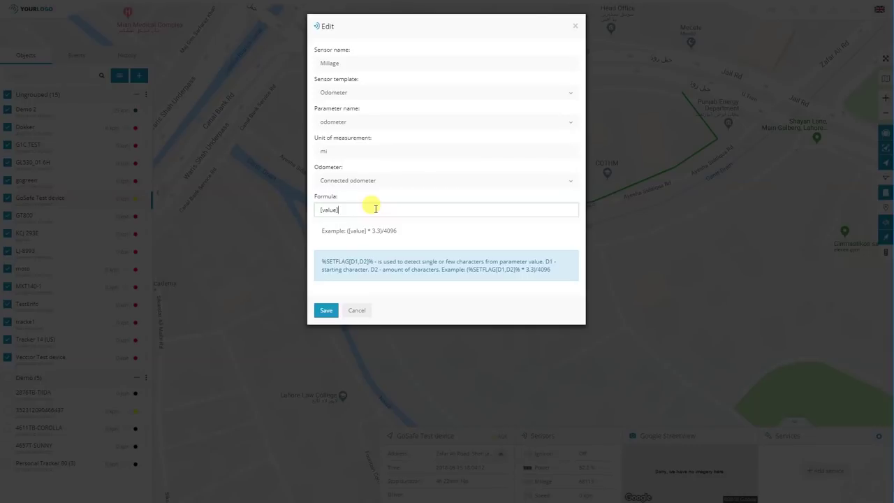
text(/1000)
click(357, 310)
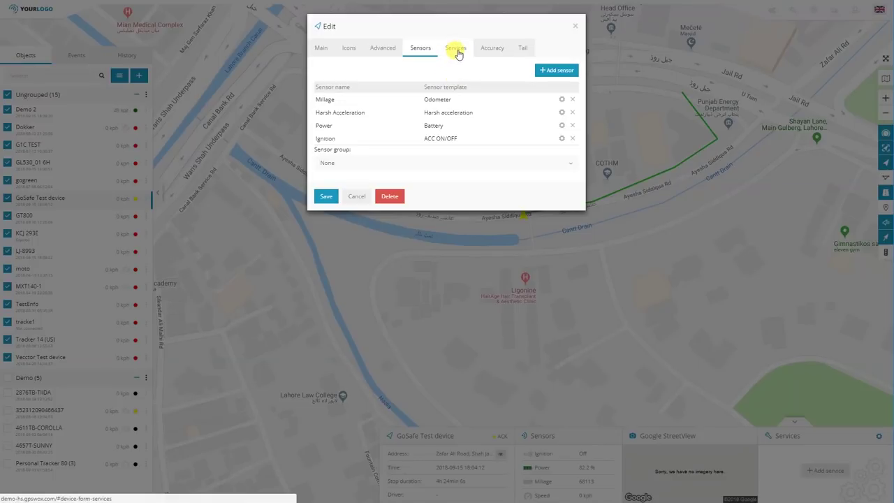
Step: Try a new service expiring by Days with interval 365, last service 2018-09-27 and trigger at 7 left, without saving
click(457, 51)
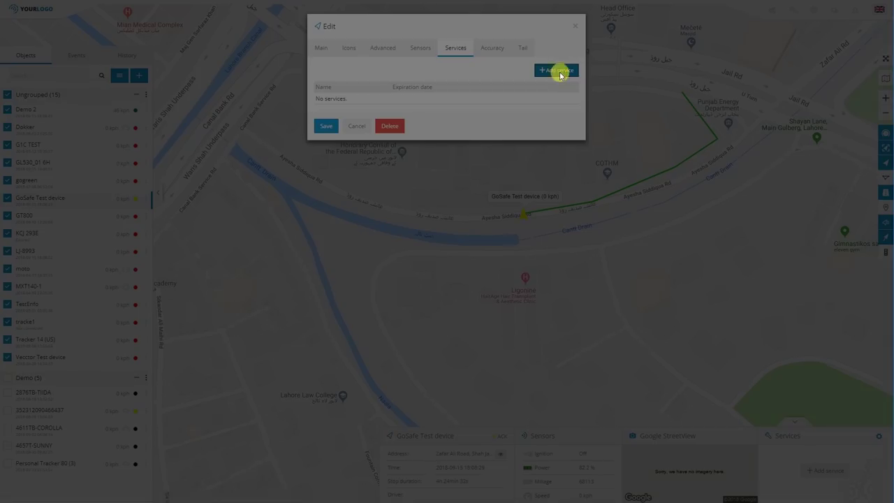
click(560, 71)
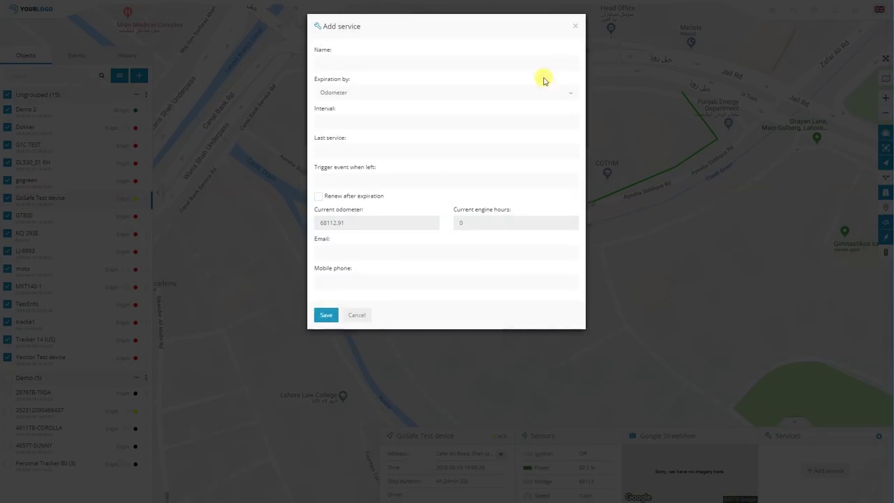
click(371, 93)
click(379, 114)
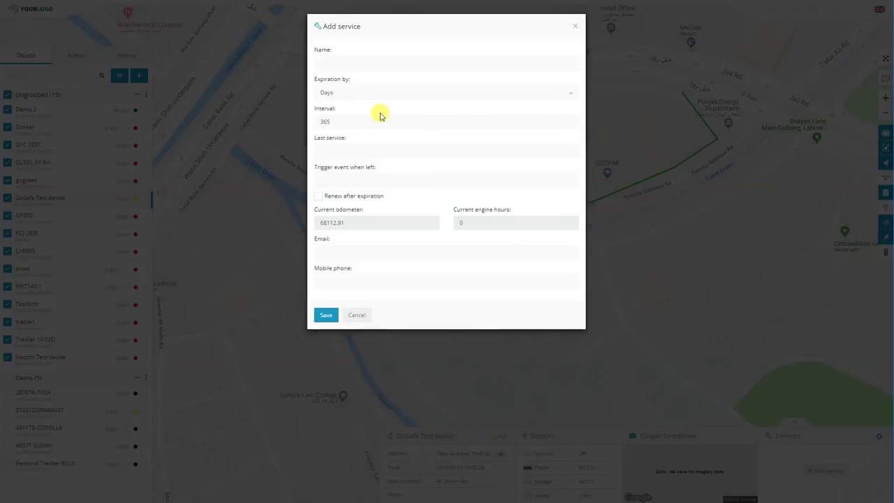
click(363, 179)
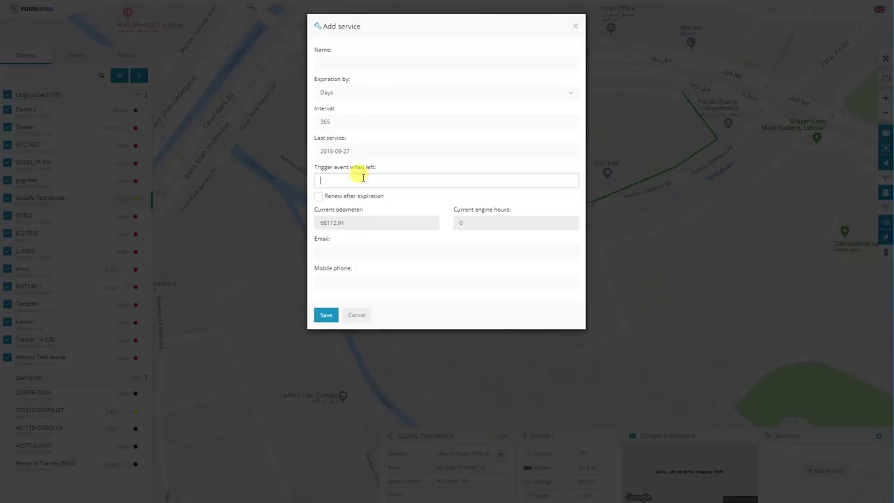
text(7)
click(351, 251)
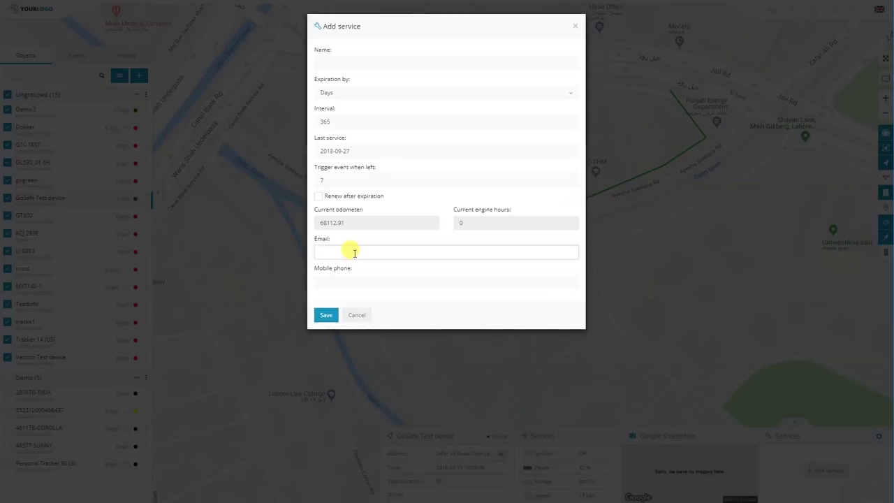
click(340, 282)
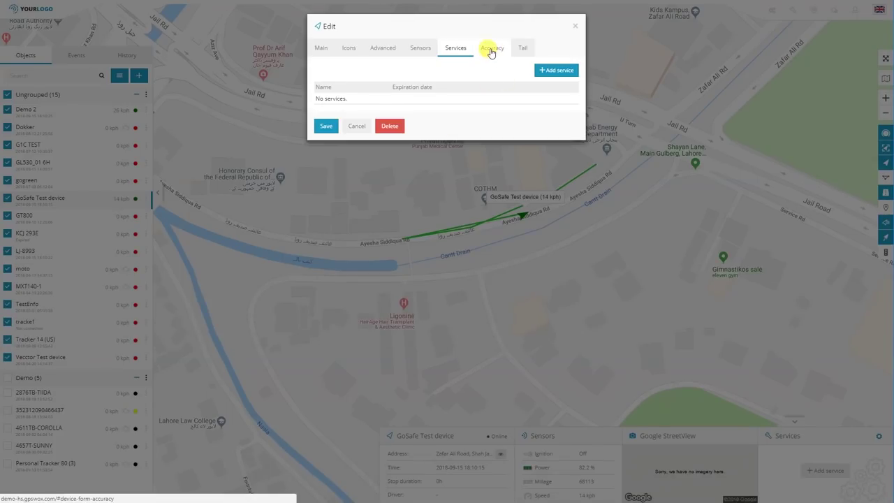
Step: Try ignition detection by Sensor: ACC ON/OFF in the device's accuracy settings and review the detection options
click(492, 49)
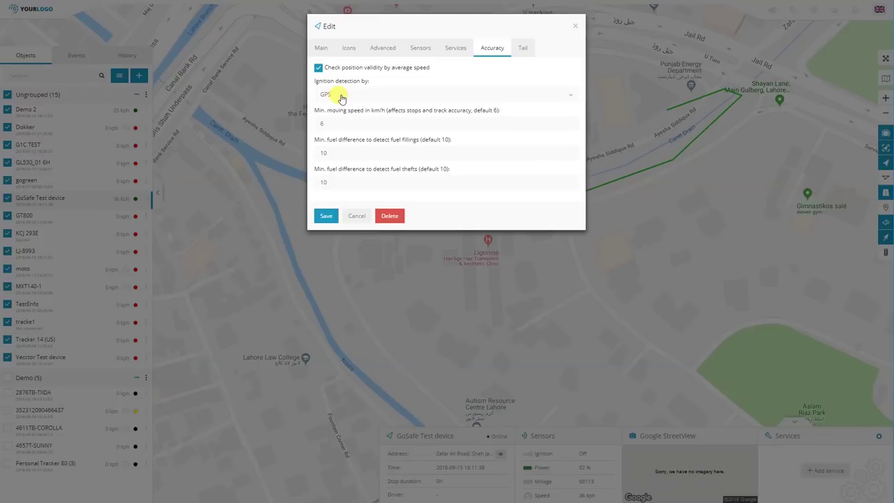
click(342, 97)
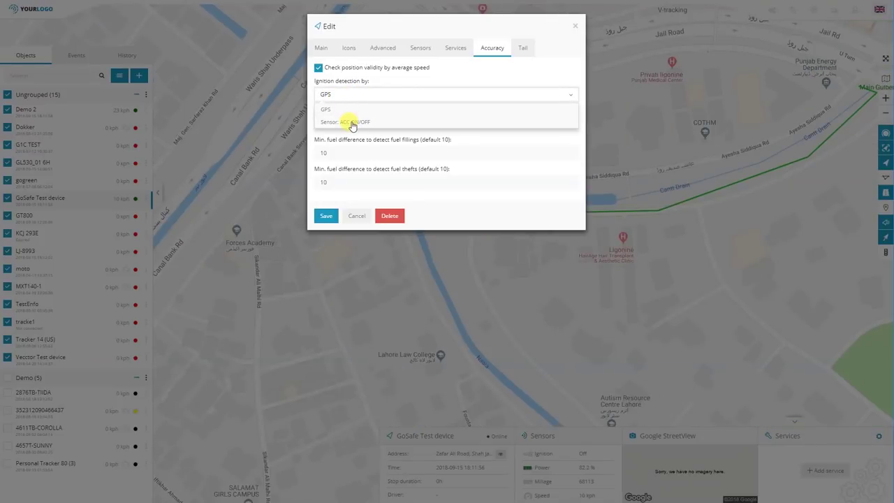
click(352, 123)
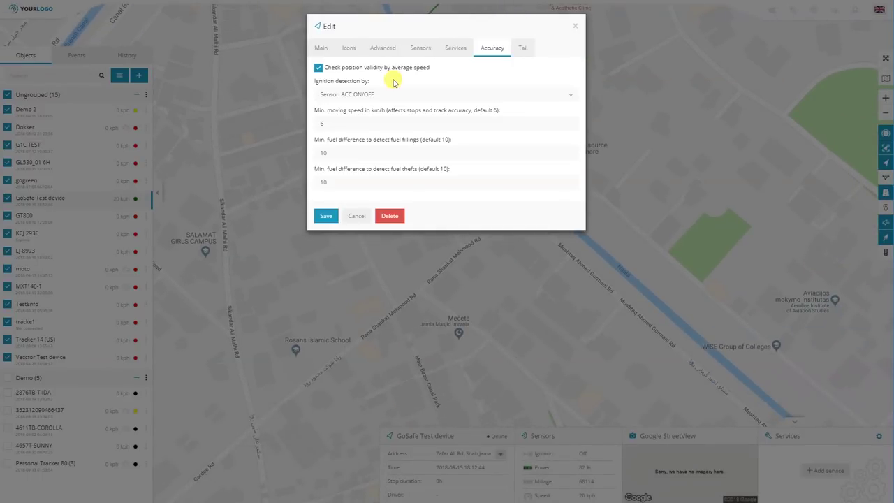
click(360, 94)
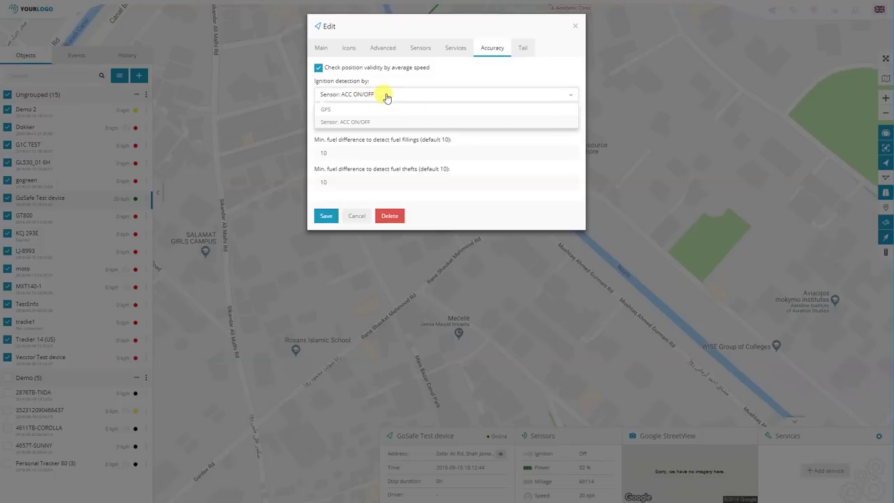
Step: Examine the device's tail length and tail color settings, and close the device editor without saving
click(523, 49)
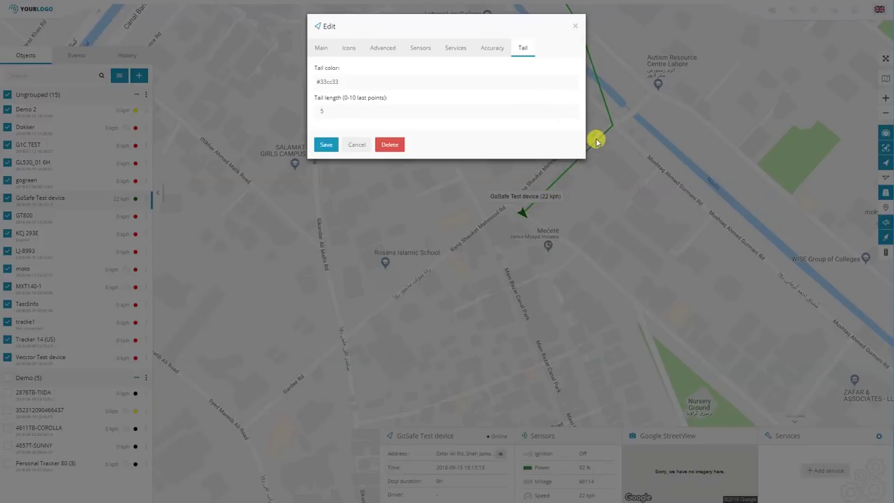
click(350, 109)
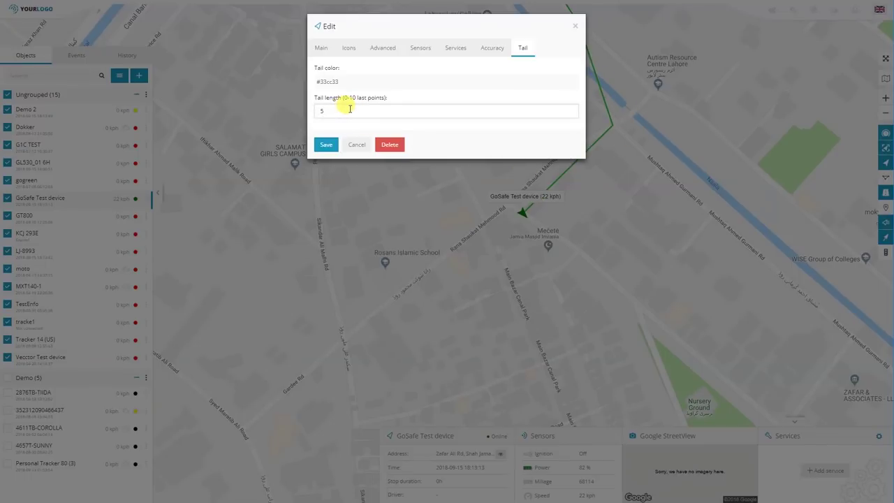
drag(350, 109, 310, 109)
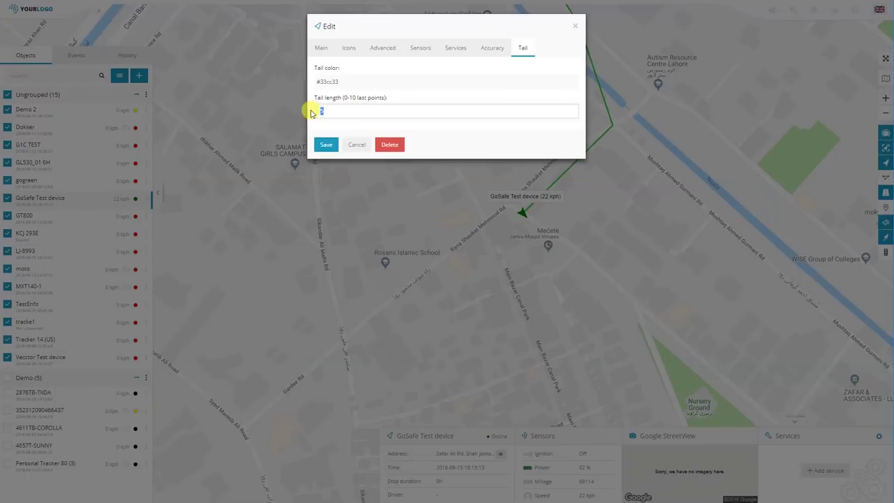
click(379, 81)
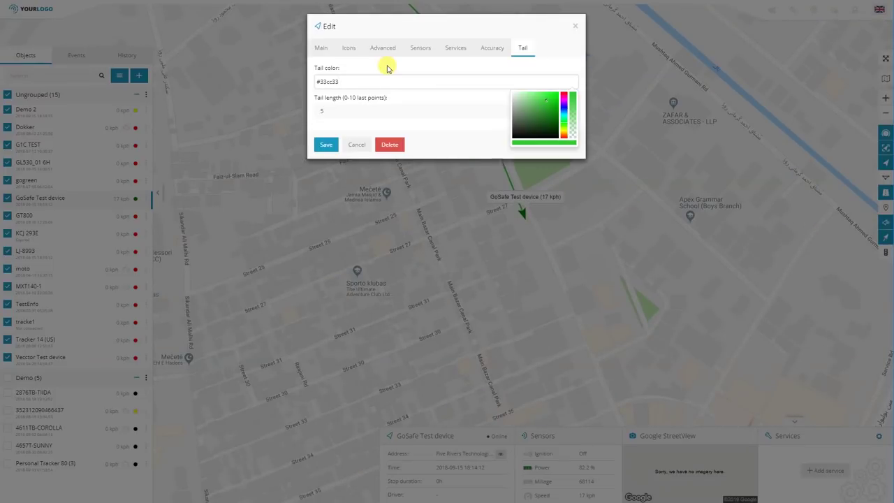
click(356, 145)
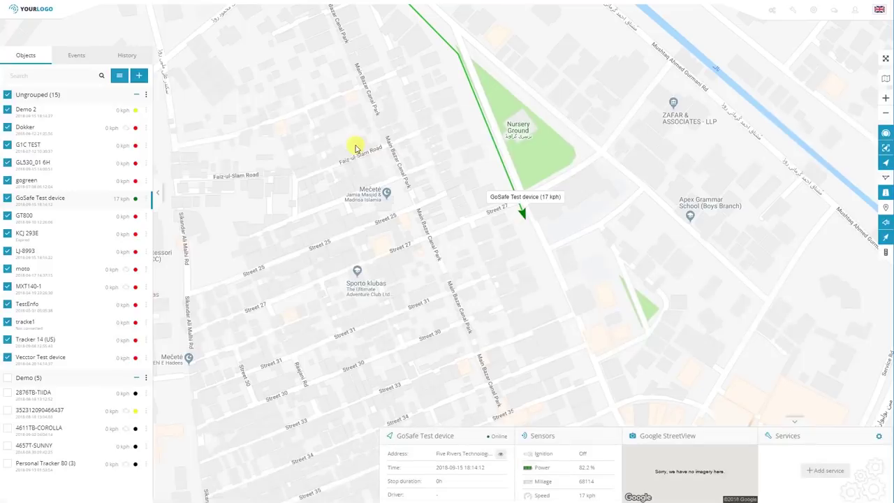
Step: View the GoSafe Test device's details on the map, including its street view and parameters
click(523, 216)
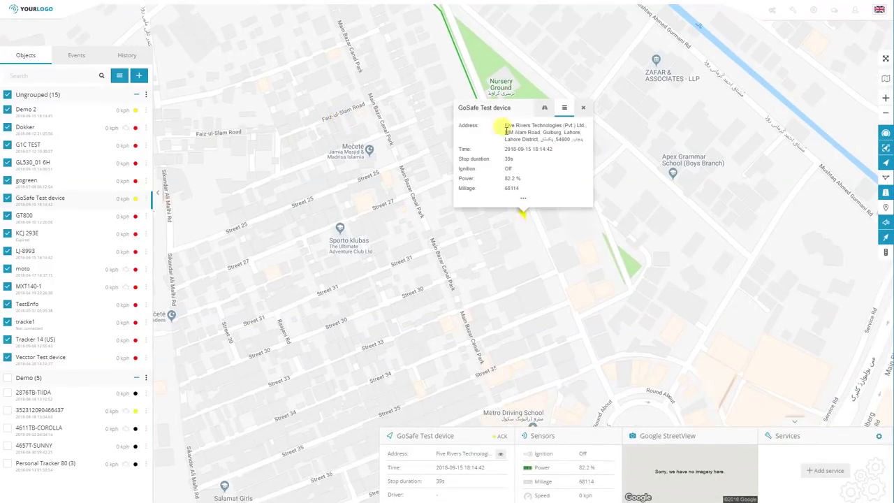
click(540, 113)
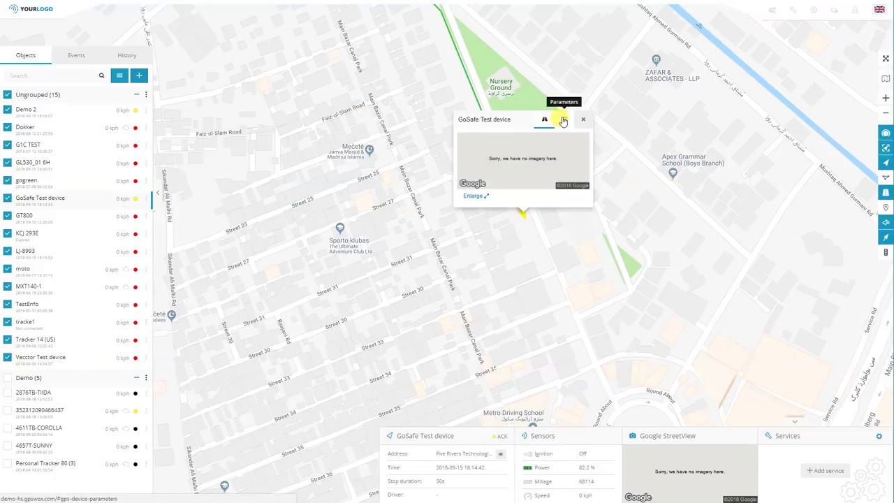
click(563, 120)
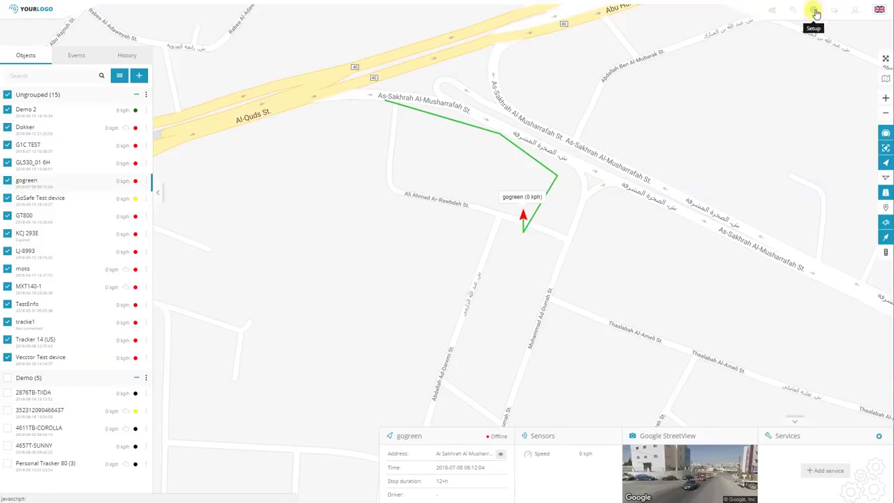
Step: Move the Services widget between Object and Sensors in the widget setup and save the arrangement
click(815, 12)
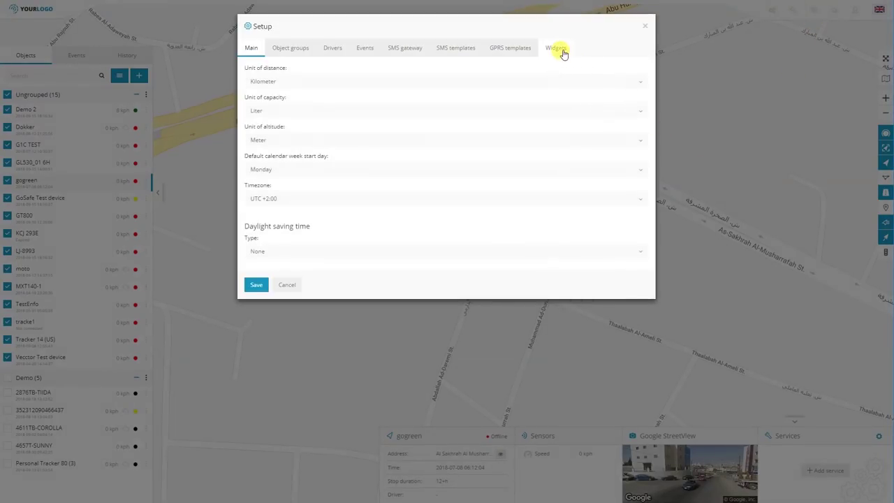
click(562, 50)
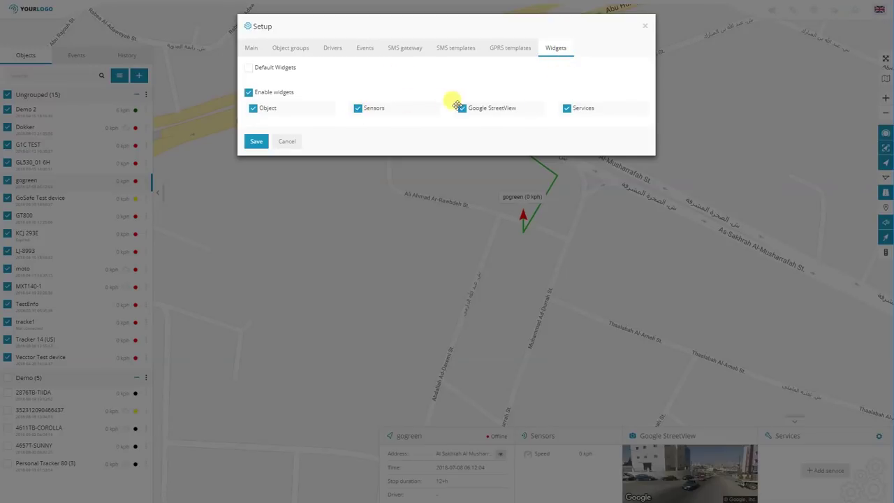
drag(594, 108, 392, 120)
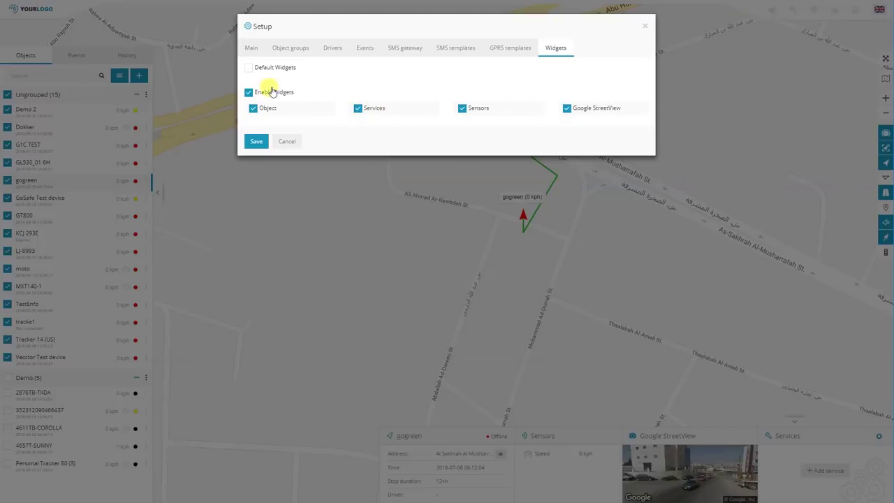
click(257, 142)
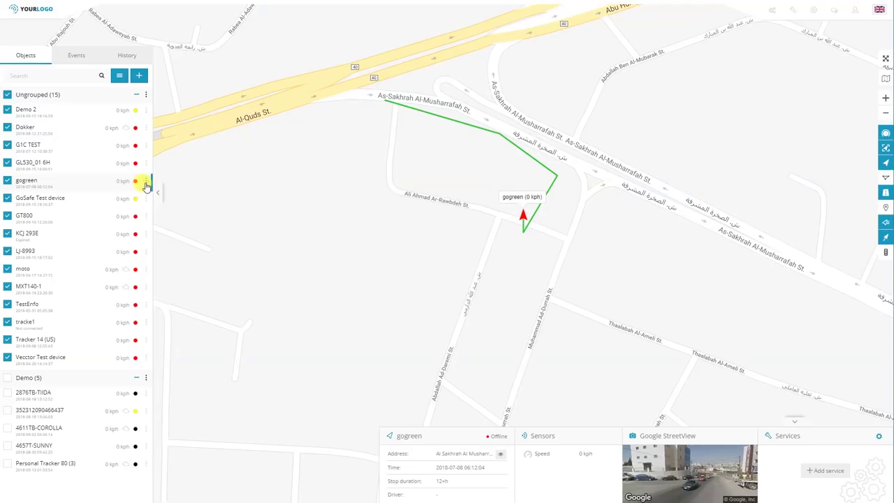
Step: Examine Demo 2's quick options, and search the device list of the history view for "te"
click(147, 111)
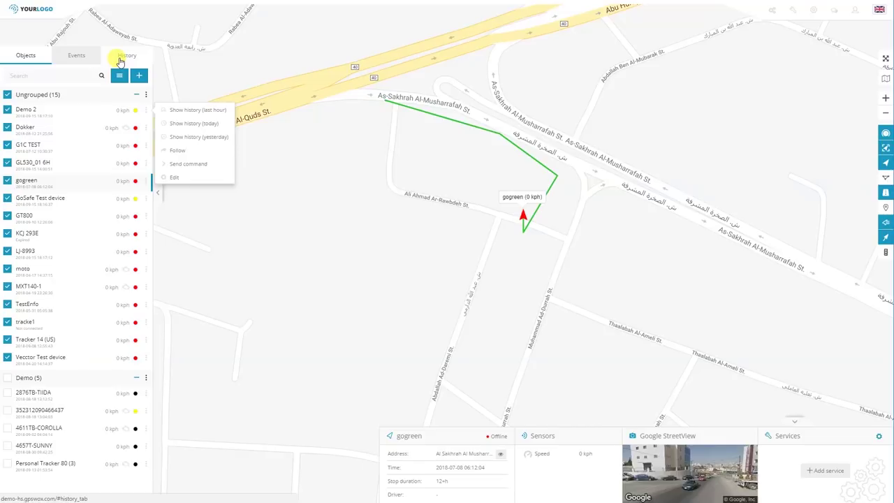
click(122, 59)
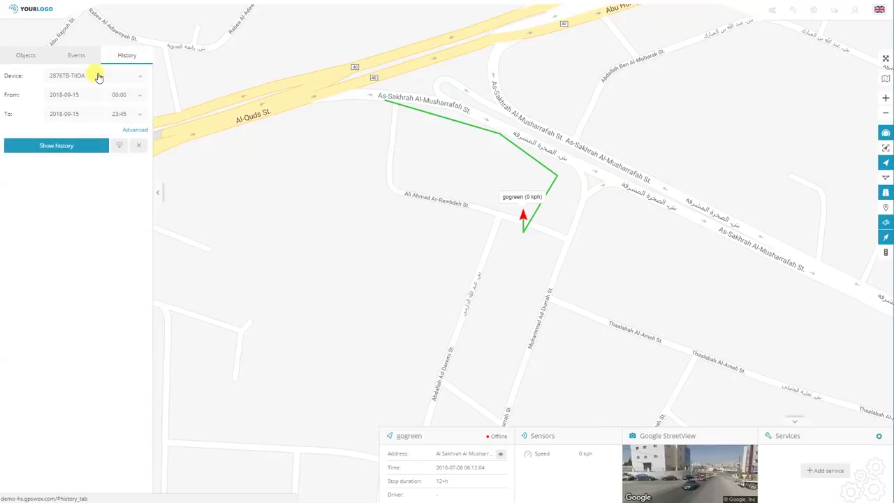
click(100, 79)
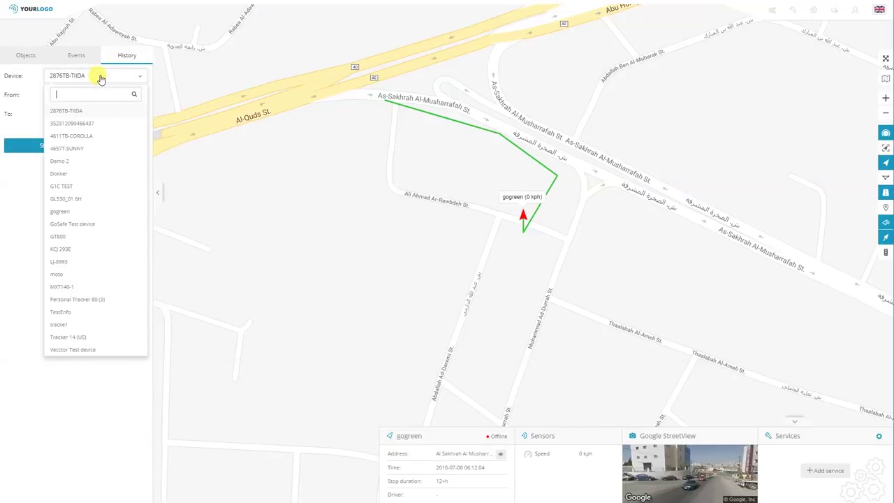
text(te)
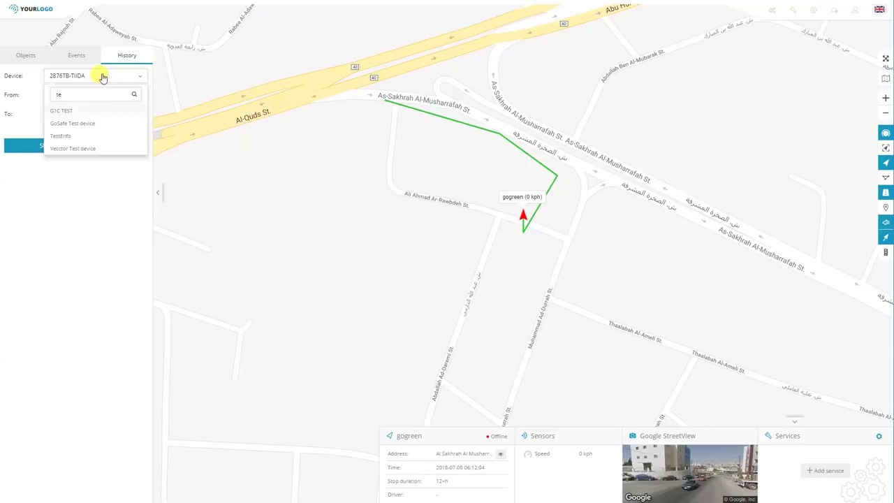
click(63, 111)
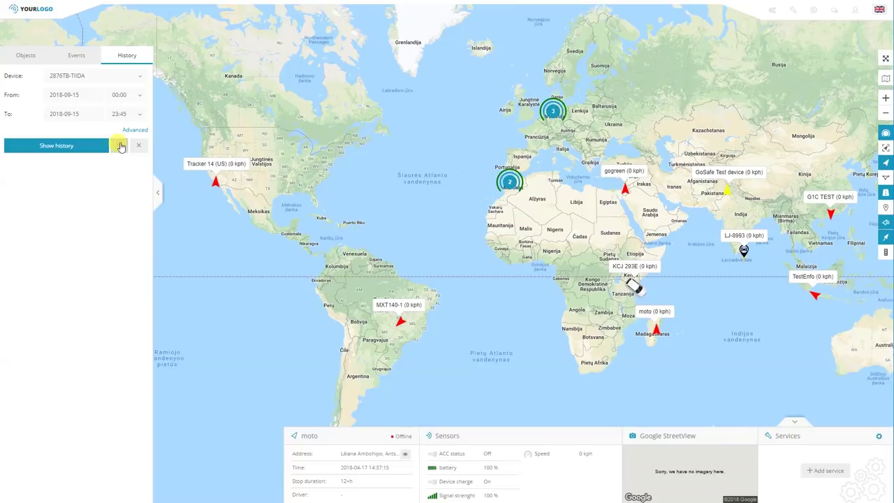
Step: Examine the history export formats and the advanced choices for minimum stop duration
click(120, 146)
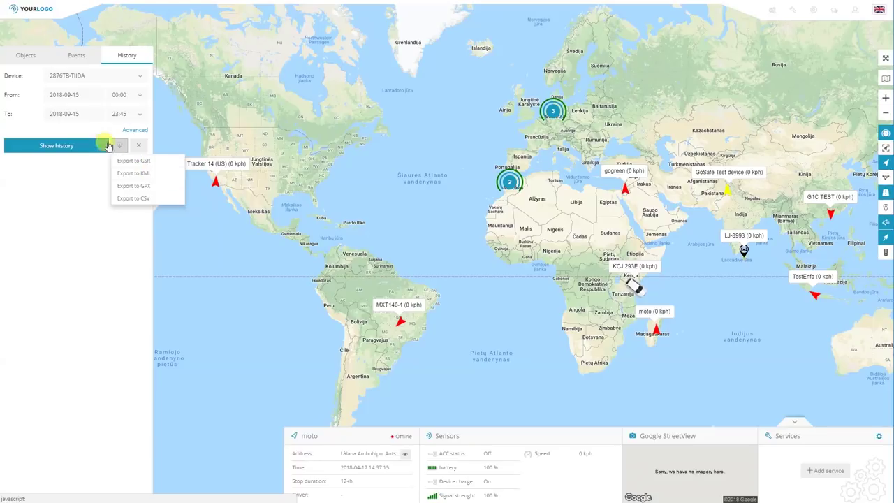
click(131, 130)
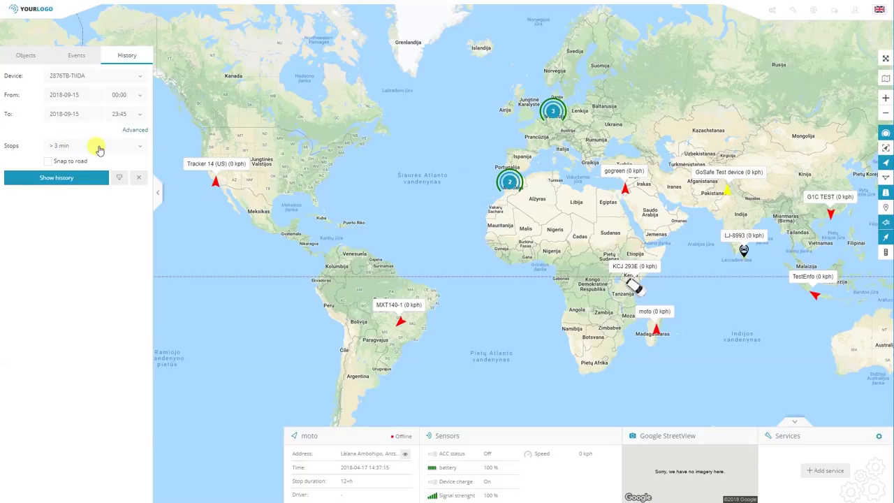
click(77, 146)
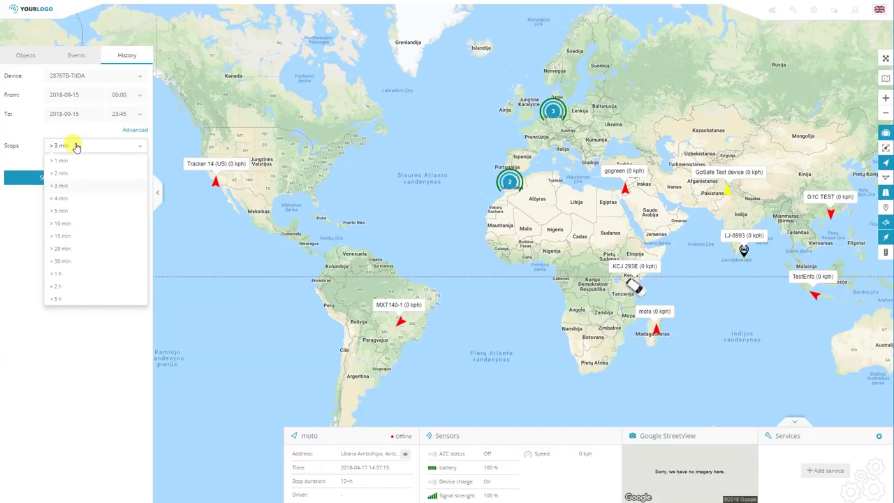
click(77, 146)
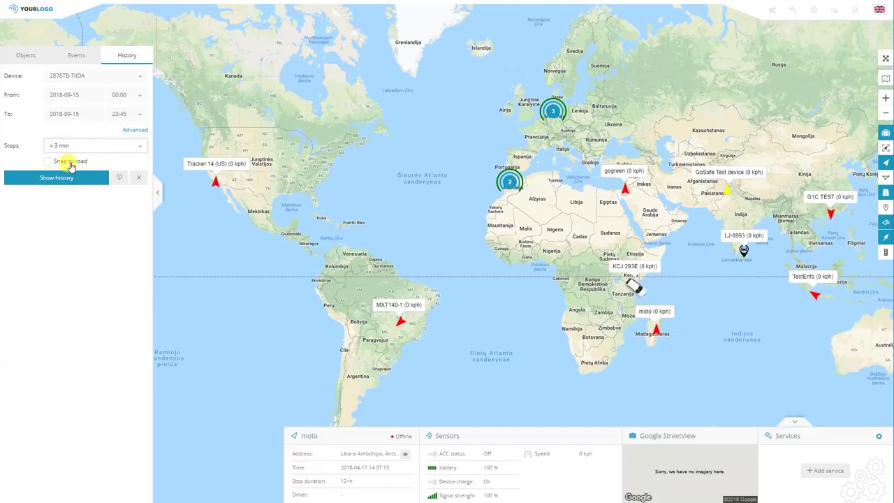
click(72, 163)
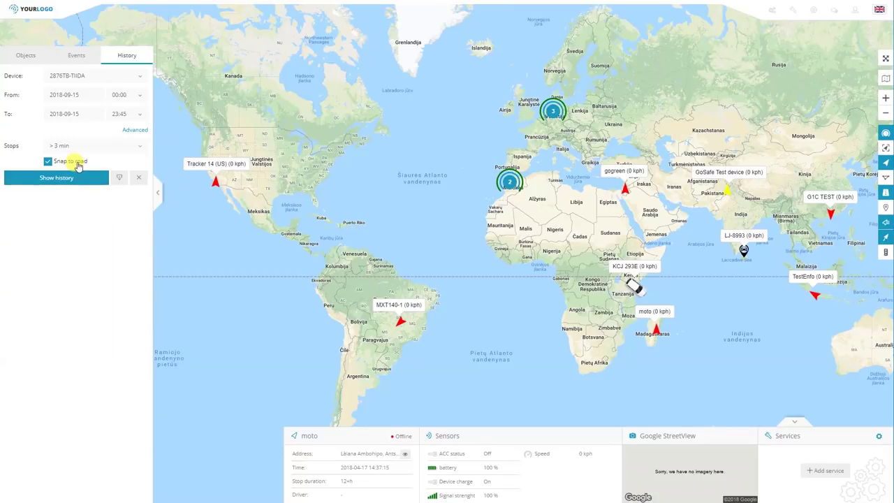
click(73, 179)
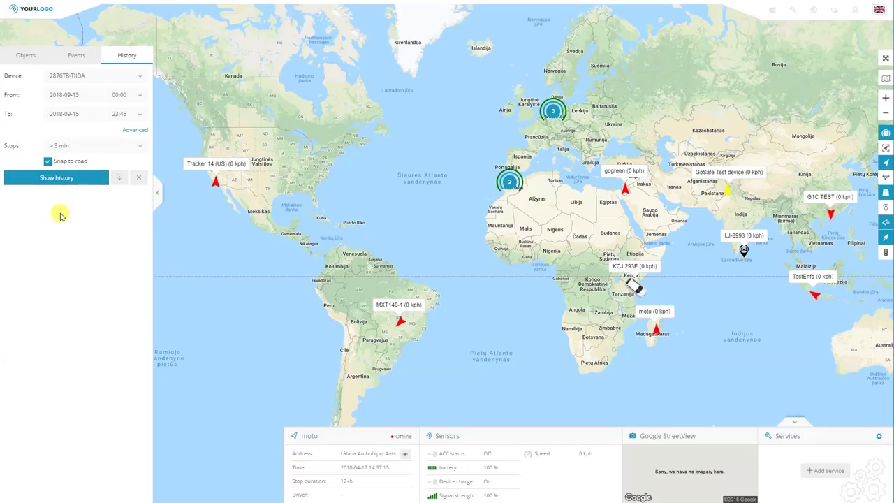
click(49, 162)
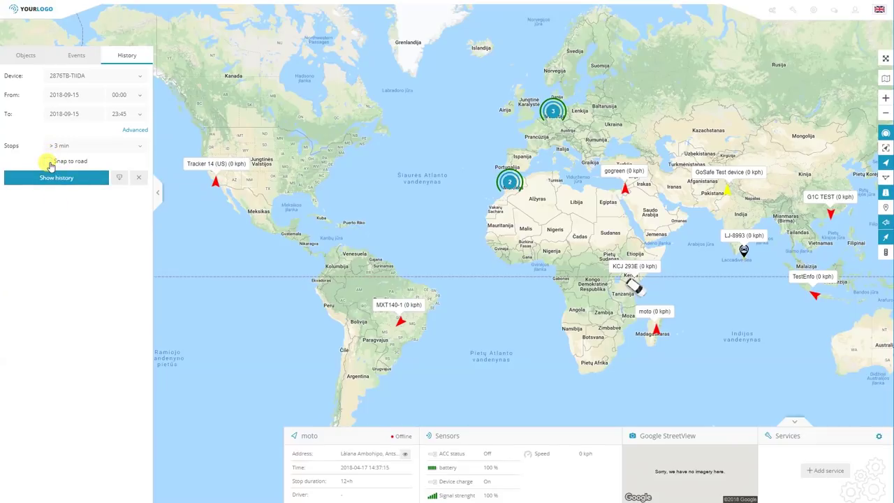
Step: Examine the events list and view the map details and alert option of the Volvo FH12 overspeed events
click(77, 55)
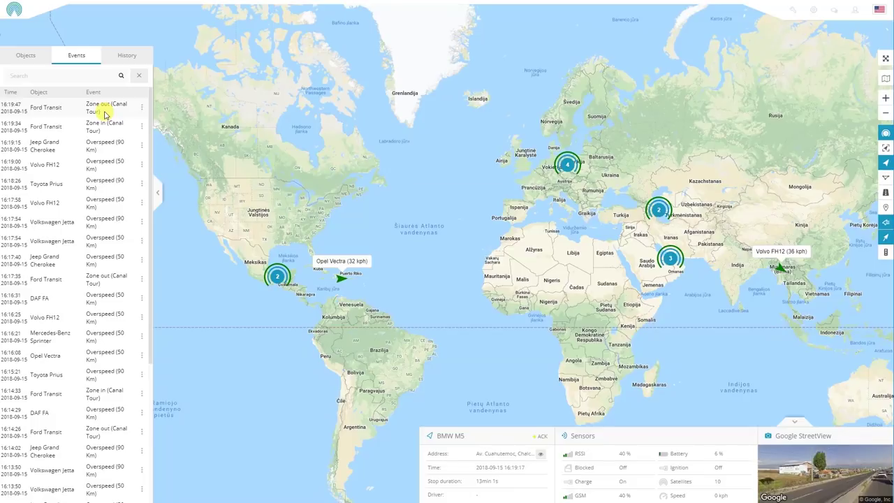
scroll(104, 147, down, 5)
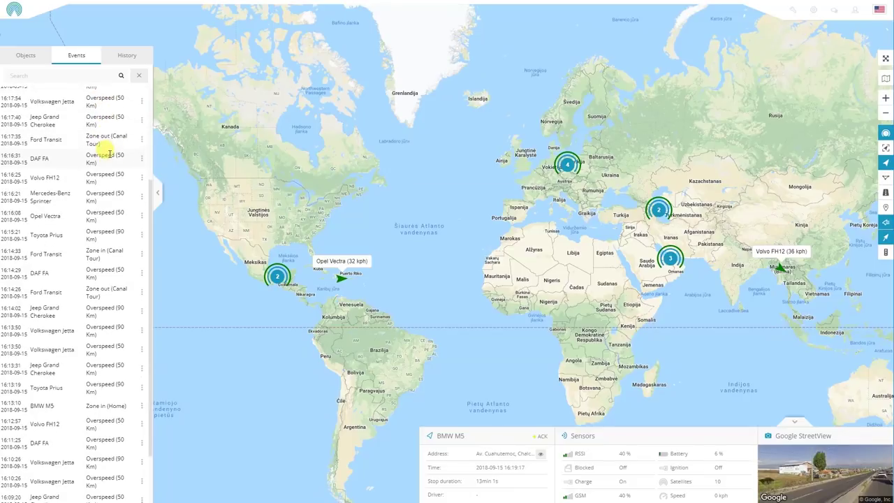
scroll(109, 167, up, 5)
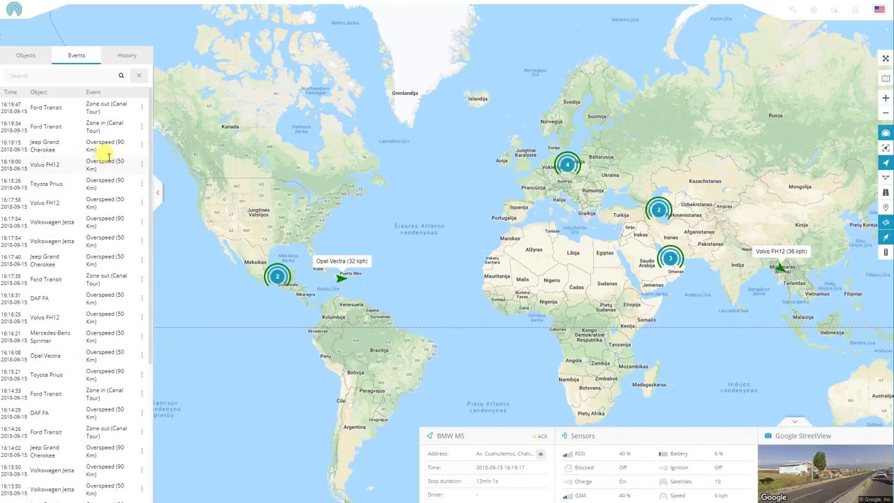
click(143, 165)
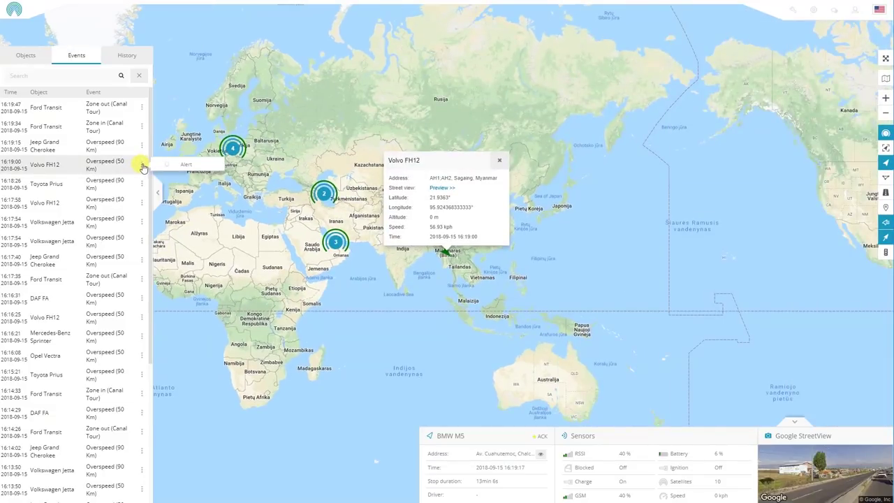
click(119, 201)
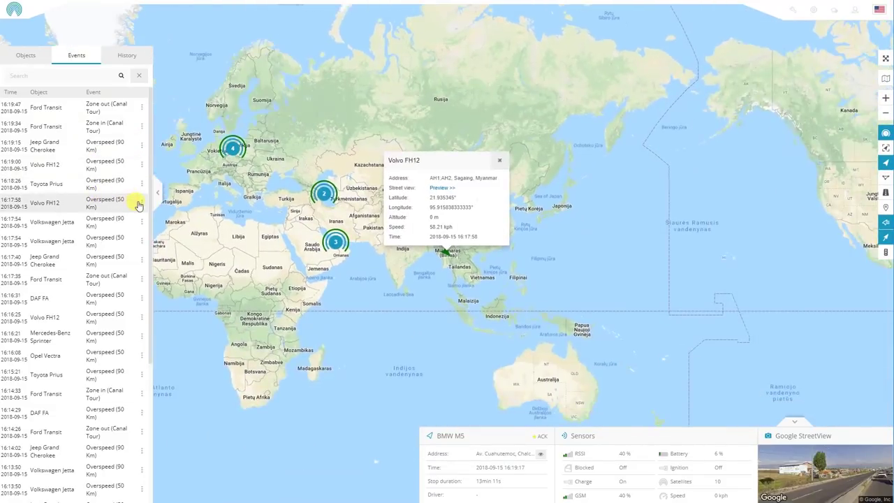
click(168, 205)
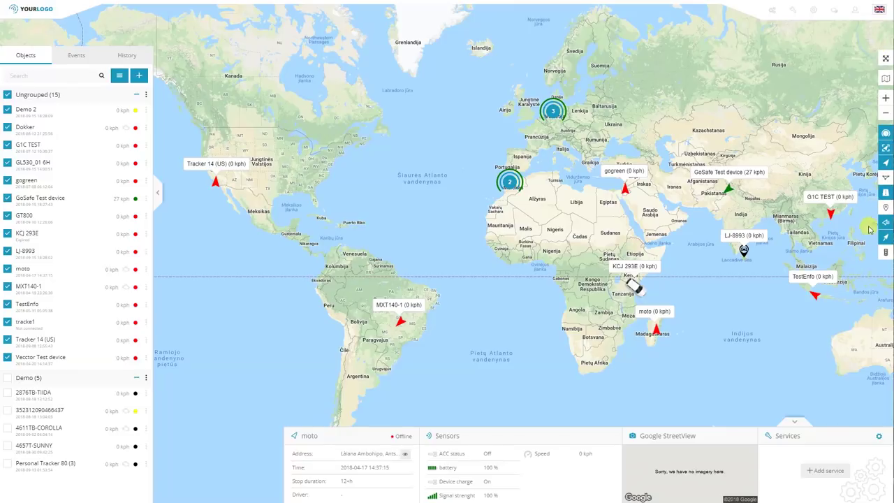
Step: Preview the full-screen map and the Google Hybrid, Satellite, Terrain and OpenStreetMap layers, returning to Google Normal
click(885, 61)
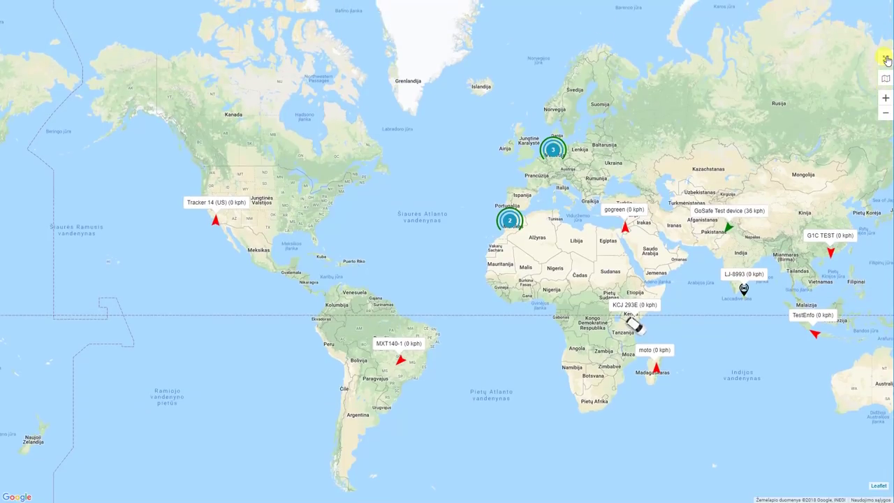
click(885, 61)
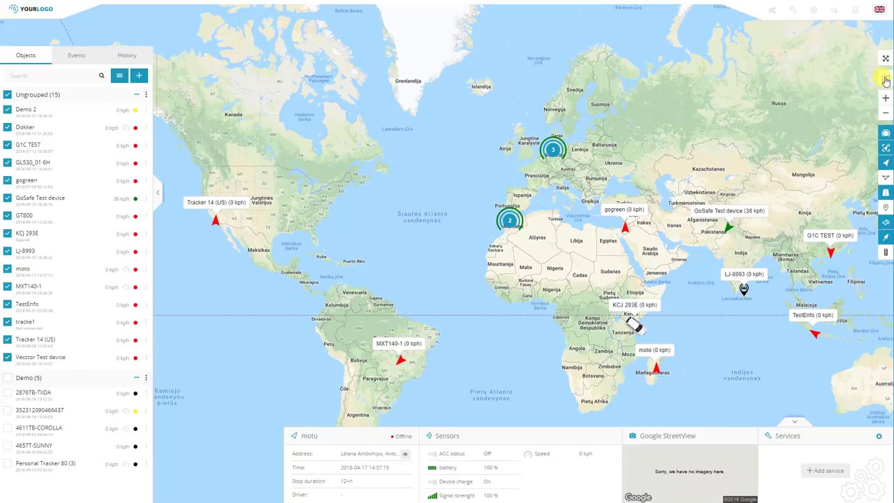
mouse_move(885, 79)
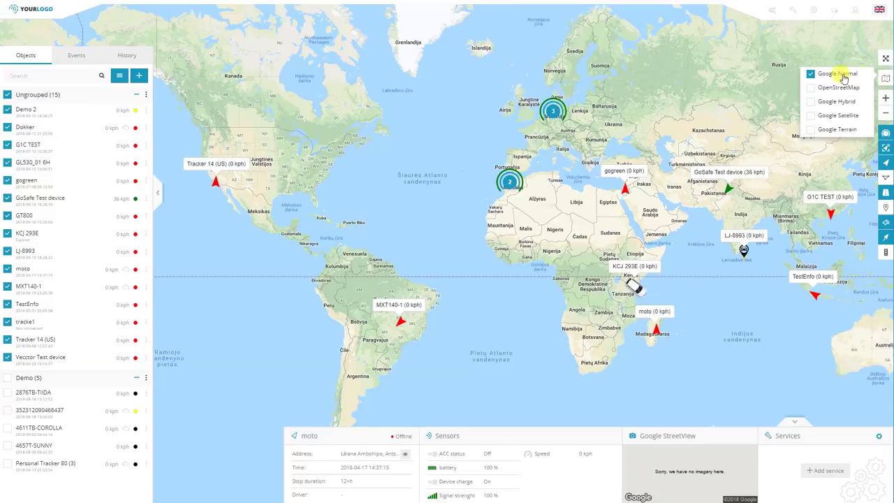
click(837, 103)
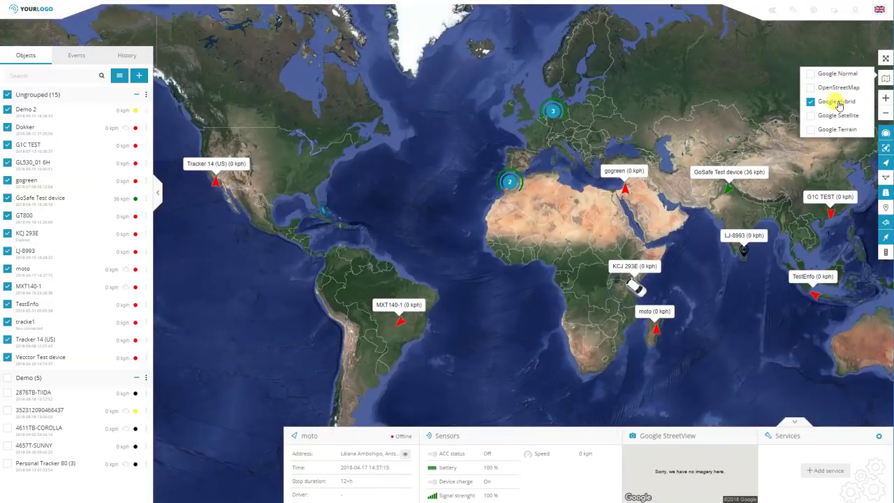
click(837, 116)
click(836, 129)
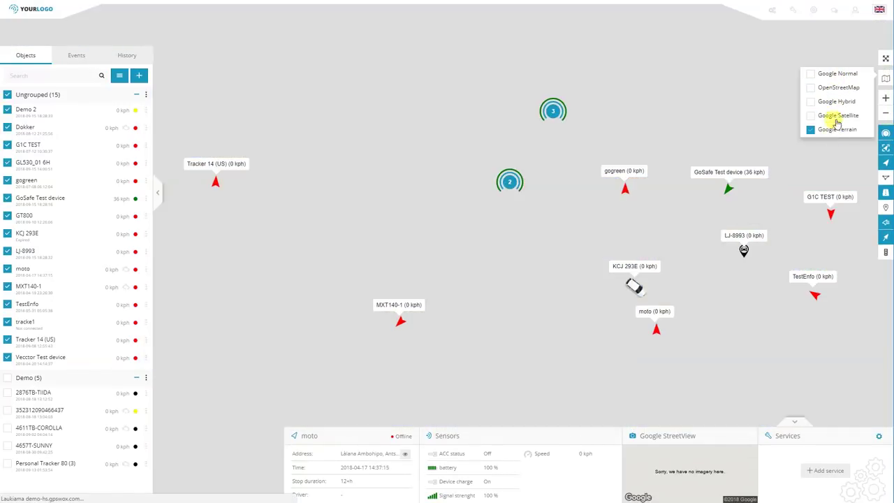
click(839, 88)
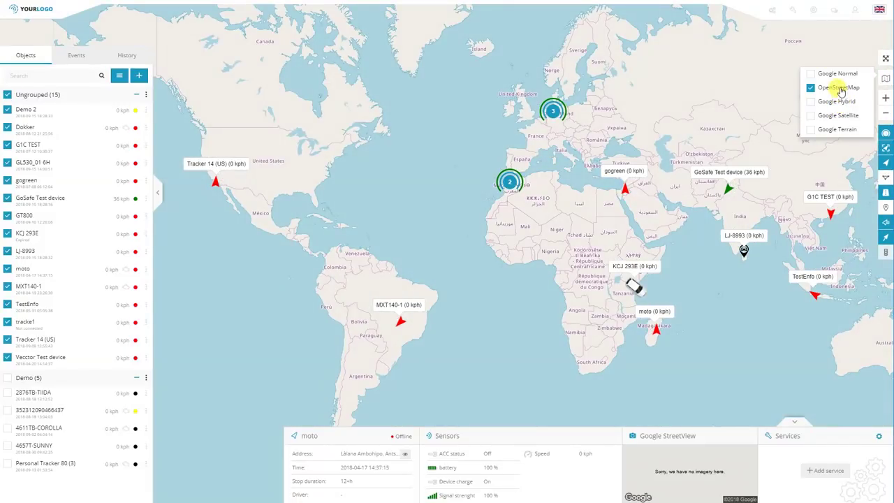
click(837, 73)
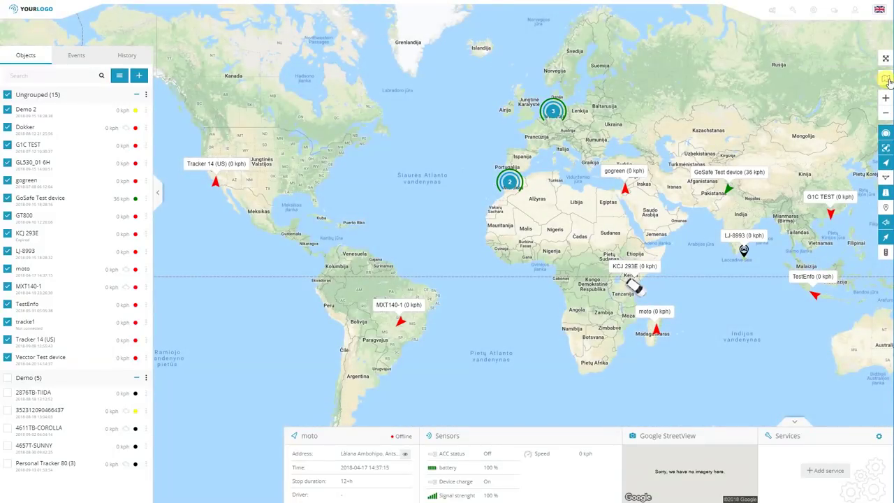
Step: Compare the map with device clustering turned off and on, and inspect the clustered European devices up close
click(886, 97)
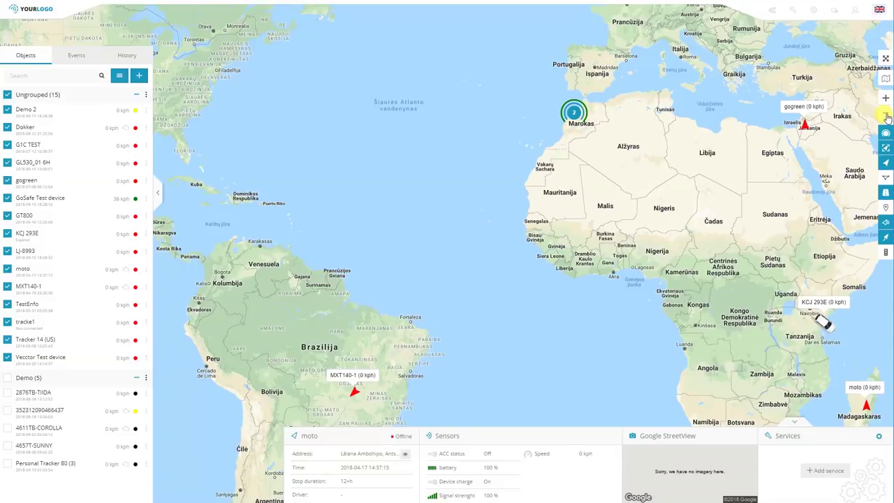
click(885, 113)
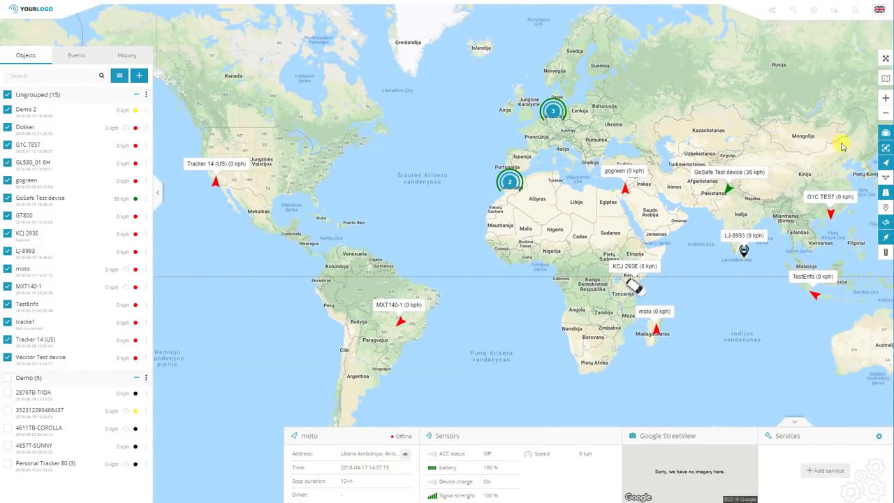
click(885, 134)
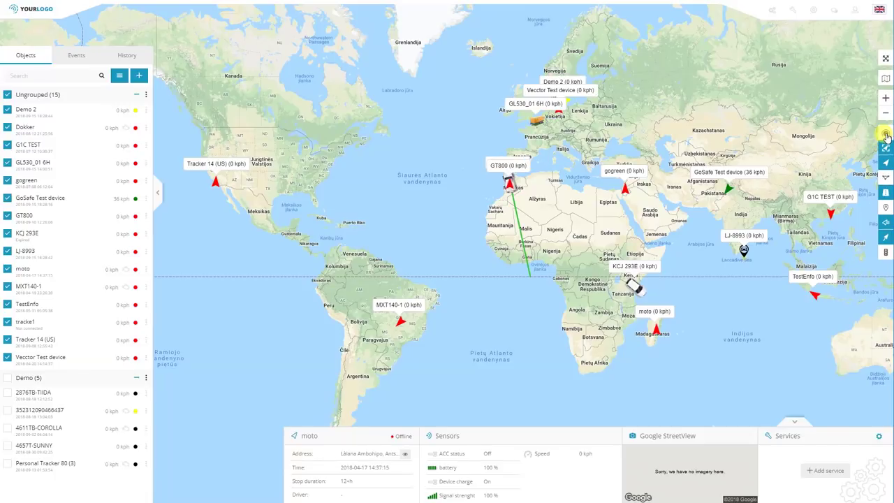
click(886, 134)
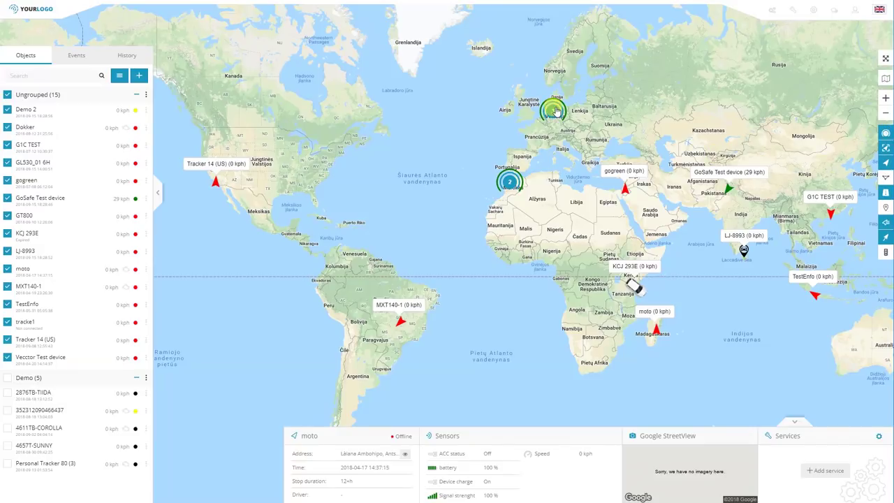
click(886, 135)
click(886, 134)
scroll(609, 116, up, 4)
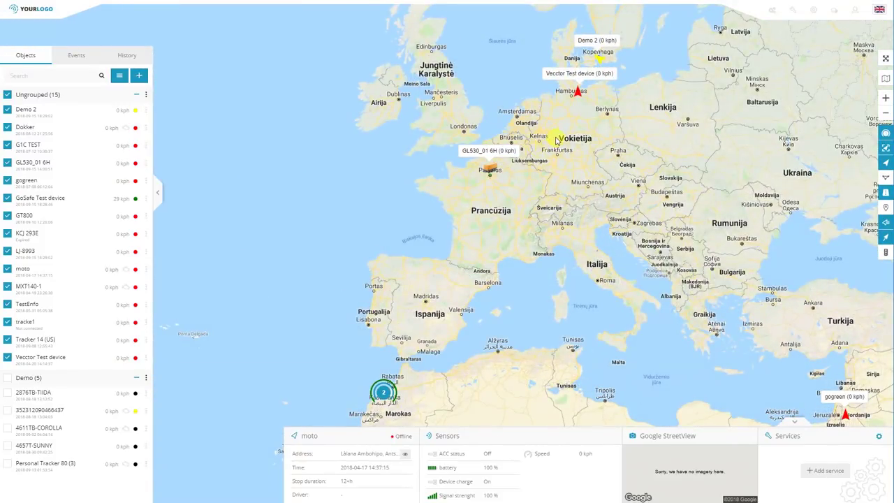
scroll(552, 143, down, 3)
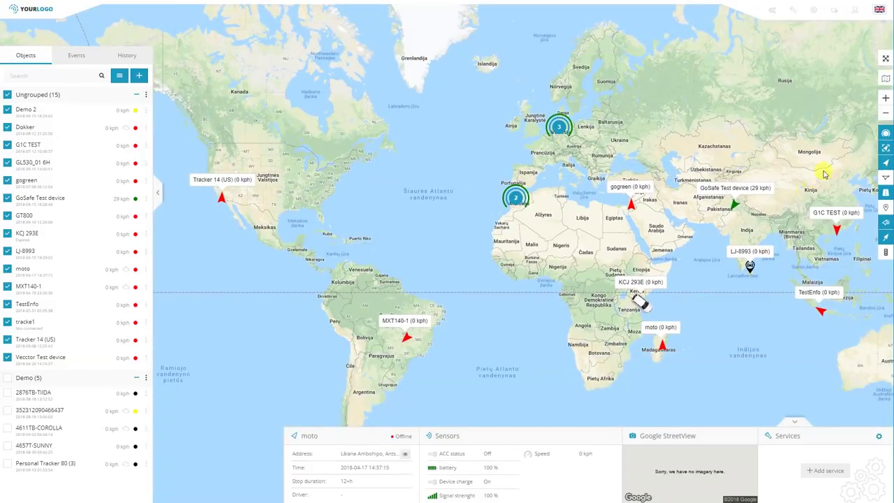
Step: Turn off automatic fitting of the map to the objects and bring the gogreen device in Jordan into close view
click(886, 148)
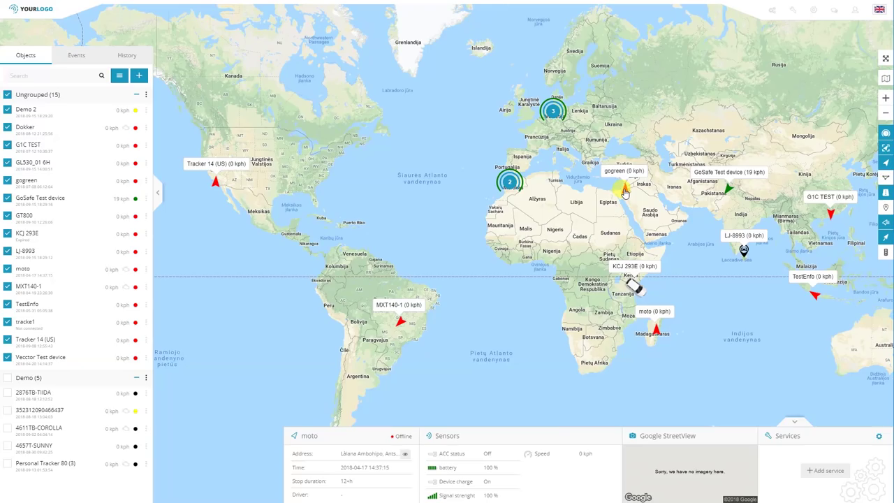
scroll(624, 187, up, 4)
scroll(657, 180, down, 4)
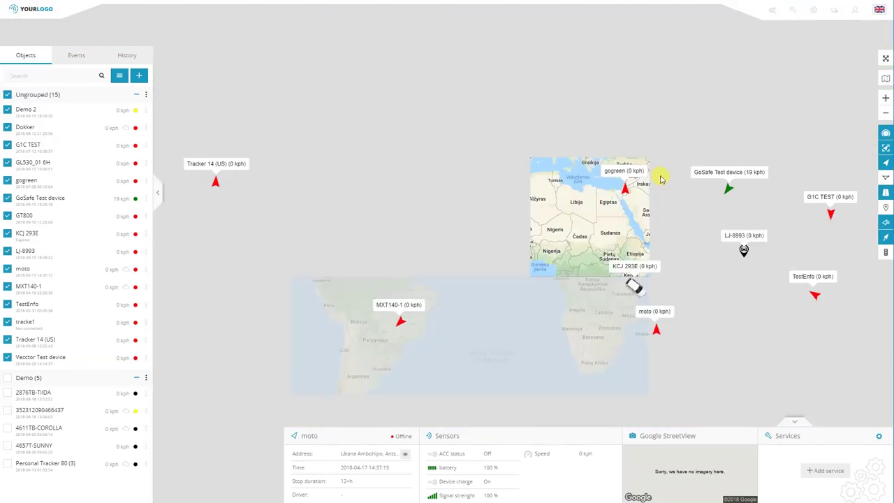
scroll(601, 190, up, 5)
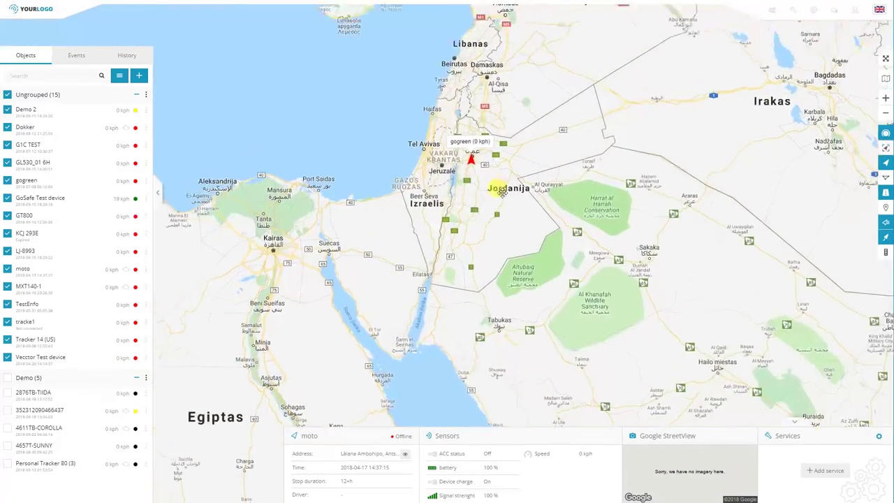
drag(502, 190, 530, 240)
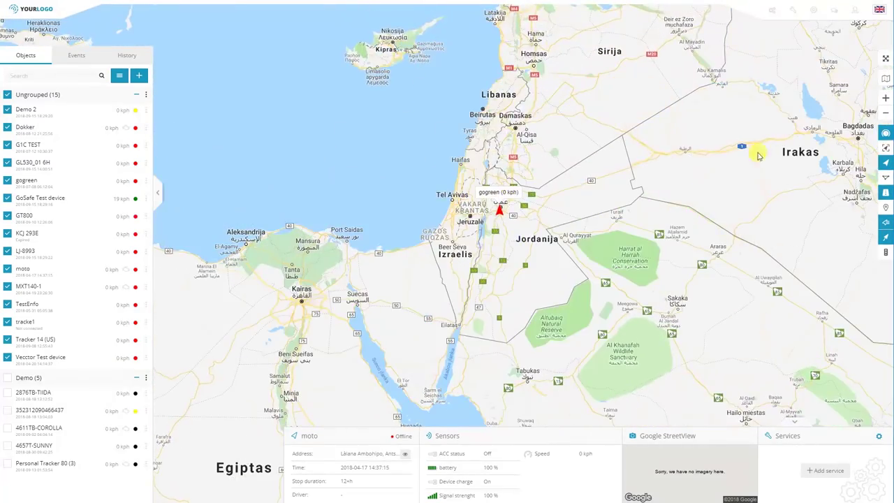
Step: Fit the map to all objects again and compare the map with the device objects hidden and shown
click(885, 152)
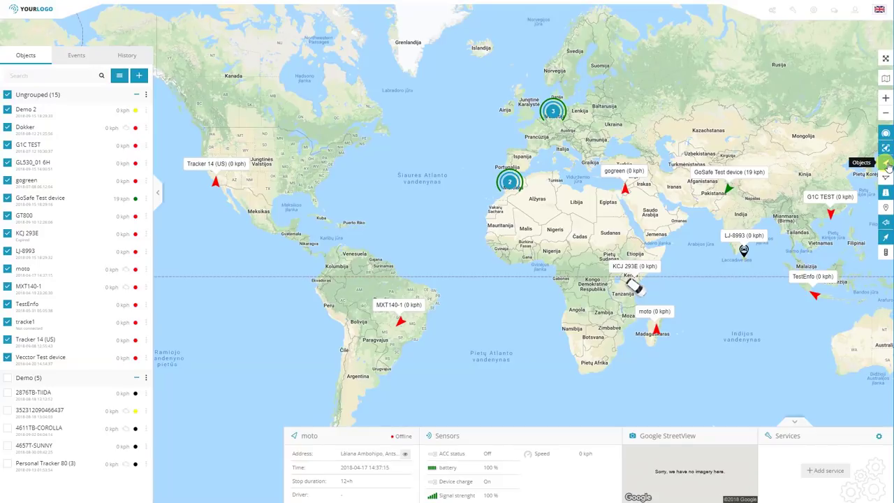
click(887, 165)
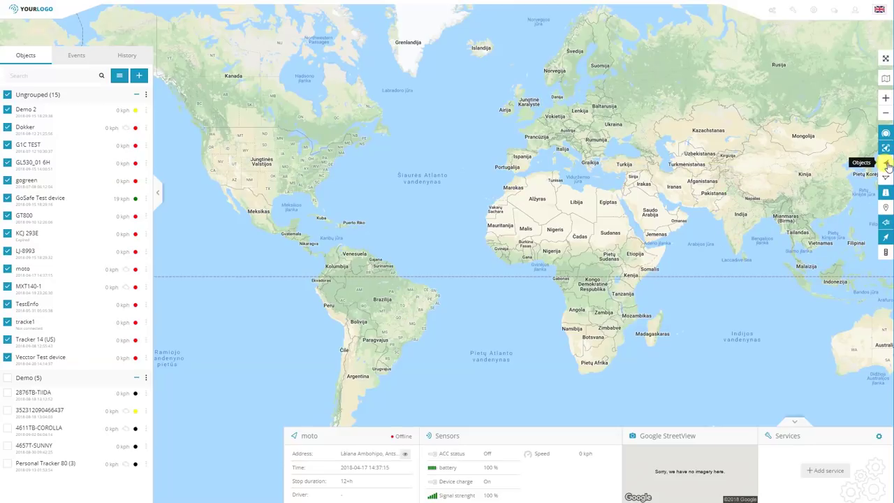
click(887, 165)
click(887, 165)
click(887, 165)
click(887, 164)
click(887, 165)
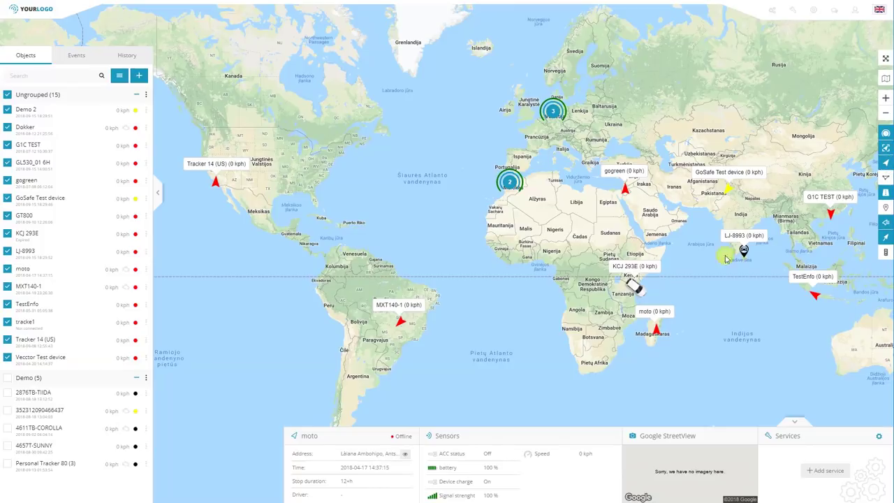
Step: Compare the map with the geofences shown and hidden, leaving them hidden
click(887, 180)
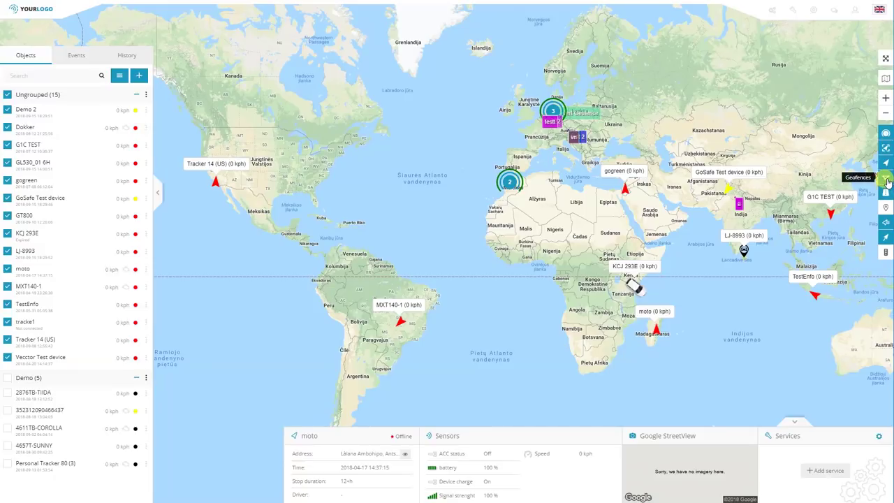
click(885, 180)
click(884, 180)
click(882, 181)
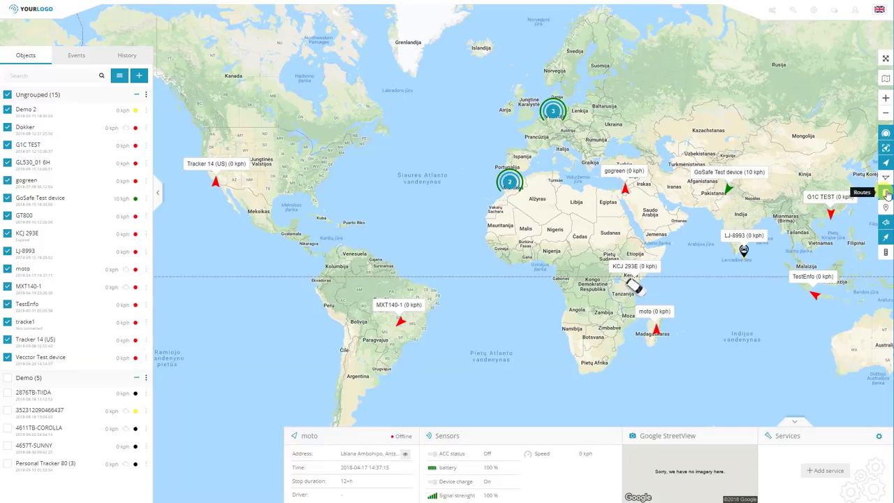
Step: Switch the routes display off and back on, and show the points of interest on the map
click(885, 193)
click(886, 193)
click(884, 208)
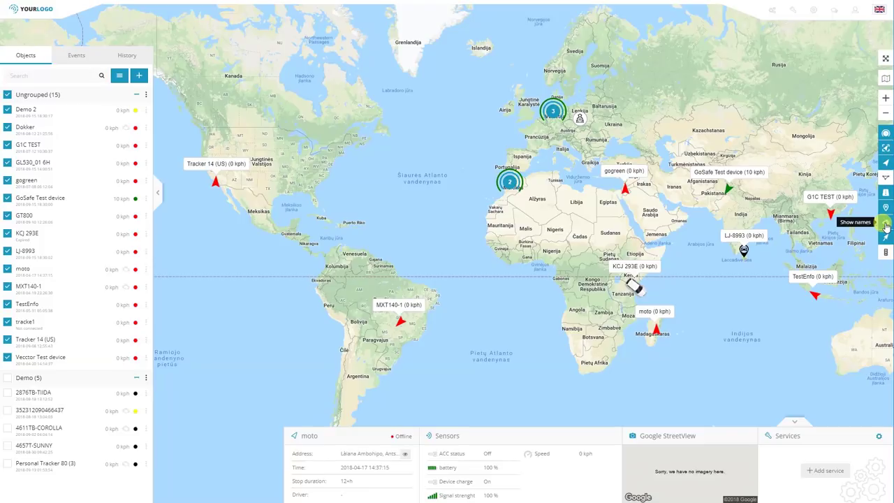
Step: Compare the map with the device names hidden and shown, leaving the names on
click(885, 223)
click(885, 224)
click(886, 225)
click(885, 225)
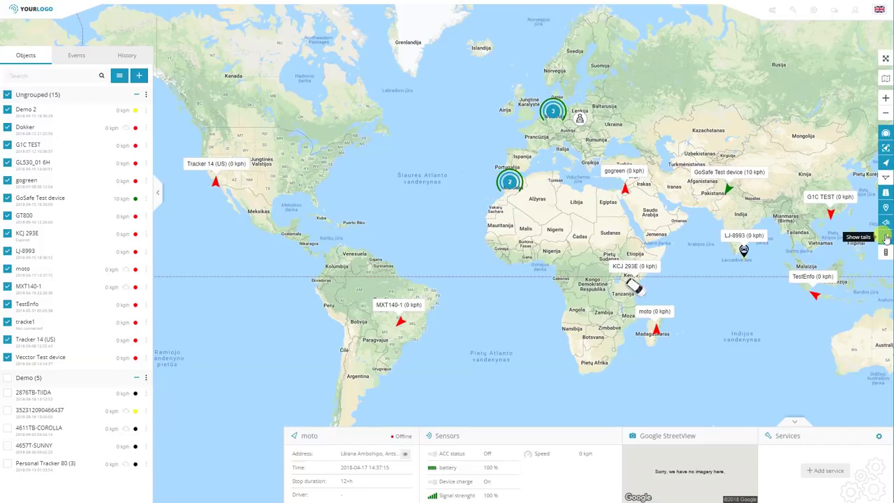
Step: Inspect the GoSafe Test device up close in Lahore with its tail shown and hidden, and try the live traffic display
click(886, 240)
scroll(727, 189, up, 4)
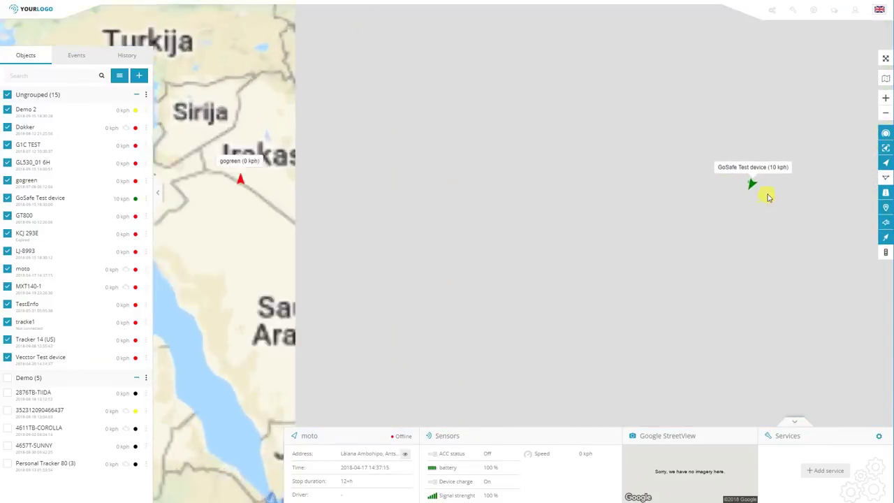
scroll(701, 217, up, 3)
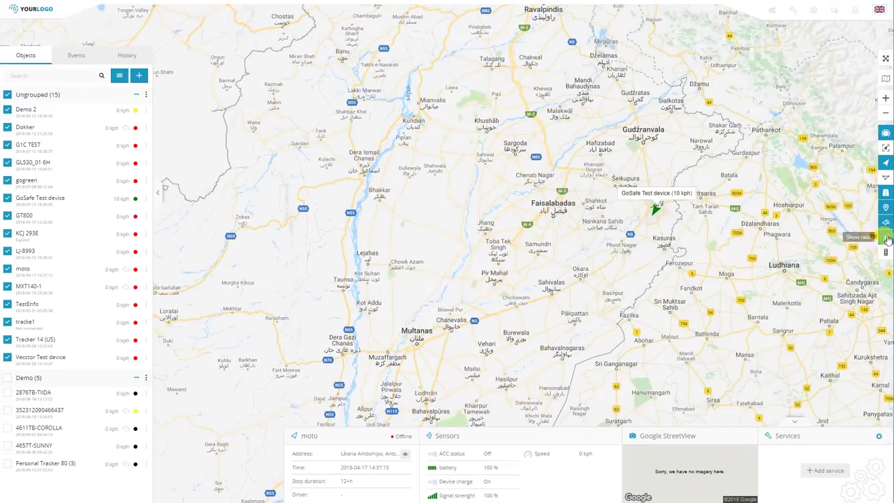
scroll(648, 187, up, 5)
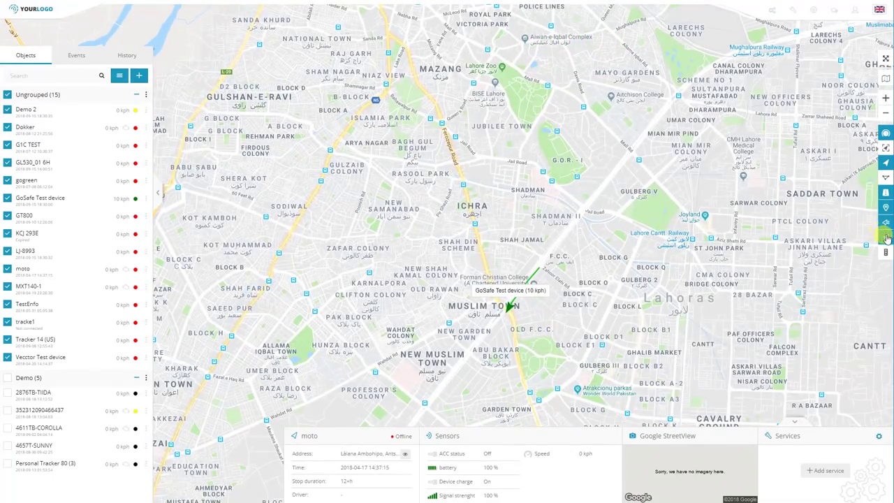
click(887, 238)
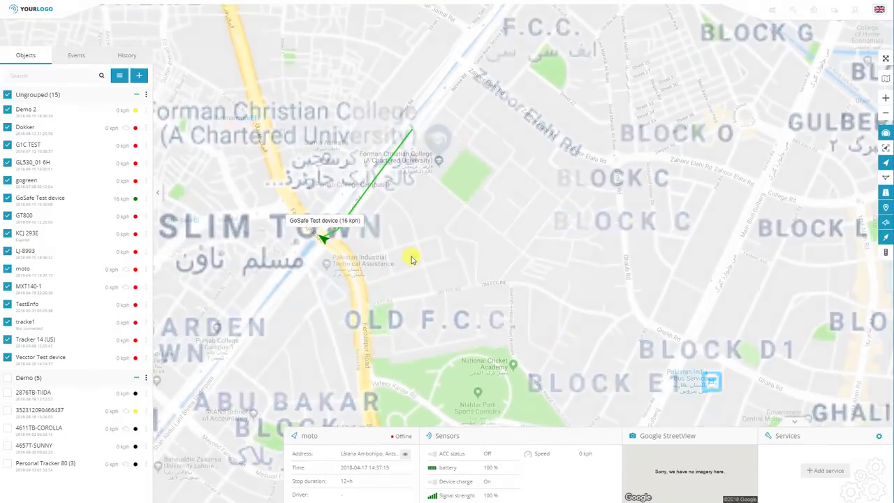
click(885, 239)
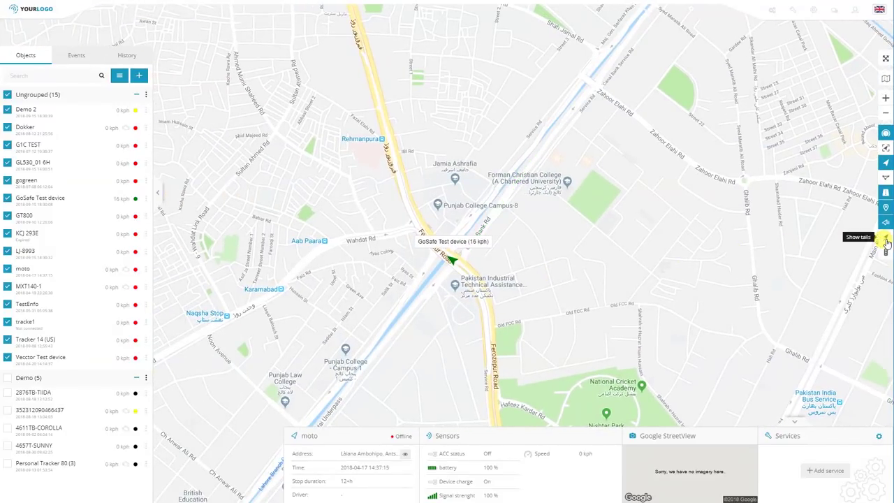
click(886, 239)
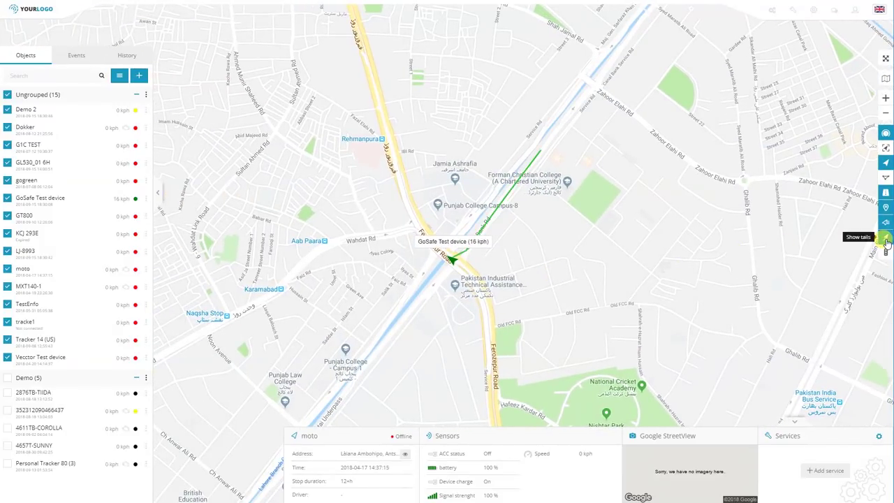
click(887, 240)
click(887, 240)
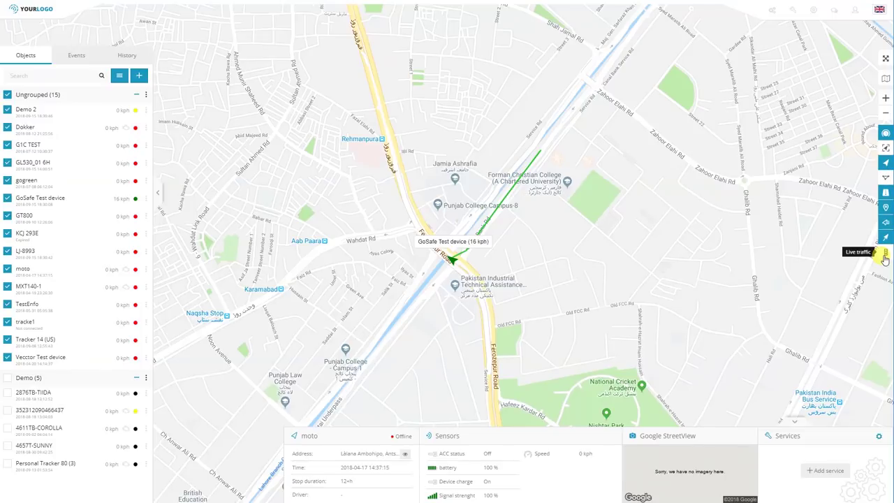
click(884, 256)
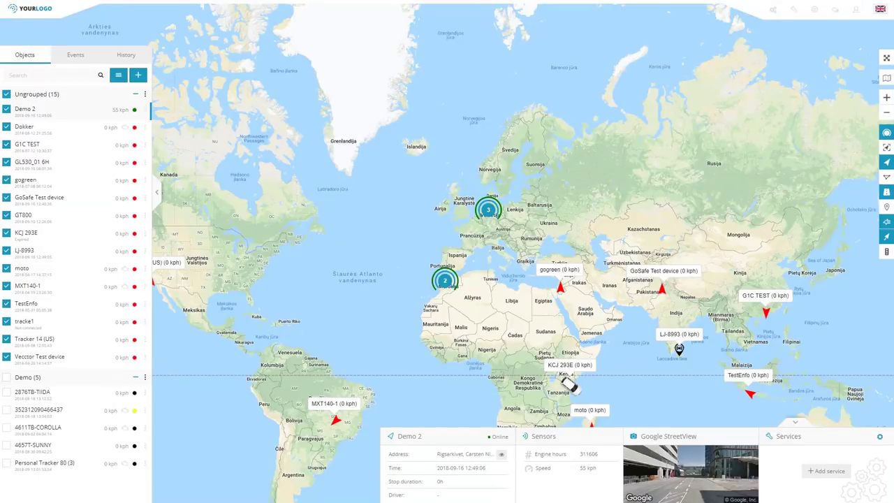
Step: Follow Demo 2 in its own window and place that window in the upper-right corner of the map
click(146, 111)
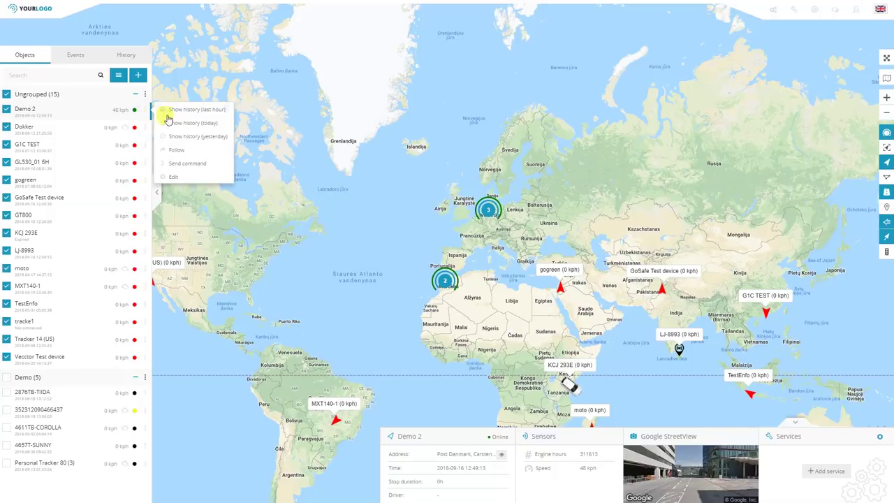
click(191, 149)
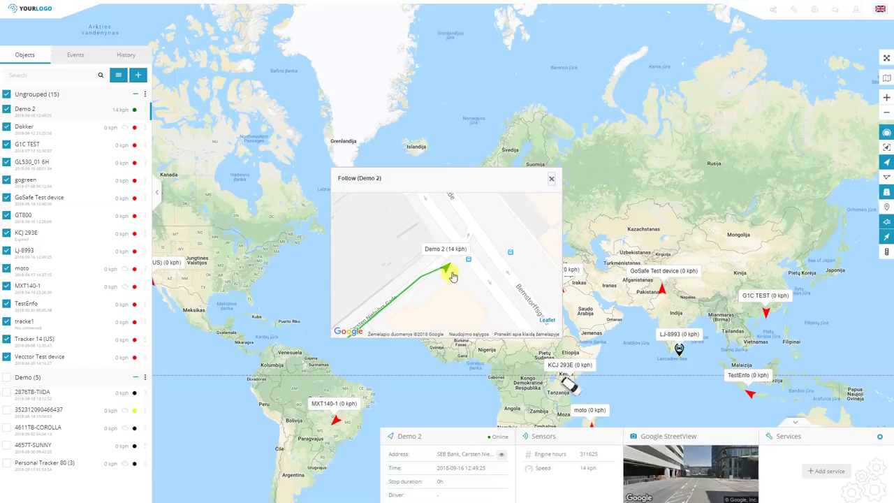
drag(474, 180, 782, 45)
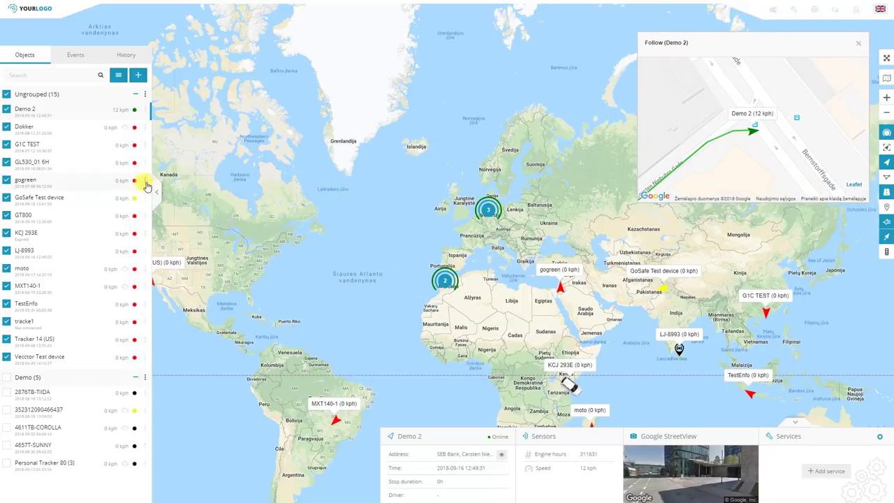
Step: Follow the yellow-status device of the Demo group and place its window beside the Demo 2 window
click(145, 412)
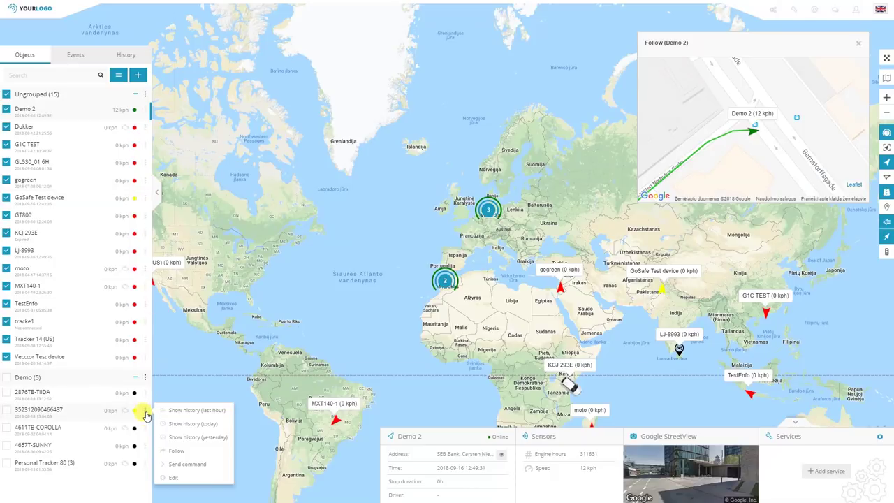
click(191, 454)
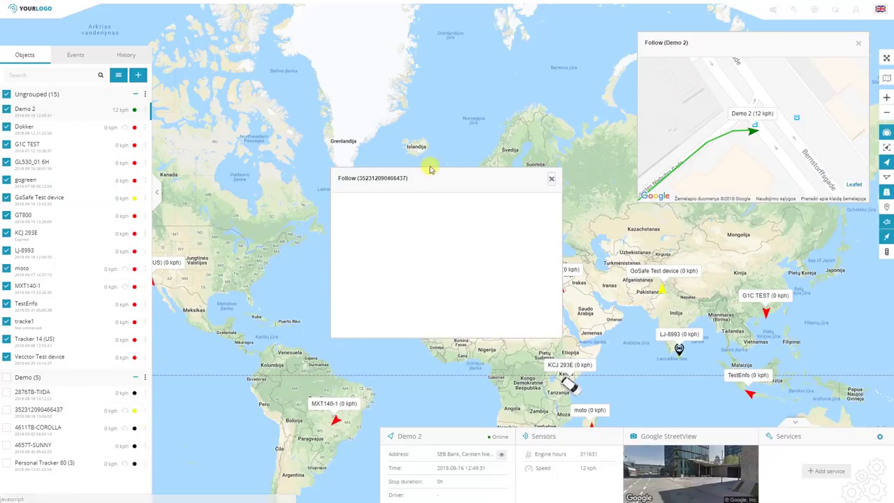
drag(426, 174, 499, 44)
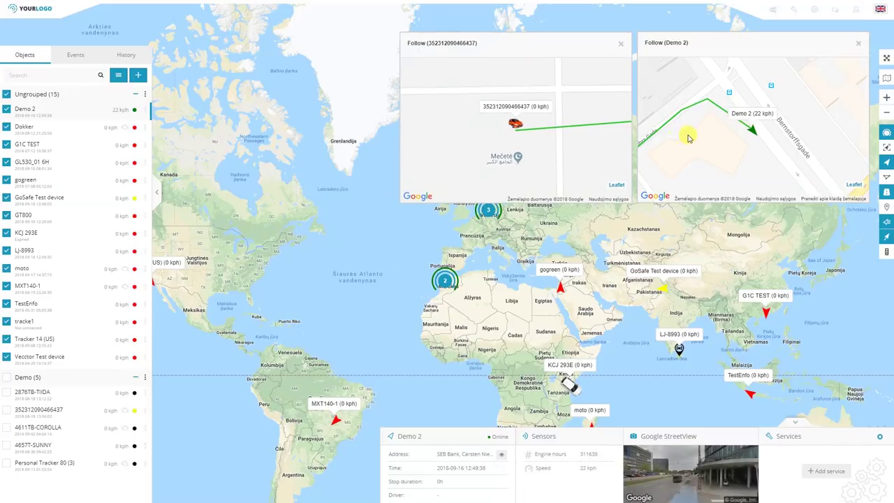
Step: Follow the GoSafe Test device and line its window up beside the other two Follow windows
click(144, 198)
click(197, 243)
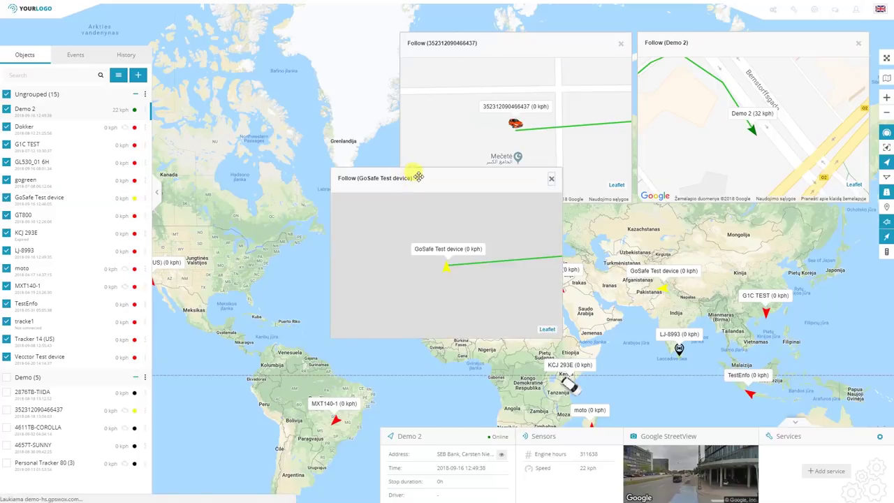
drag(393, 174, 258, 42)
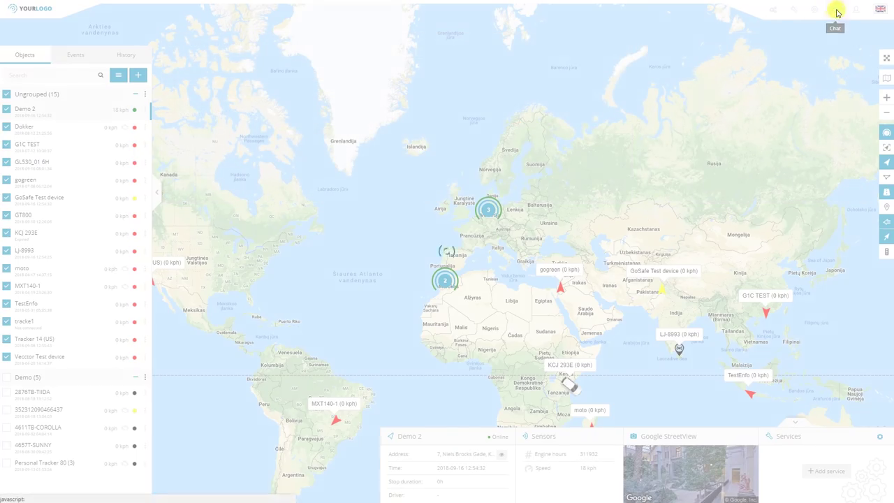
Step: Open the platform's chat, and switch to the GPSWOX website to open the Mobile Phone Tracker app page
click(836, 12)
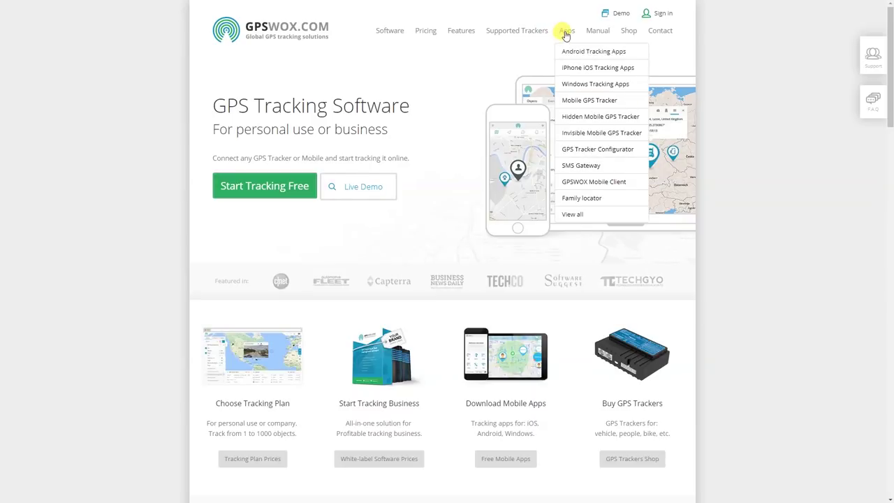
click(566, 35)
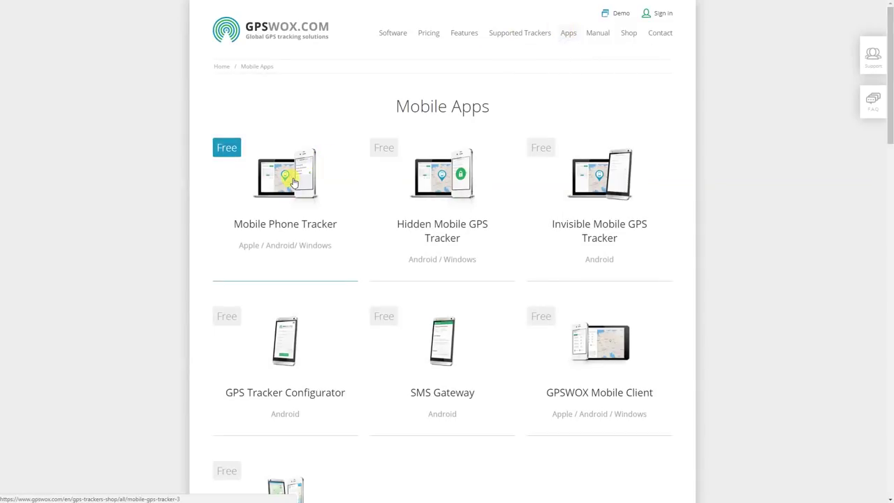
click(294, 180)
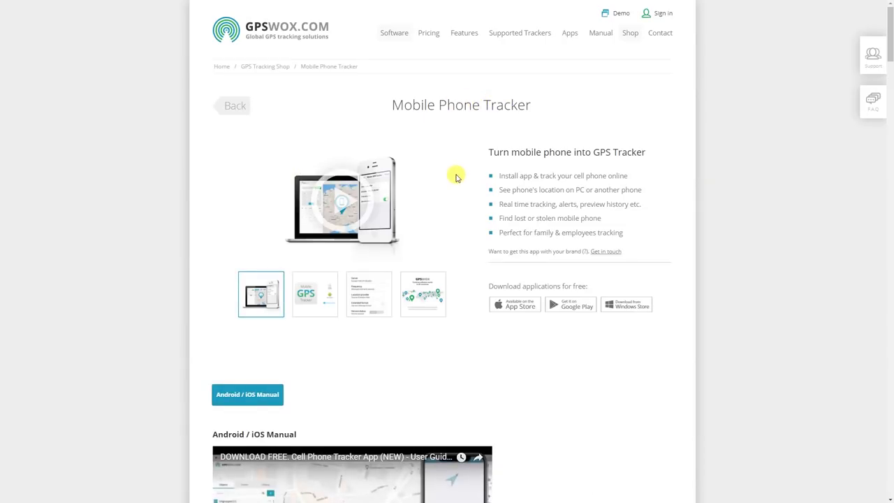
Step: Examine the Android / iOS manual's instructions on adding the phone as a device, using tasks, chatting and changing the tracking frequency
scroll(581, 295, down, 4)
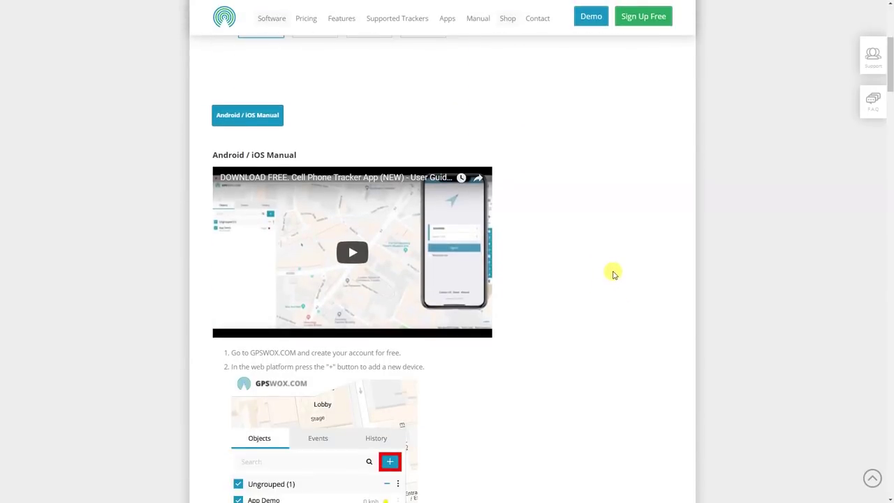
scroll(612, 261, down, 2)
scroll(613, 261, up, 1)
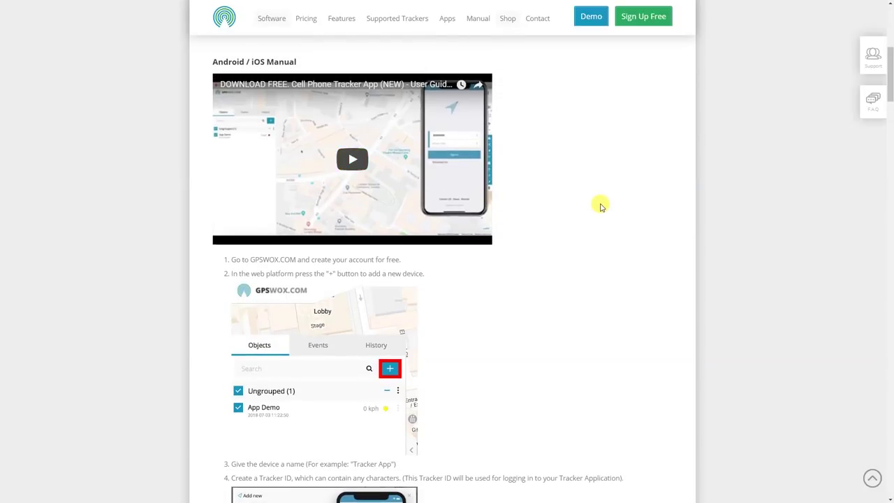
scroll(602, 206, down, 1)
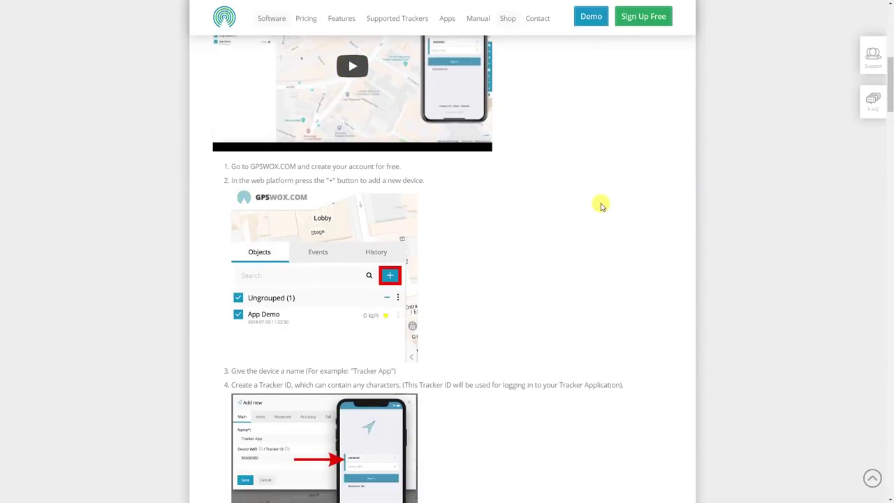
scroll(577, 230, down, 4)
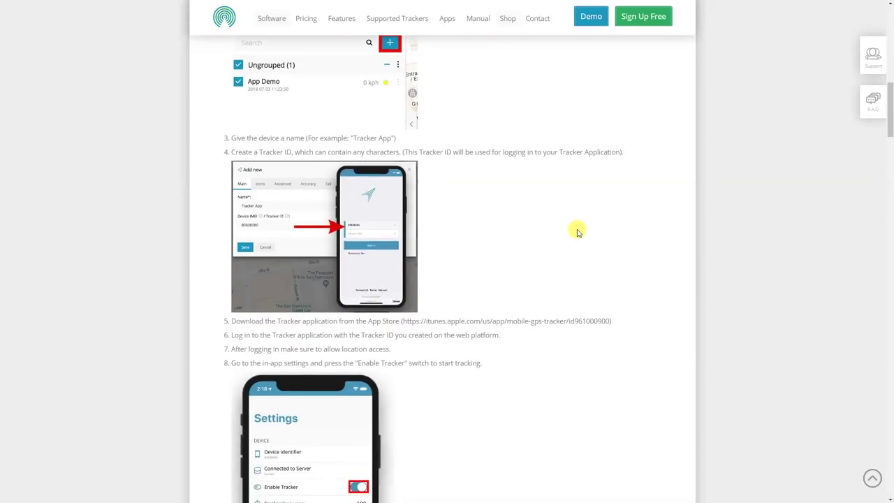
scroll(576, 230, down, 6)
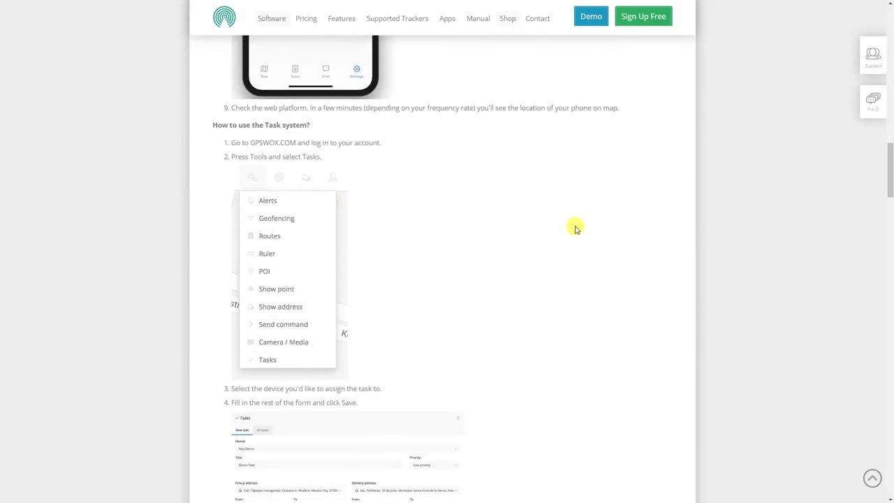
scroll(577, 230, down, 10)
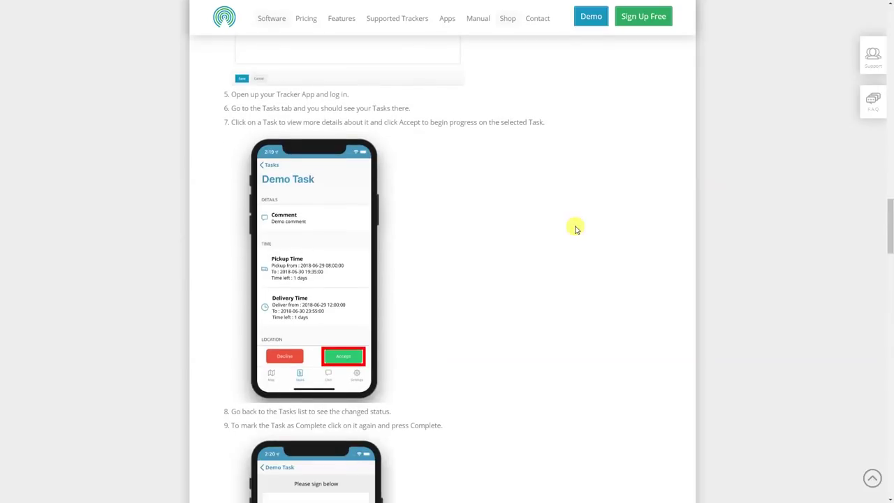
scroll(316, 142, up, 1)
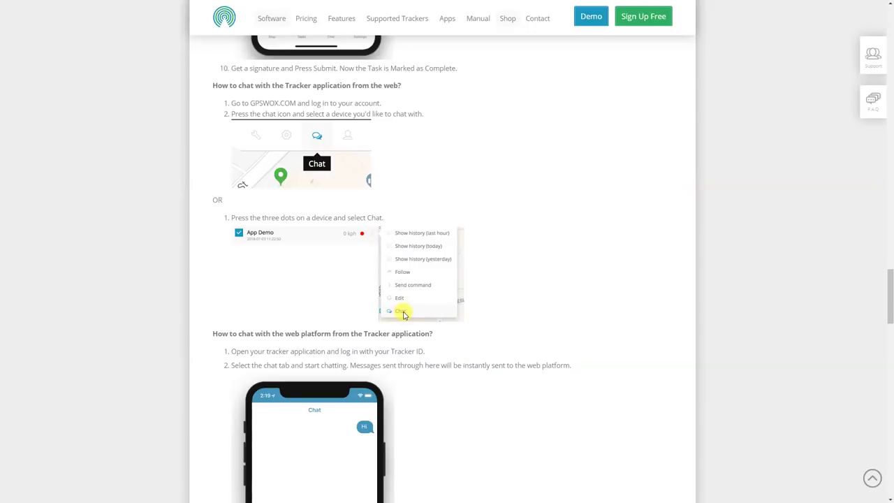
scroll(562, 262, down, 3)
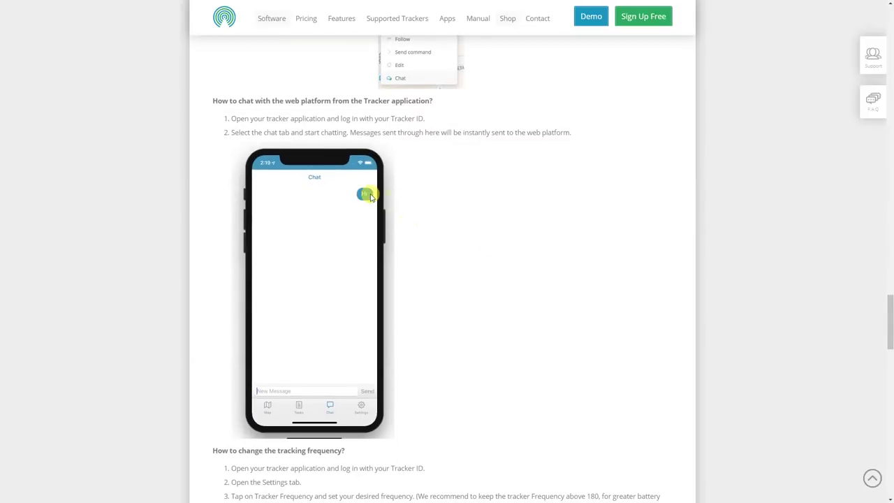
scroll(536, 263, down, 2)
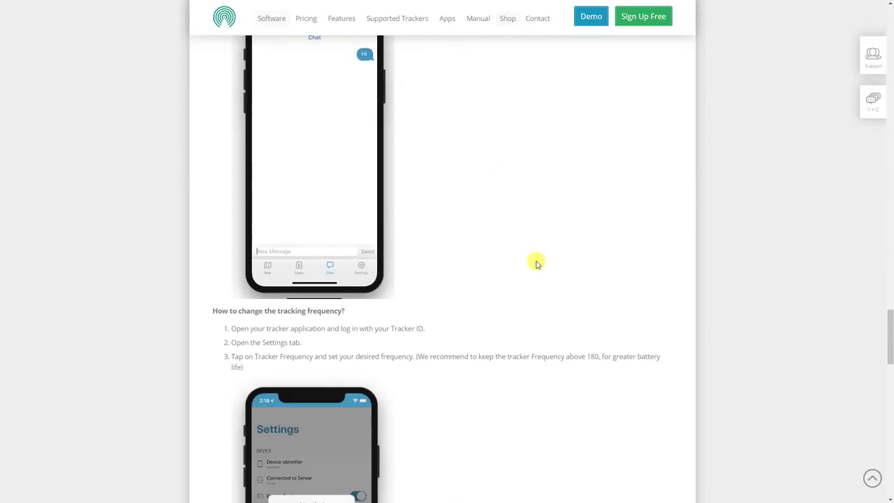
Step: Return from the manual to the tracking platform, close the chat and open the Setup dialog
scroll(538, 261, up, 2)
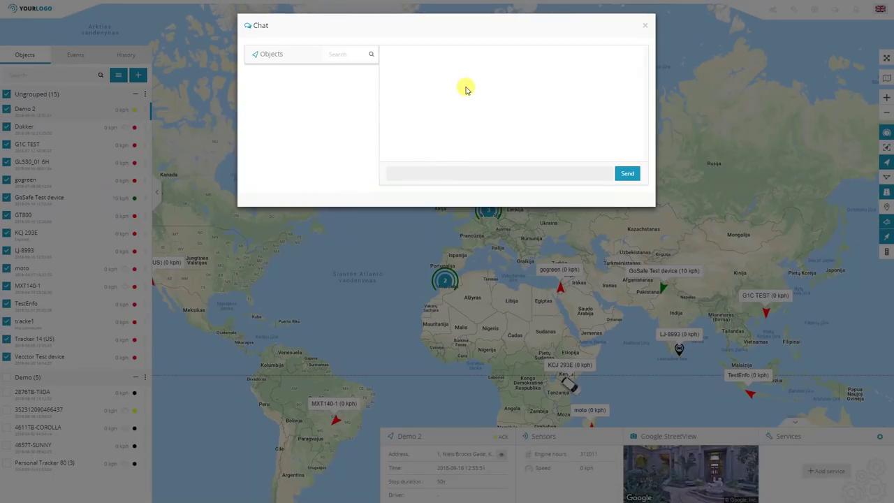
click(644, 25)
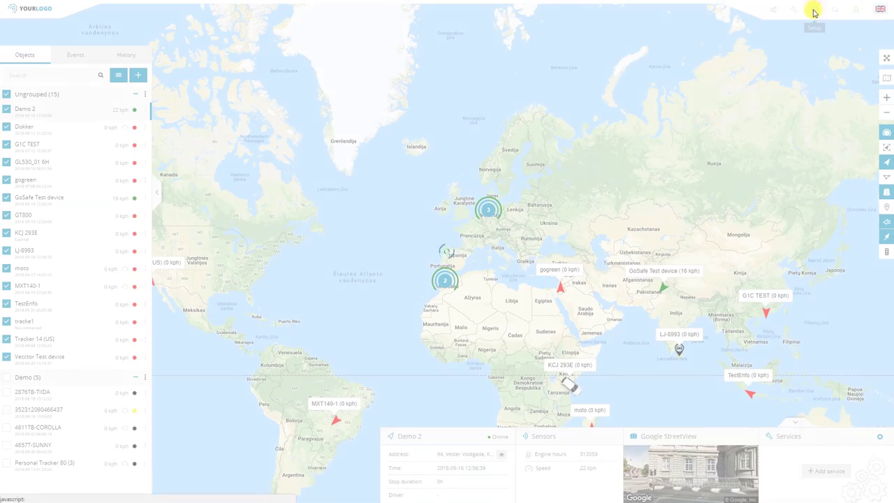
click(813, 11)
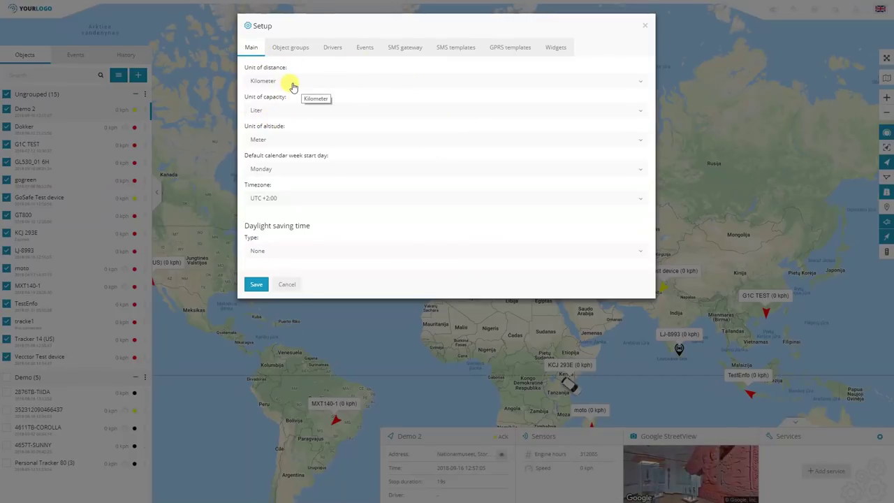
Step: Review the available options for the units of distance, capacity and altitude in the main setup
click(293, 87)
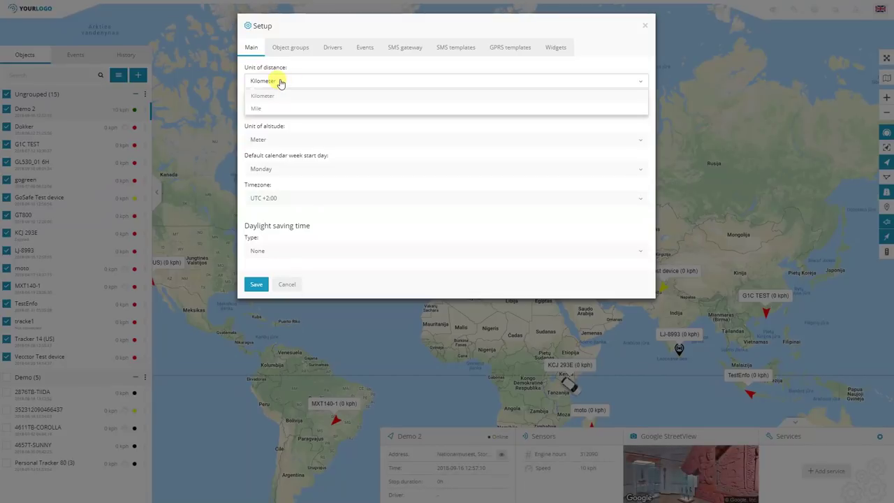
click(280, 83)
click(280, 83)
click(280, 82)
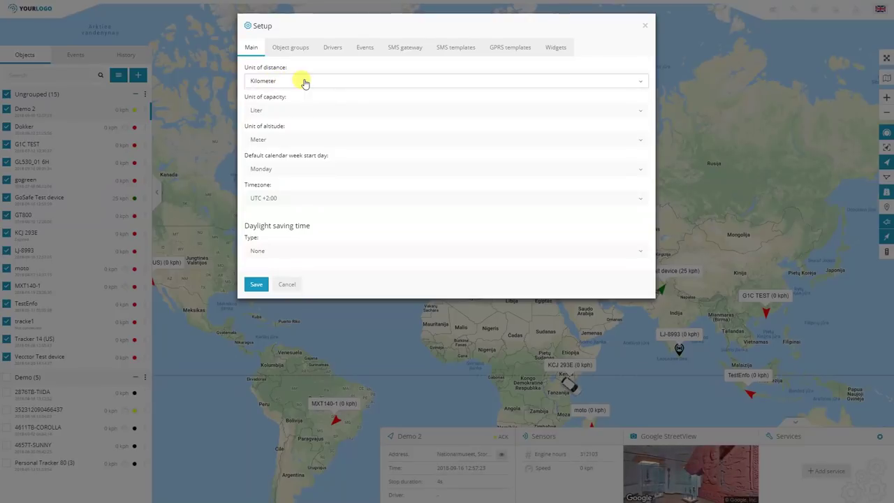
click(293, 111)
click(293, 112)
click(289, 141)
click(289, 142)
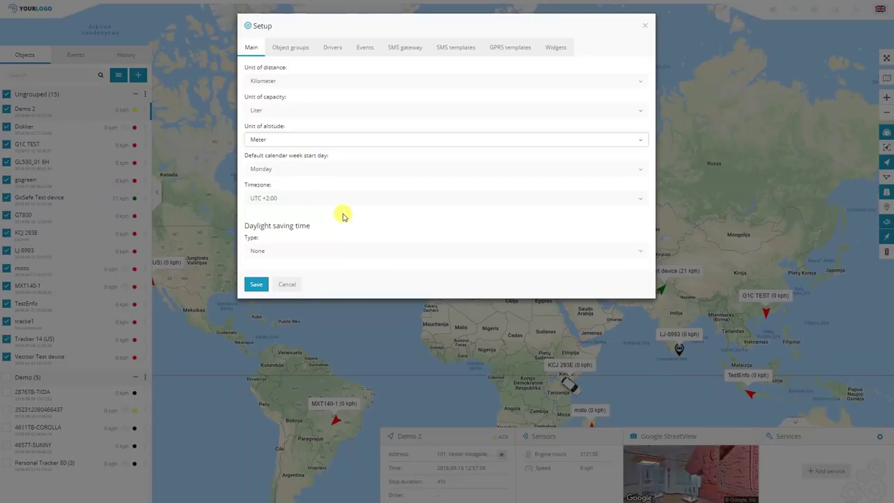
Step: Set the daylight saving time type to Automatic with Ireland as the country
click(309, 253)
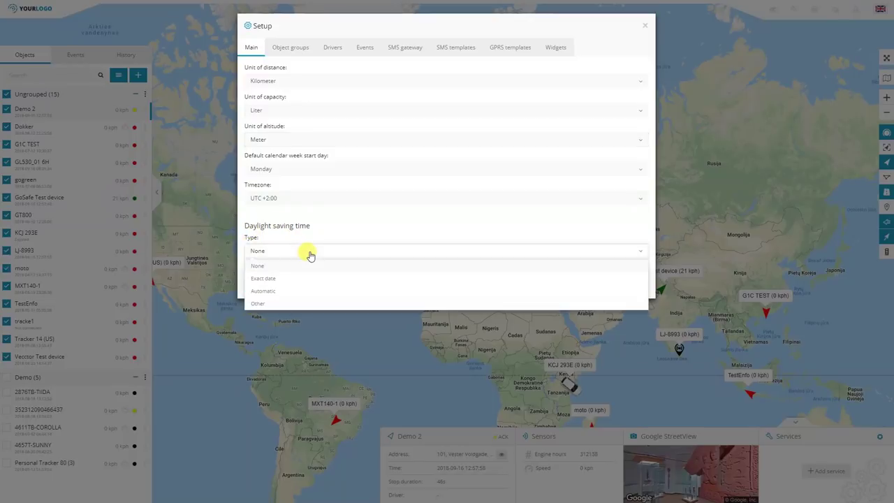
click(277, 292)
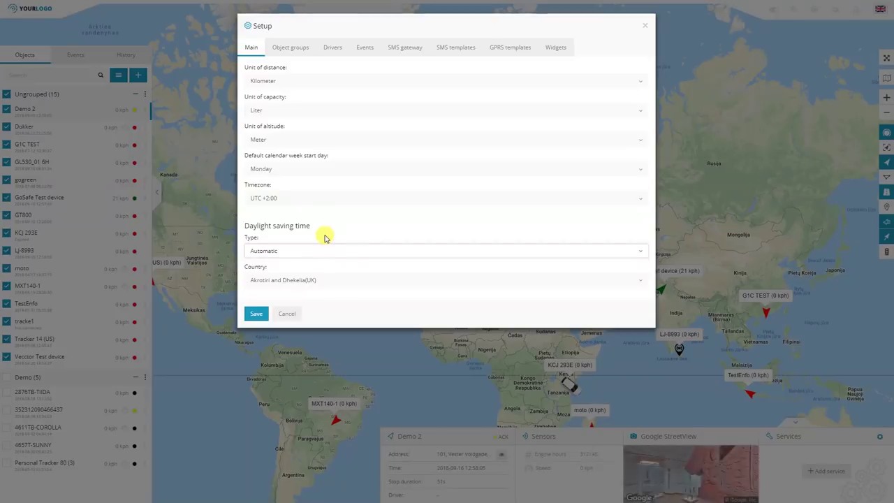
click(336, 282)
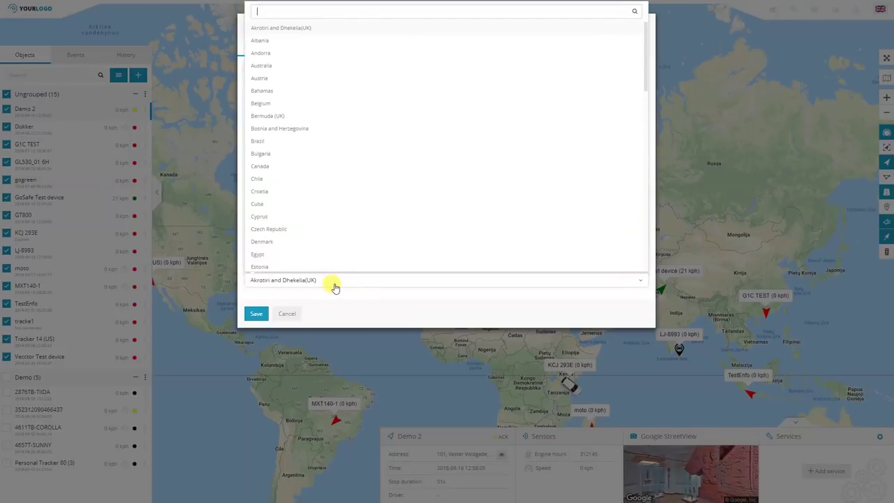
scroll(318, 189, down, 3)
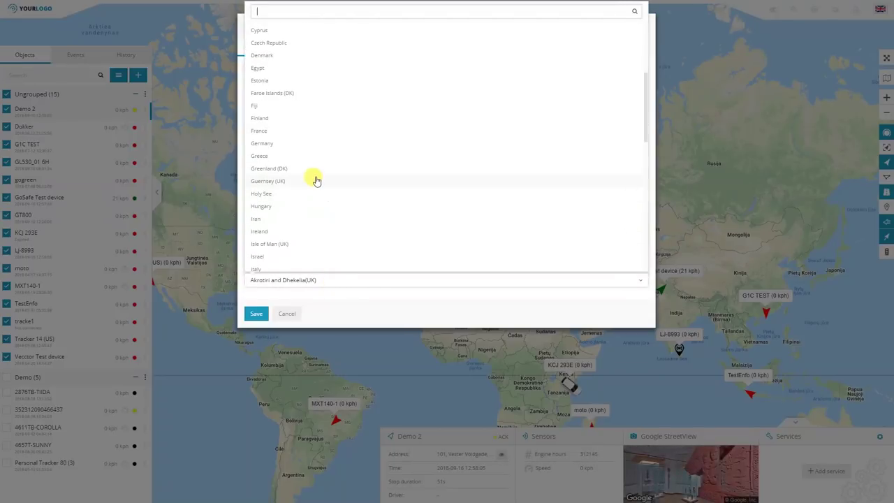
click(315, 233)
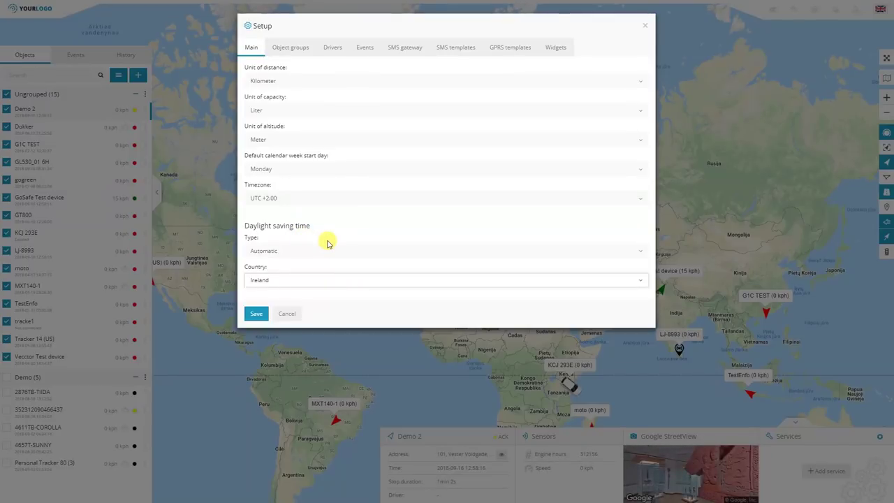
Step: Check the timezone setting and bring up the list of object groups in the setup
click(293, 202)
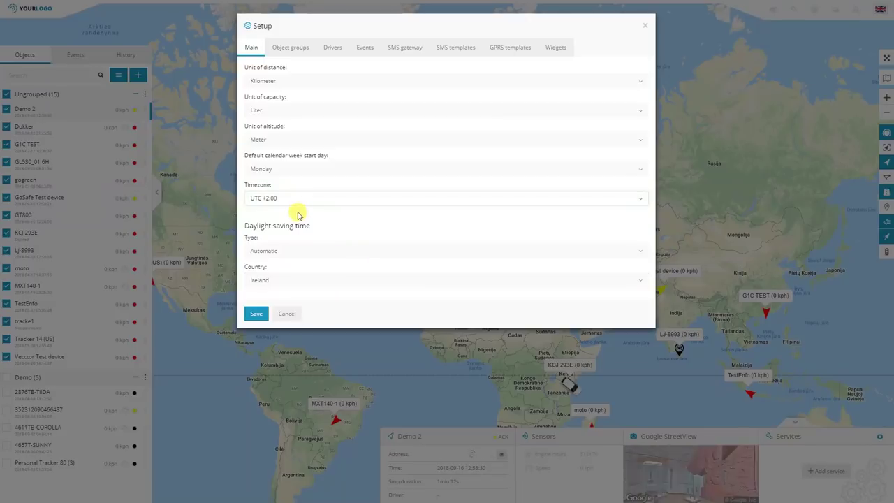
click(292, 55)
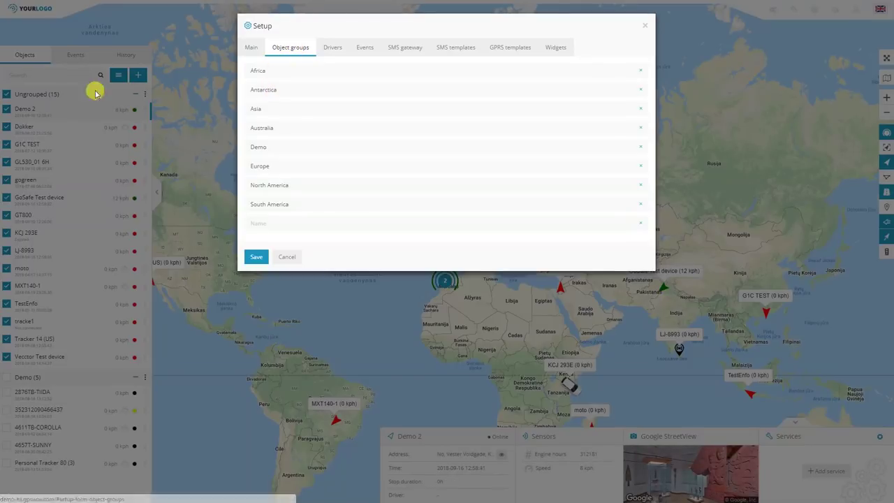
Step: Look at the driver settings and the fields of the new-driver form, including its device selection, and cancel without adding a driver
click(331, 48)
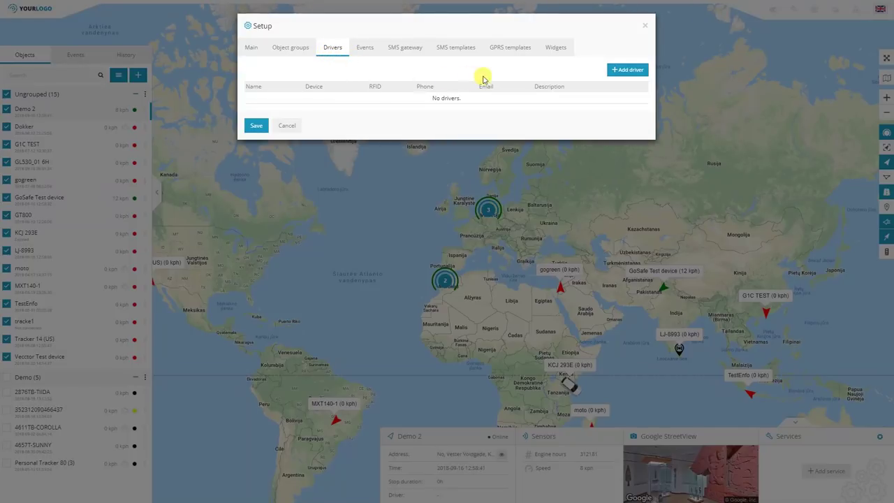
click(629, 71)
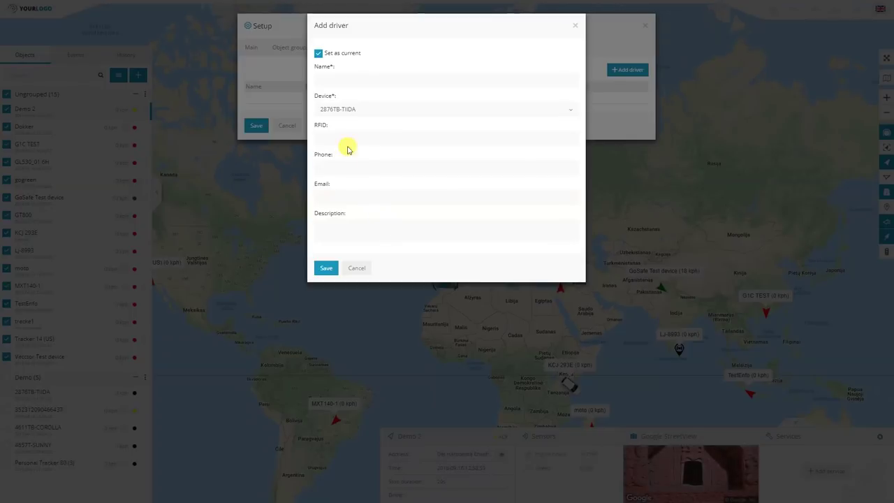
click(343, 110)
click(344, 110)
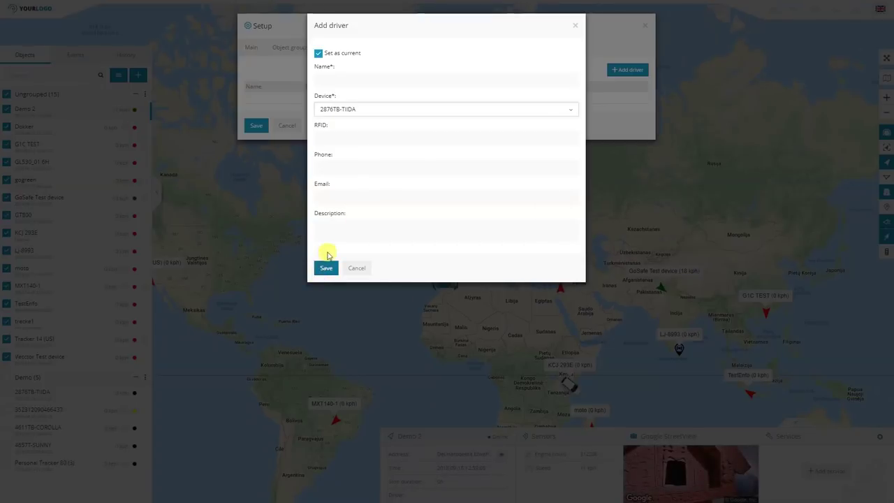
click(353, 270)
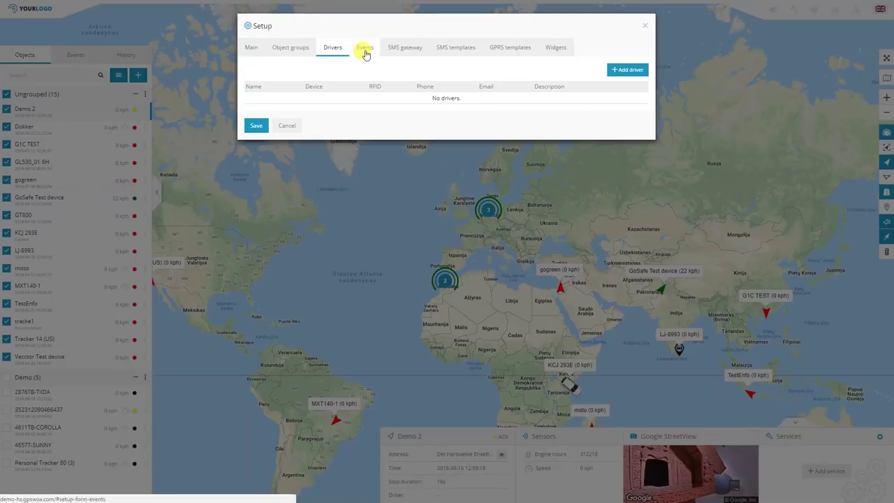
Step: Review the SMS gateway, SMS template, GPRS template and widget settings, and save the setup
click(403, 50)
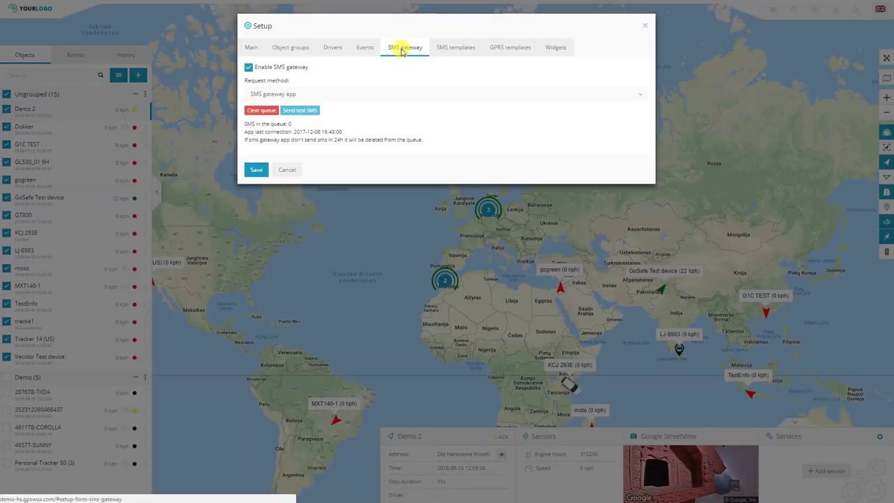
click(455, 52)
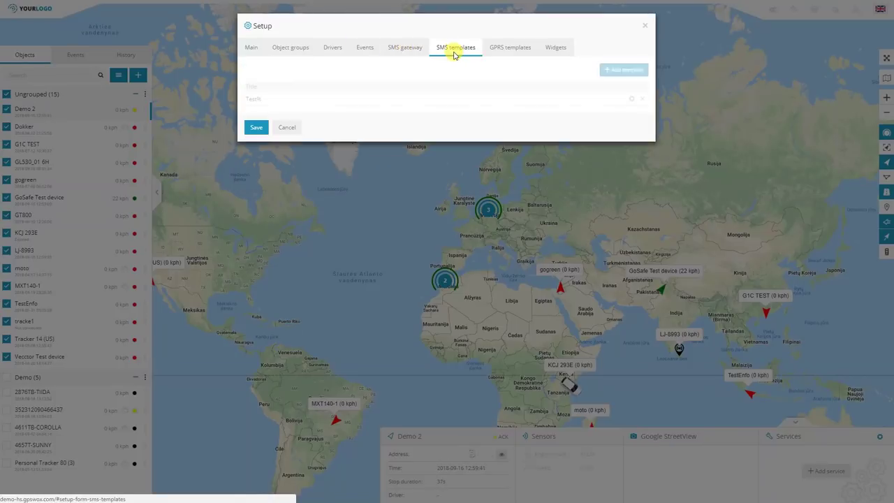
click(495, 51)
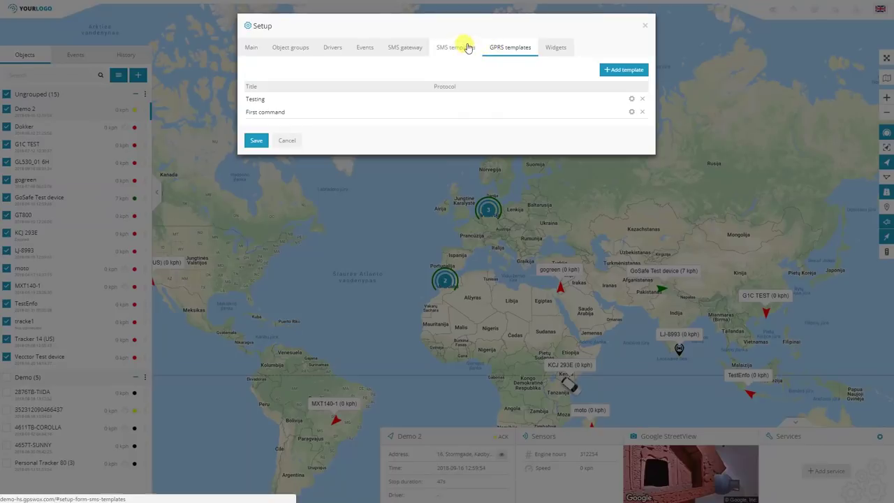
click(555, 49)
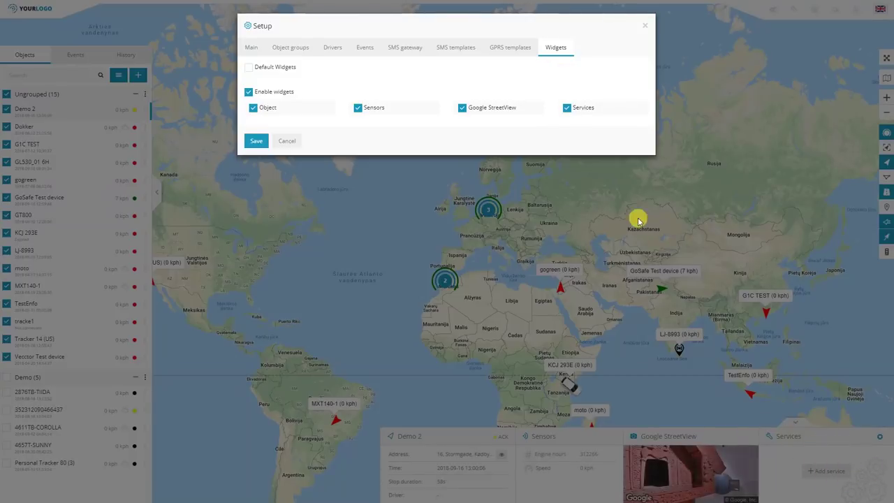
click(256, 140)
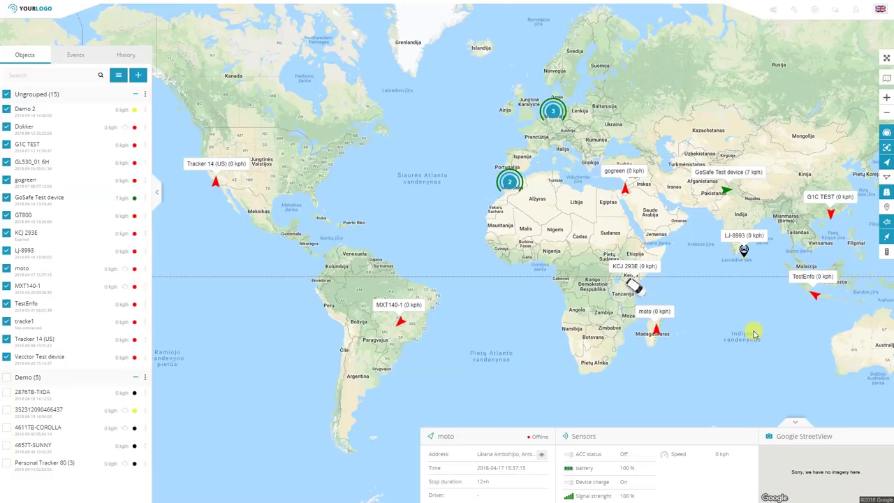
Step: Centre the map on the Demo 2 object and open the custom event settings in the setup
click(49, 113)
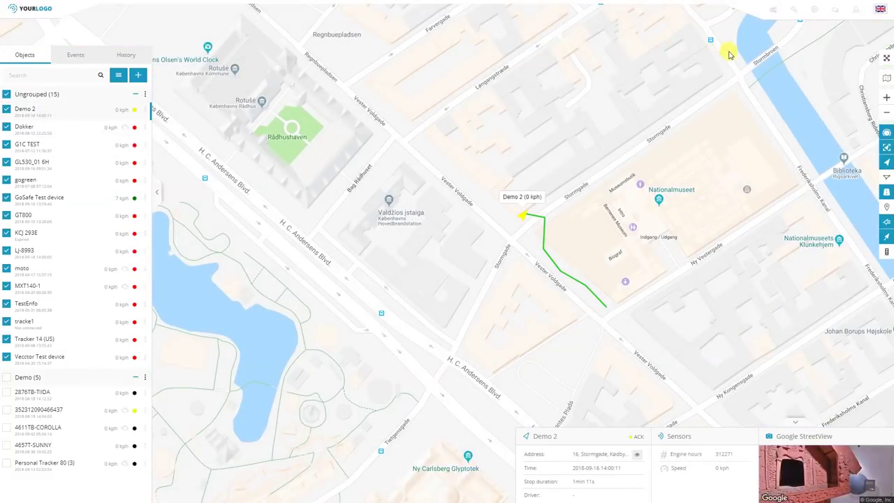
click(810, 11)
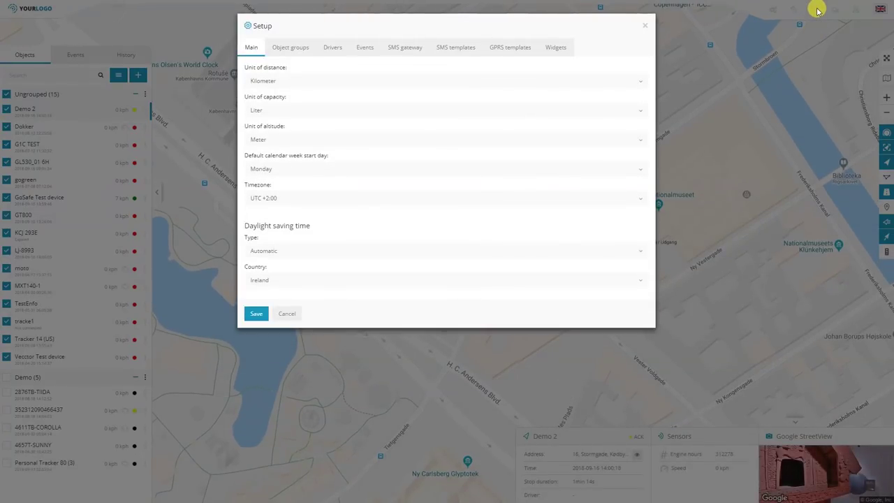
click(364, 46)
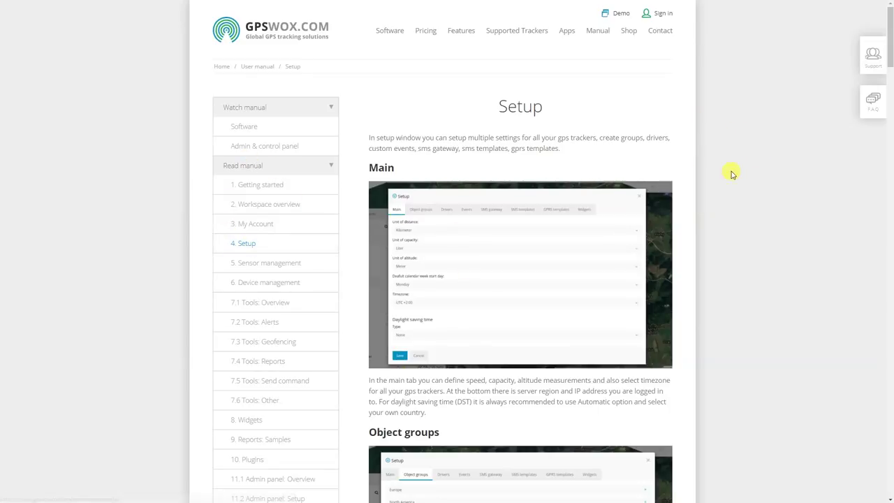
Step: Read the Events section of the GPSWOX manual's Setup page, covering device protocols, the data flow schema, parameters and example events
scroll(730, 206, down, 3)
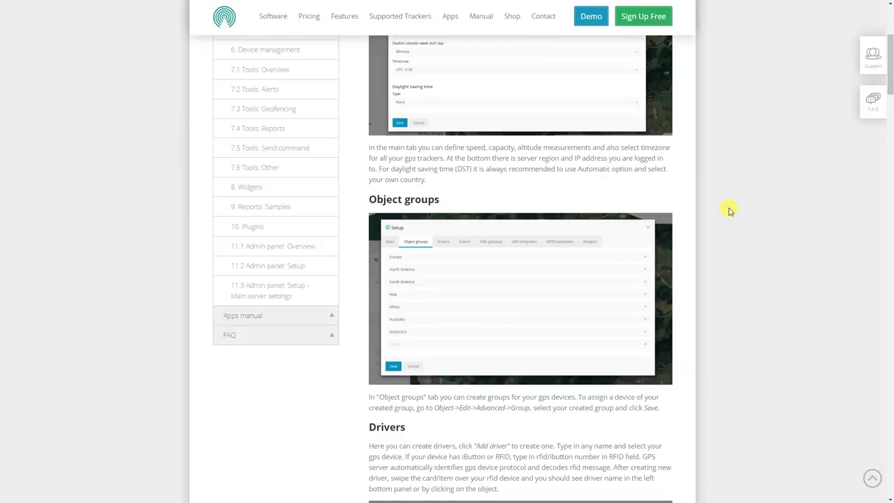
scroll(730, 208, up, 3)
scroll(733, 211, down, 10)
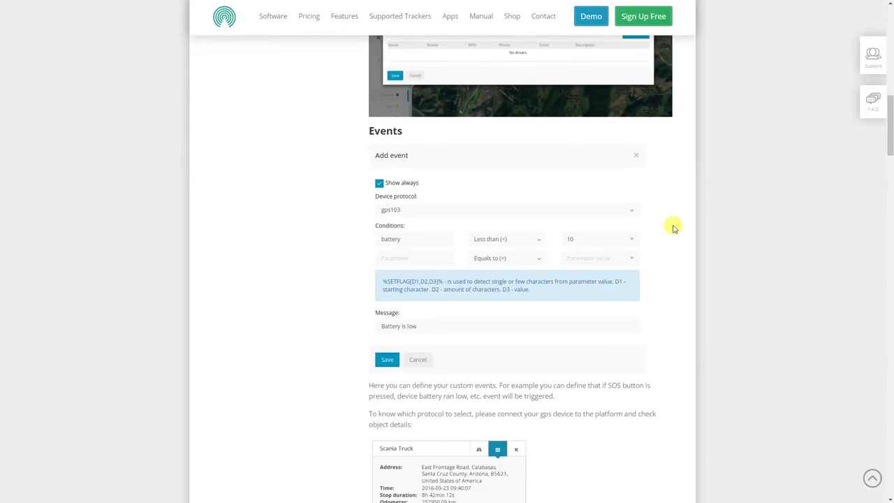
scroll(731, 262, down, 1)
scroll(731, 267, down, 2)
scroll(650, 279, up, 1)
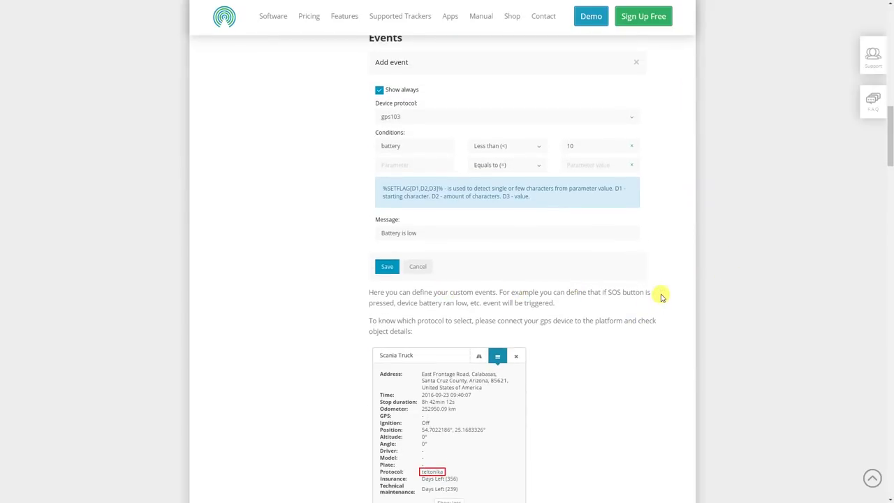
scroll(663, 297, up, 1)
scroll(696, 289, down, 7)
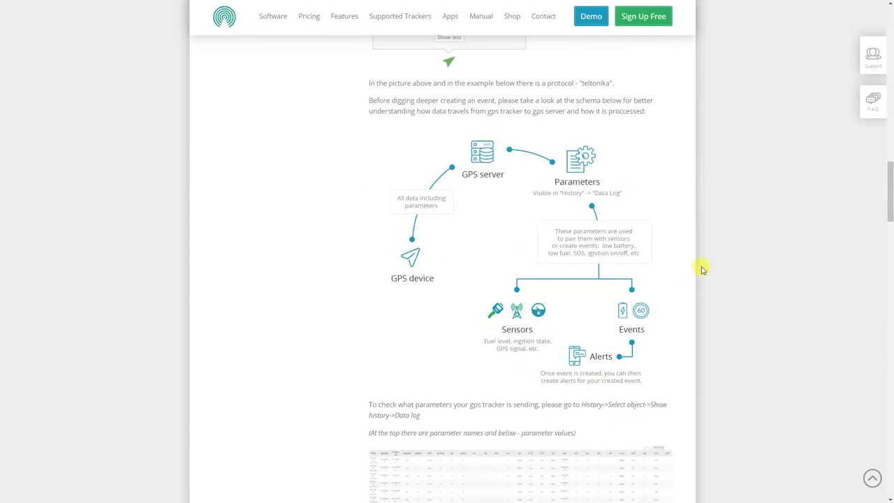
scroll(703, 266, down, 3)
scroll(706, 272, down, 5)
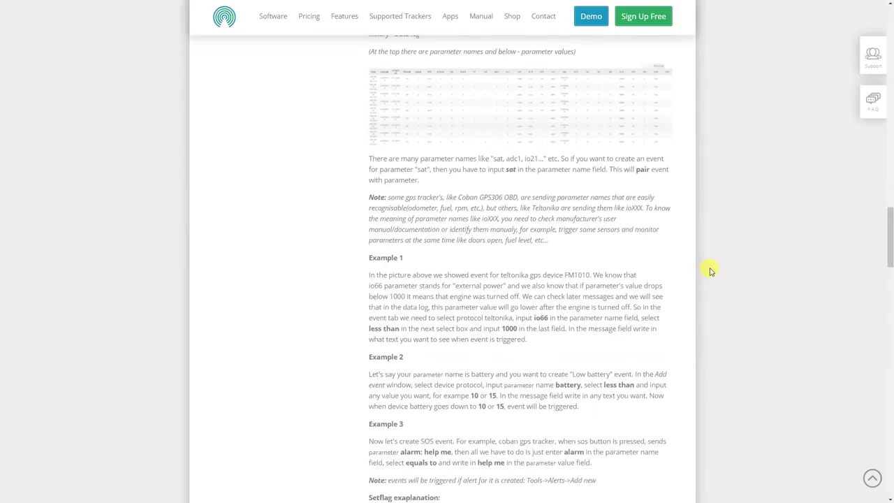
scroll(712, 270, up, 7)
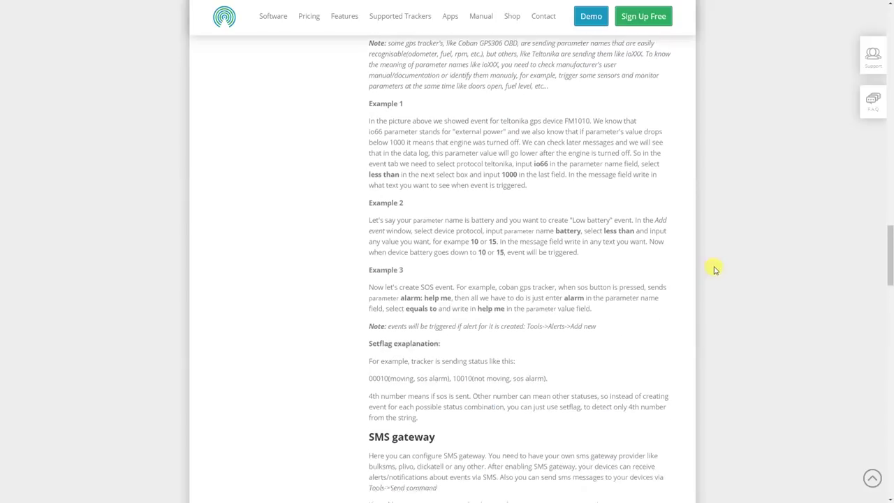
scroll(718, 271, up, 1)
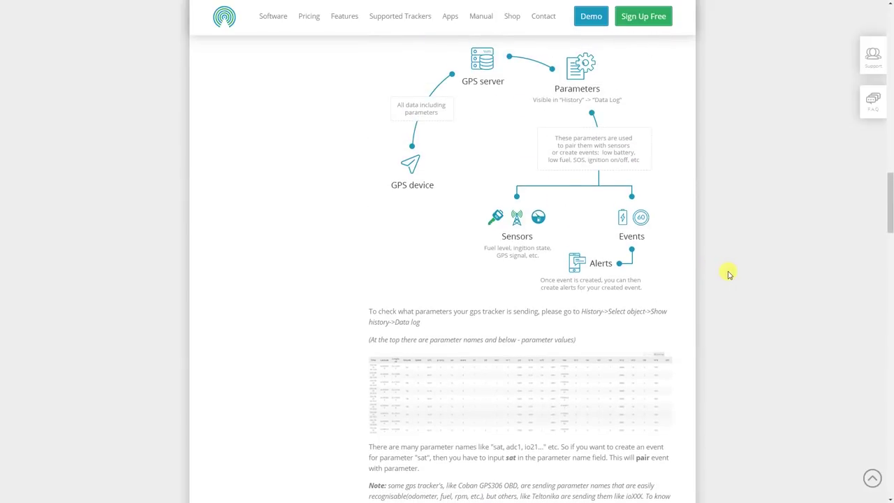
scroll(728, 275, up, 1)
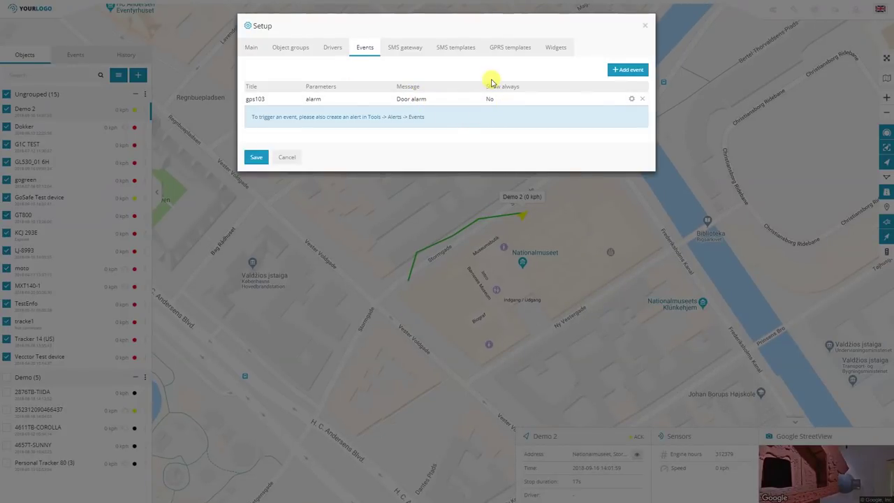
Step: Start a new custom event and set its device protocol to 6027 / teltonika
click(627, 71)
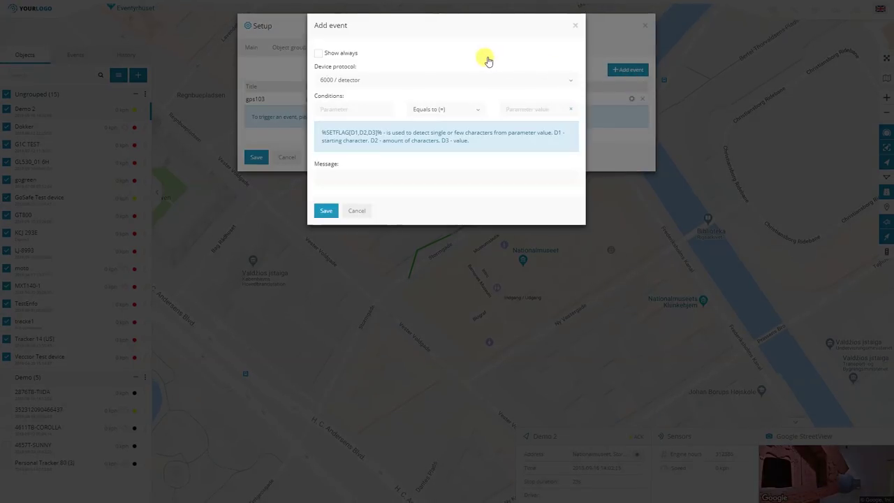
click(372, 81)
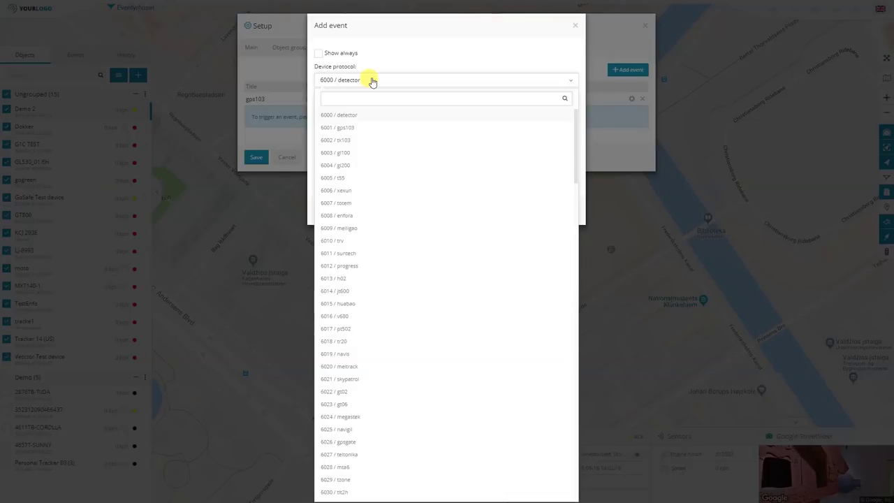
text(telto)
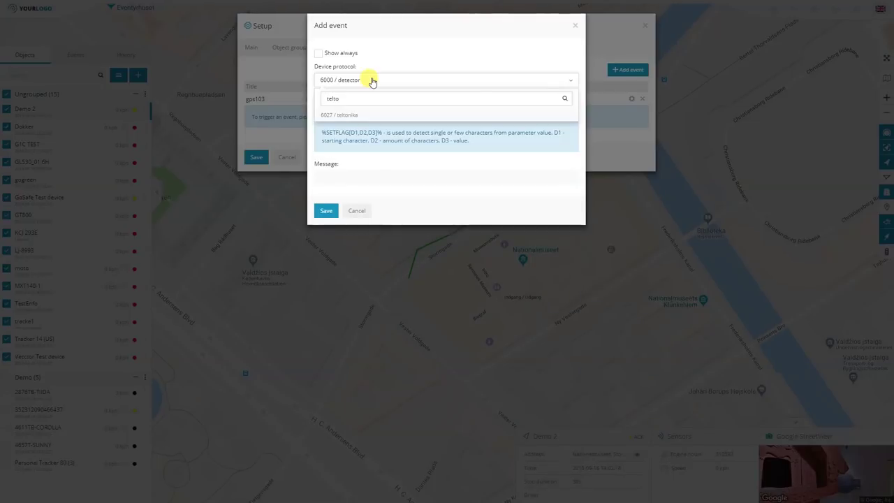
click(371, 114)
Step: Set the event's first condition to the parameter battery, Less than (<), with the value 3
click(359, 109)
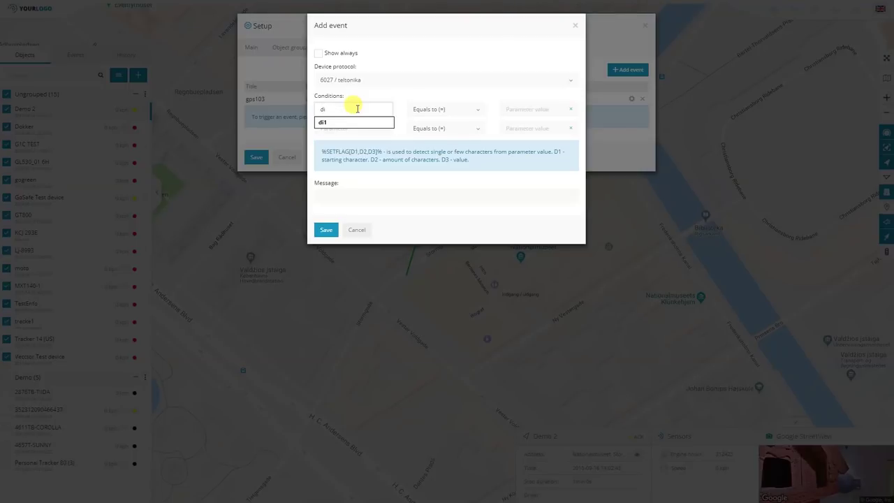
key(BackSpace)
key(BackSpace)
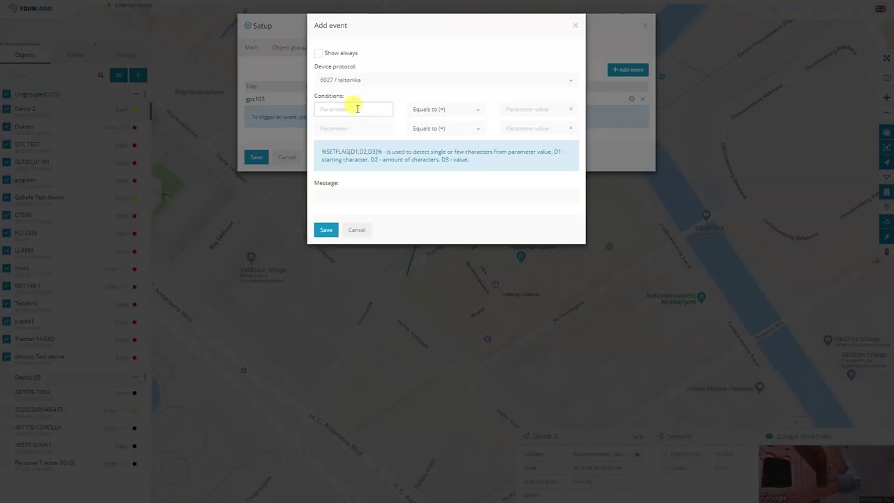
text(battery)
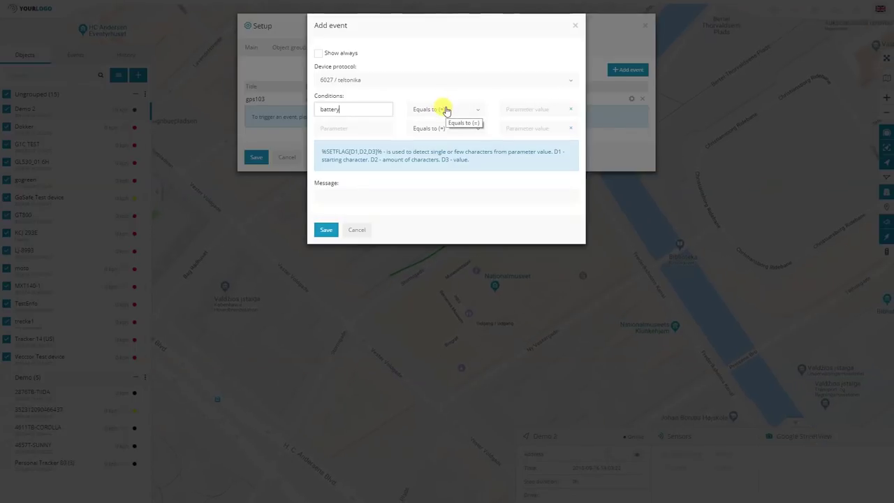
click(455, 112)
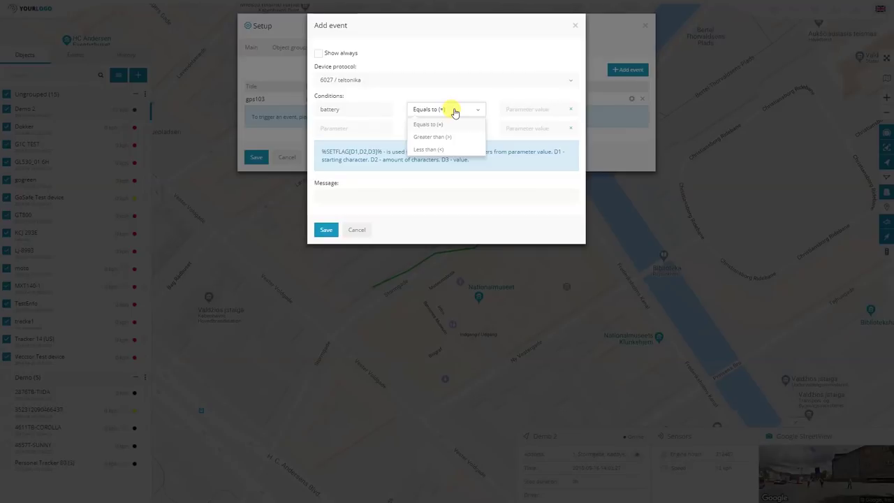
click(446, 153)
click(530, 109)
text(3)
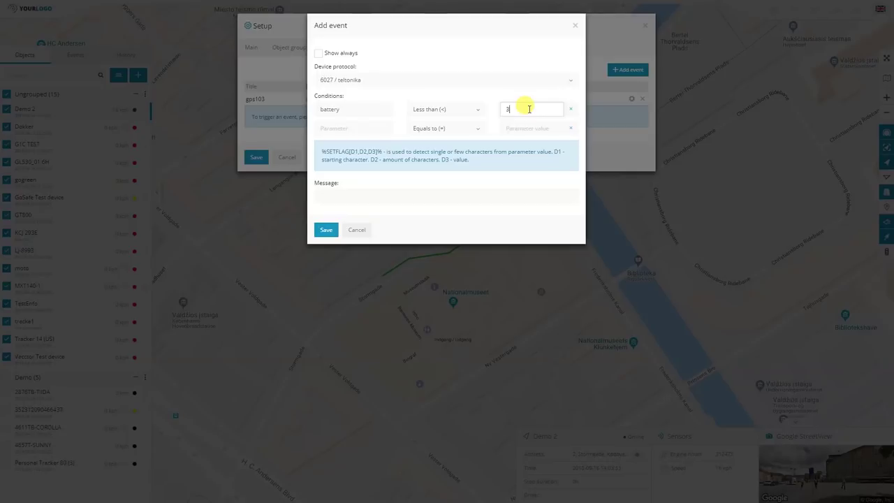
click(512, 98)
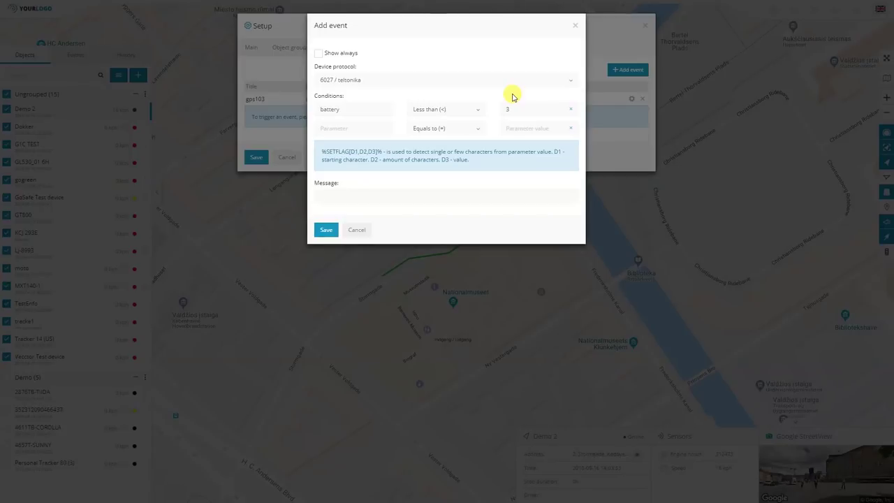
Step: Give the event the message "Low battery", then save the event and the setup
click(350, 195)
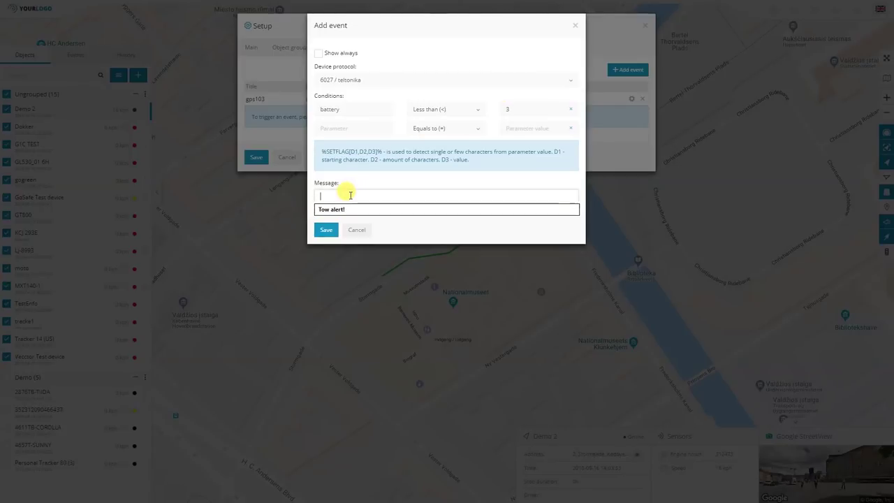
text(Low battery)
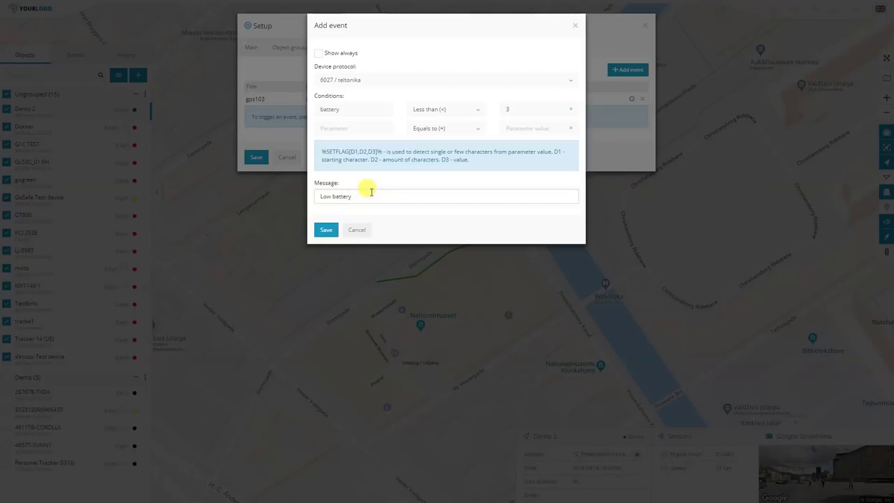
click(326, 229)
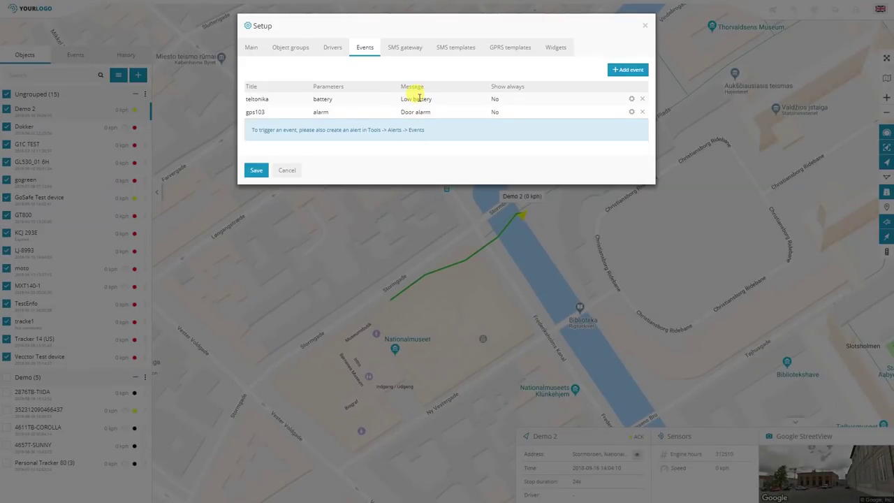
click(257, 171)
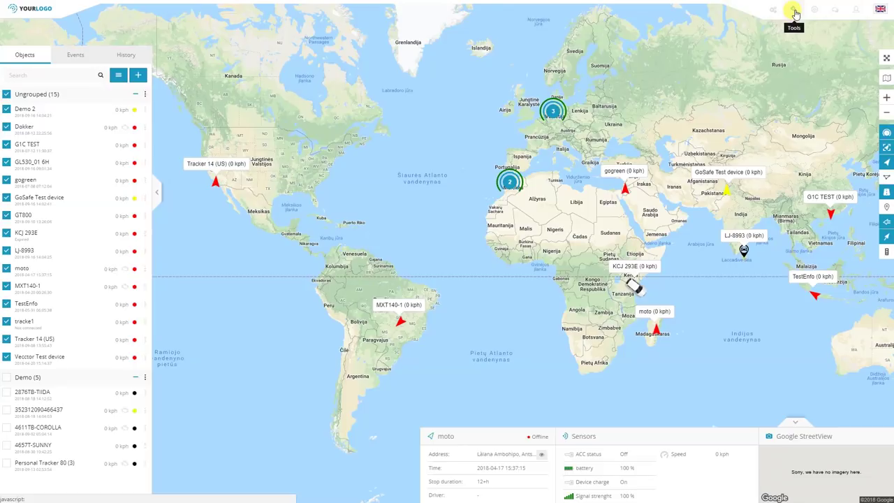
Step: Start a new alert and set its type to Custom events
click(794, 13)
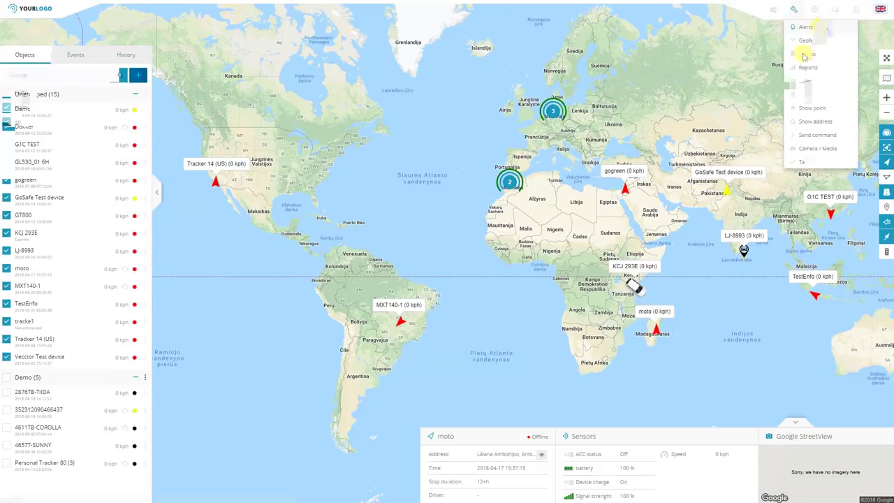
click(821, 40)
click(137, 76)
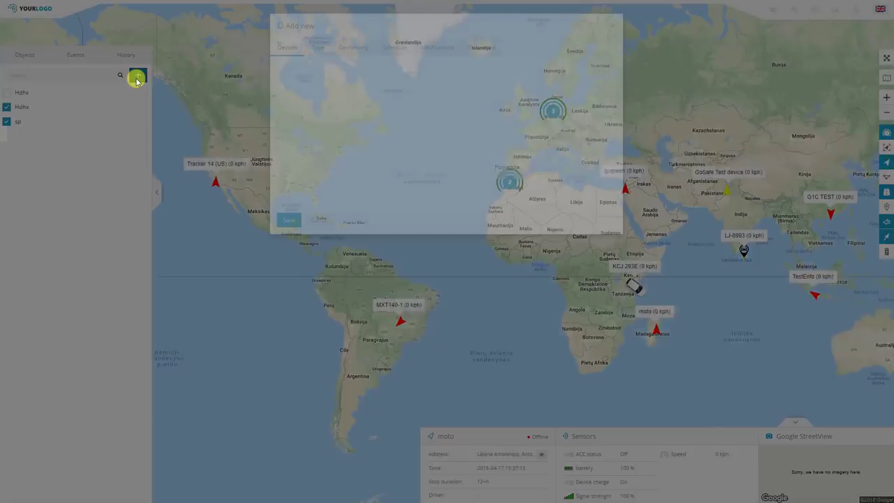
click(317, 49)
click(322, 82)
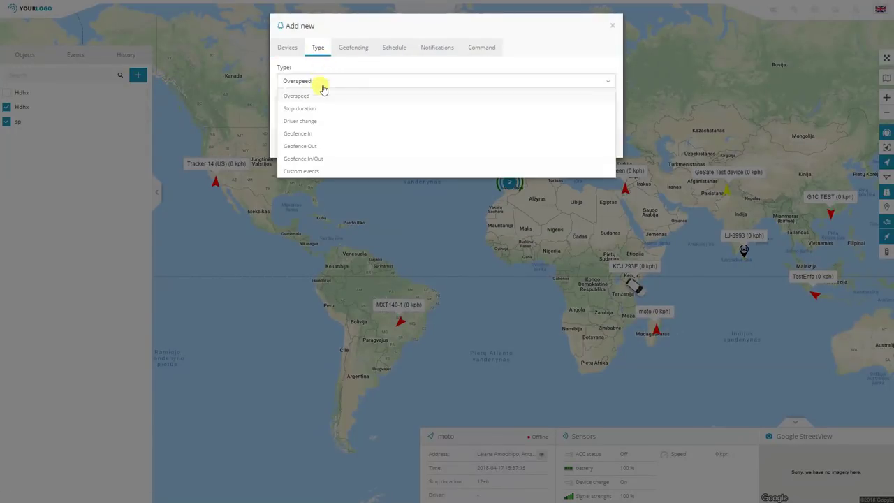
click(307, 172)
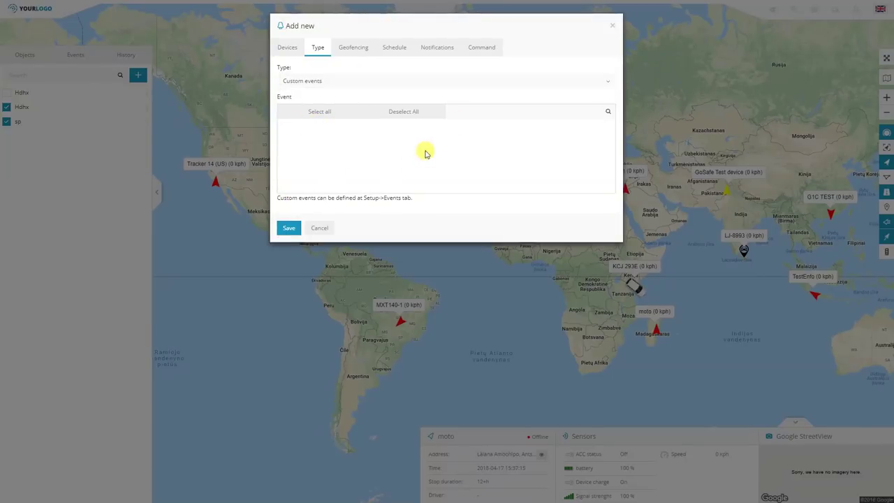
Step: Apply the Low battery (teltonika) event to device 2876TB-TIIDA, then discard the new alert after checking its notification options
click(292, 49)
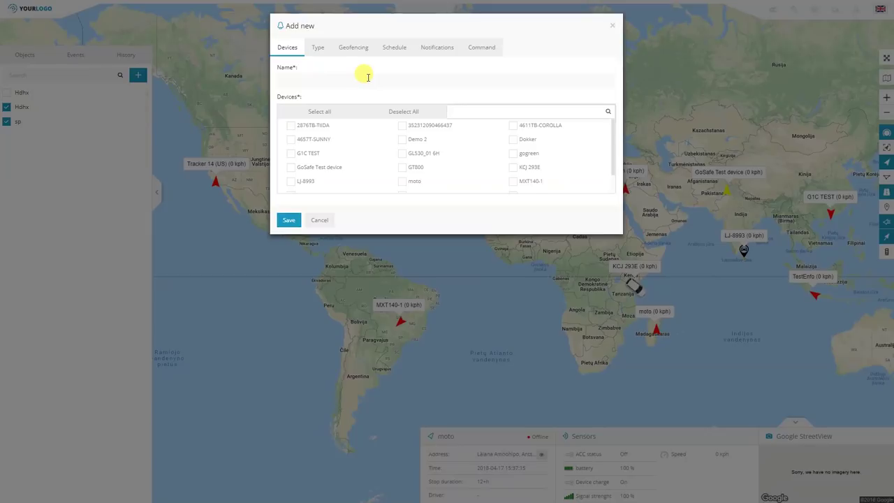
click(303, 128)
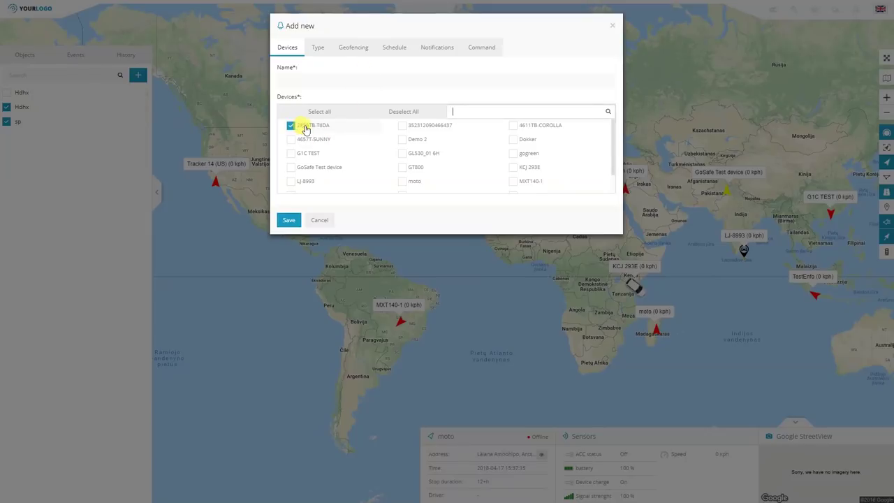
click(319, 49)
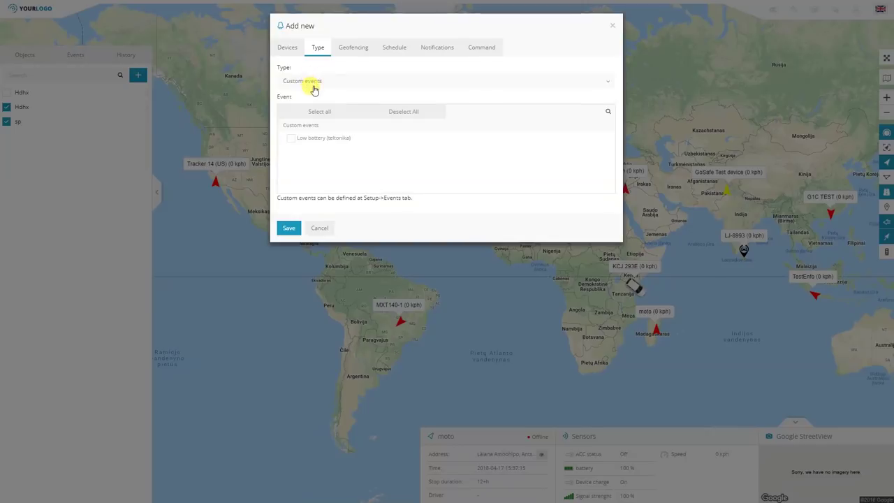
click(292, 143)
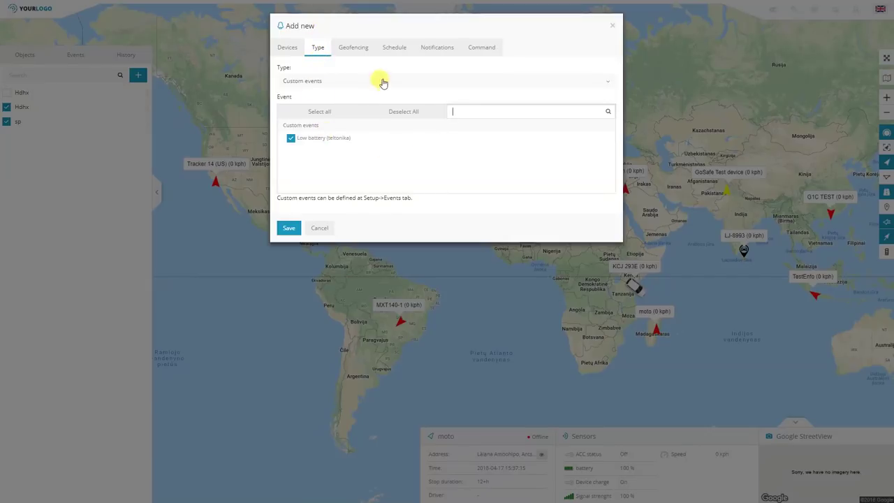
click(436, 50)
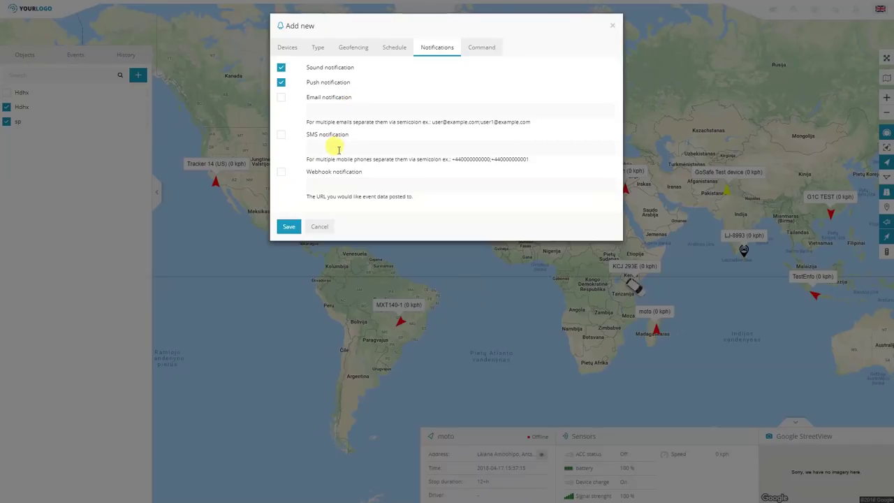
click(328, 231)
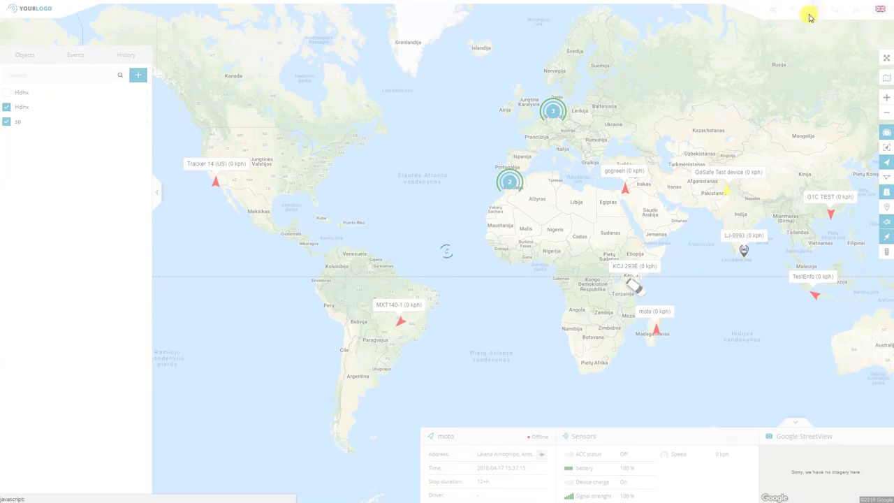
Step: Add another custom event in the setup and set its device protocol to 6027 / teltonika
click(810, 14)
click(365, 49)
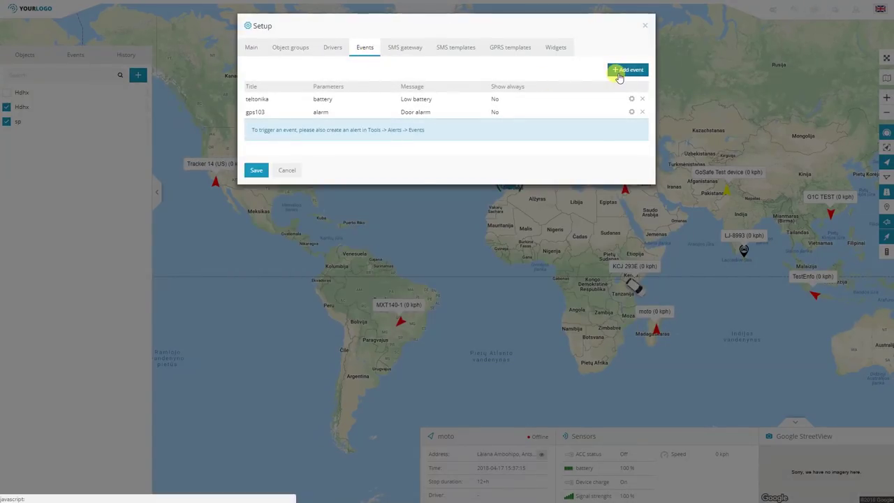
click(619, 73)
click(379, 81)
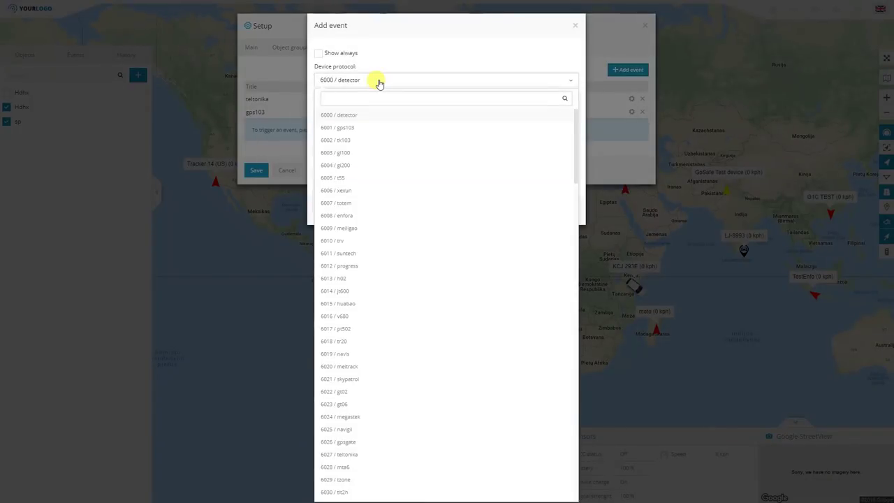
text(telt)
click(354, 114)
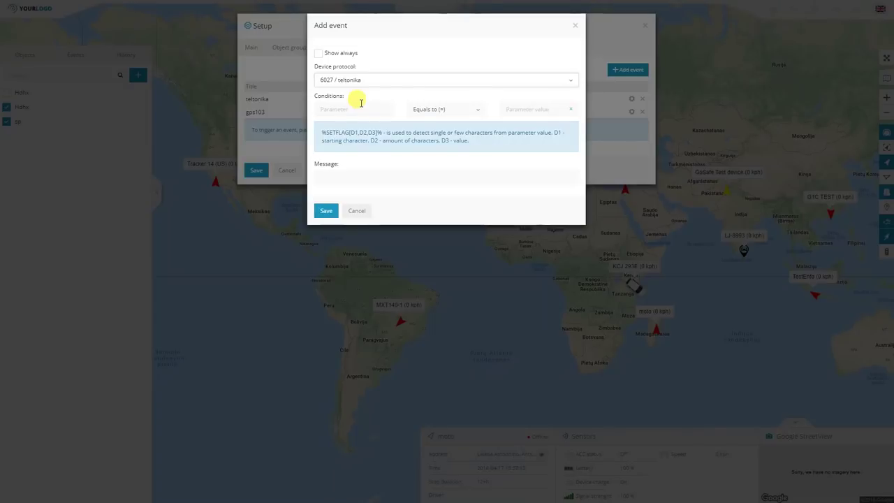
Step: Set the event's first condition to the parameter di1, Equals to (=), with the value 0
click(341, 108)
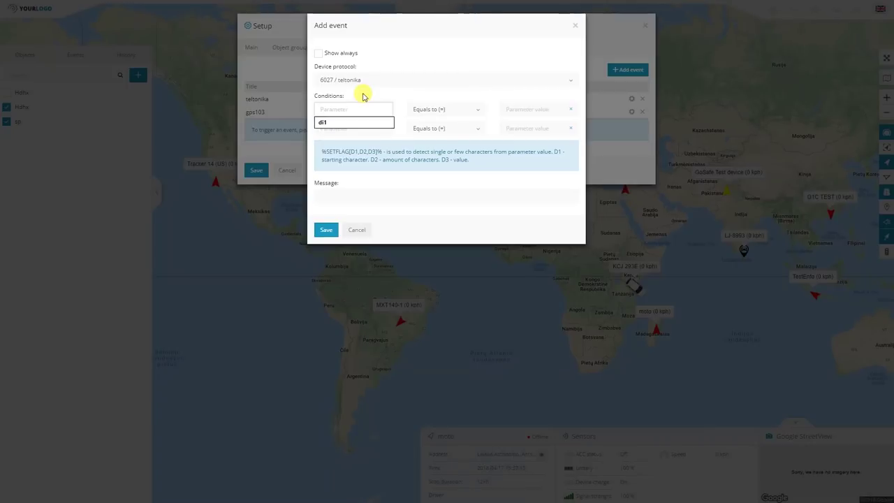
click(325, 123)
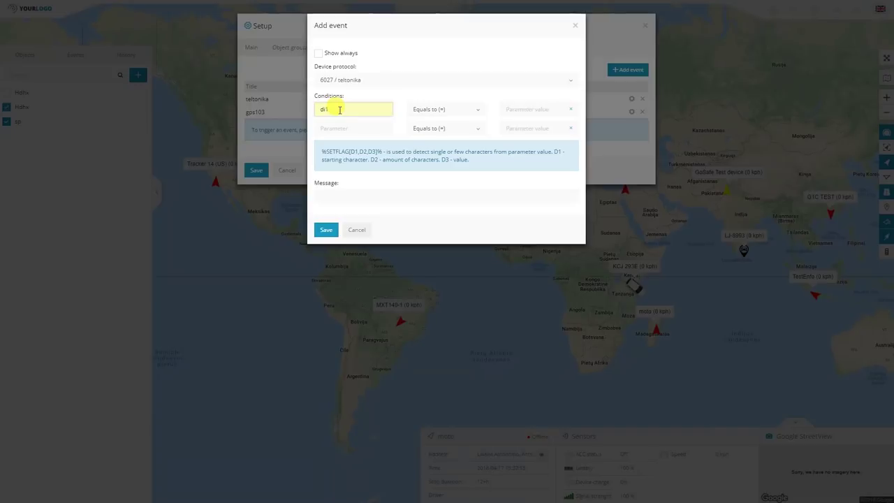
click(528, 110)
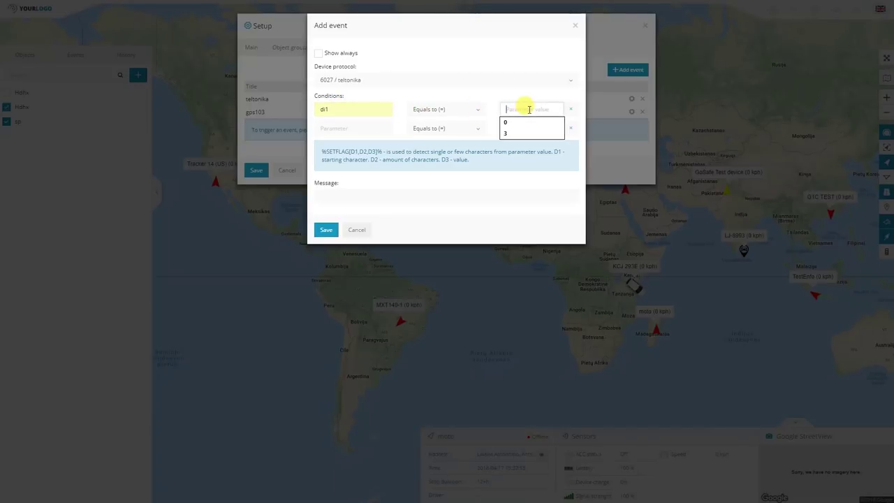
click(528, 110)
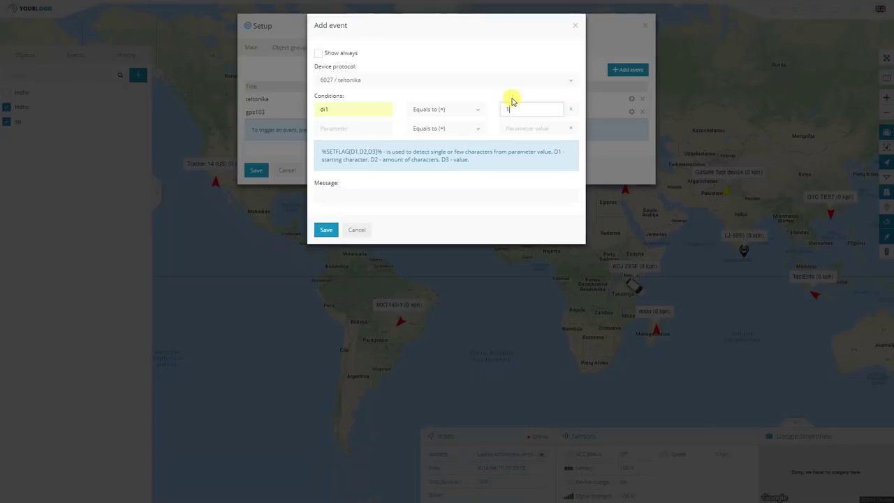
click(512, 103)
click(512, 102)
click(512, 103)
text(0)
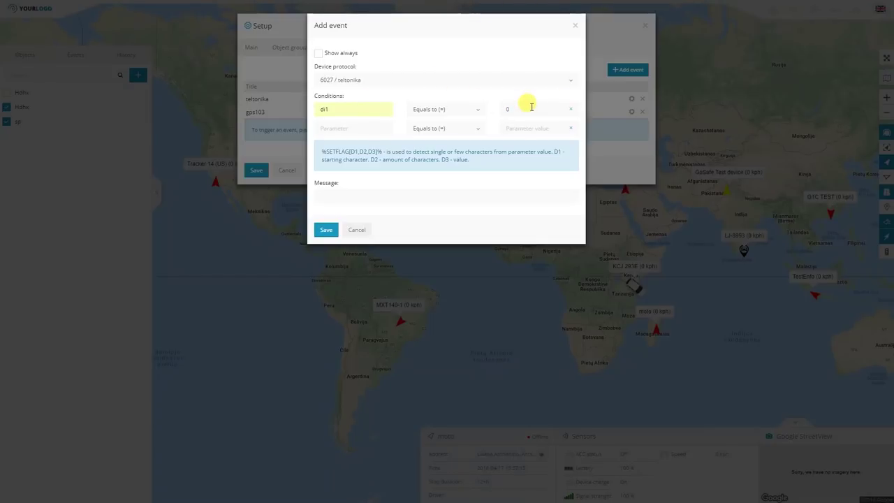
Step: Set the event's second condition to the parameter motion, Equals to (=), with the value true
click(349, 130)
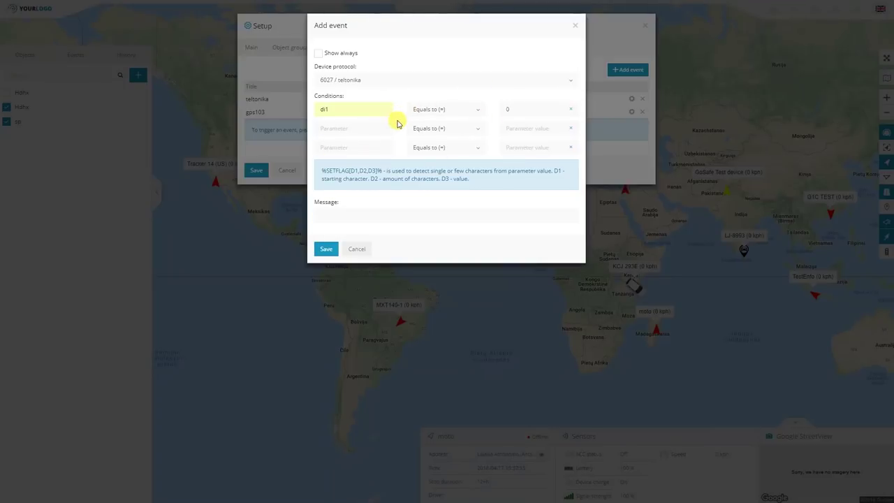
click(363, 128)
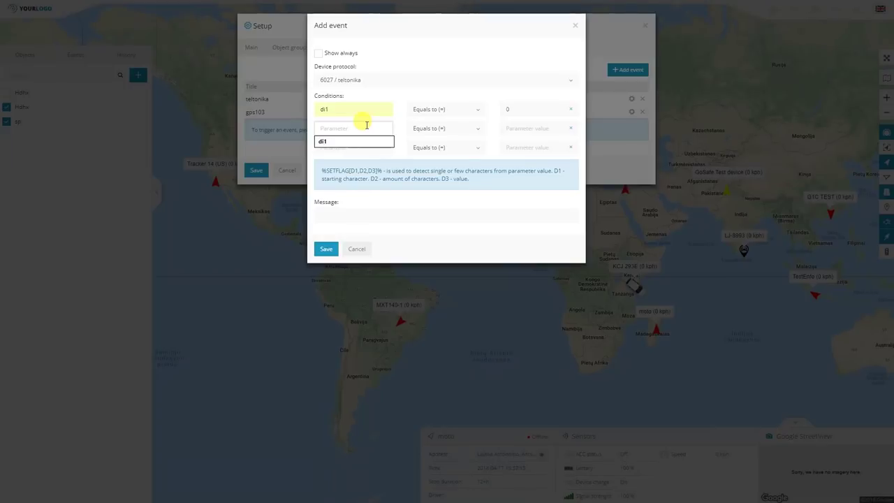
text(m)
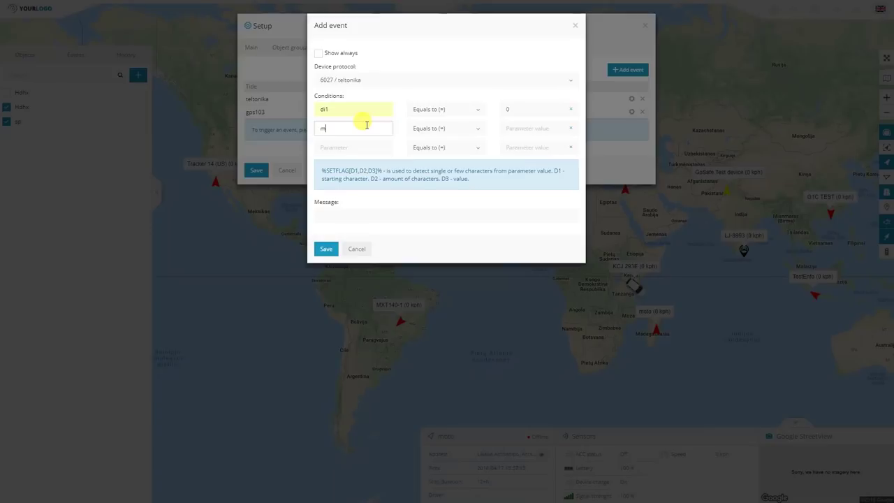
text(otion)
click(517, 127)
text(true)
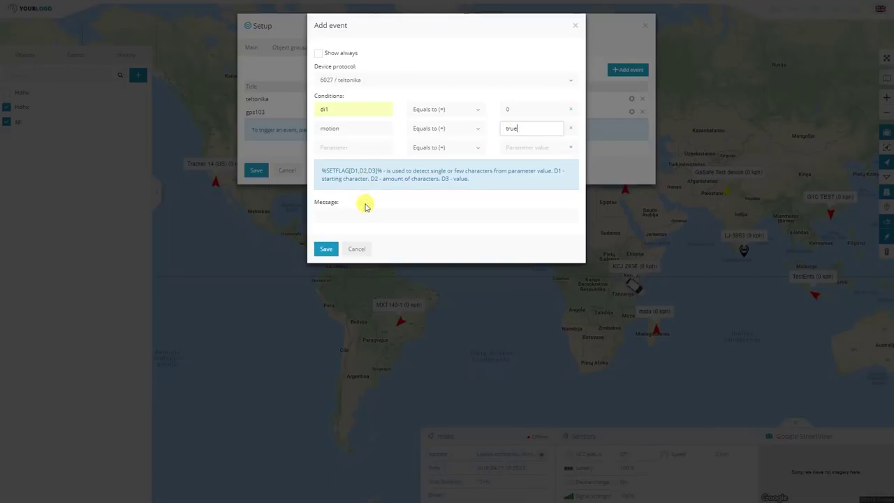
Step: Give the event the message "Tow alert!", then save the event and the setup
click(361, 215)
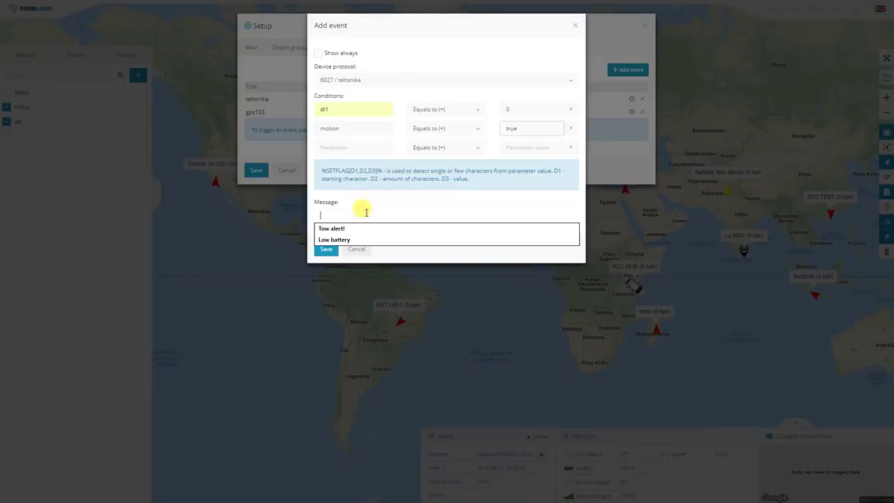
click(359, 229)
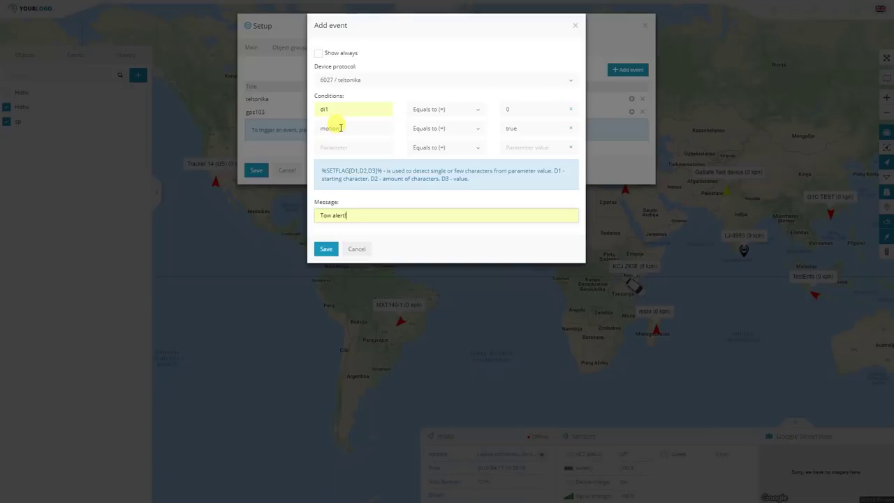
text(!)
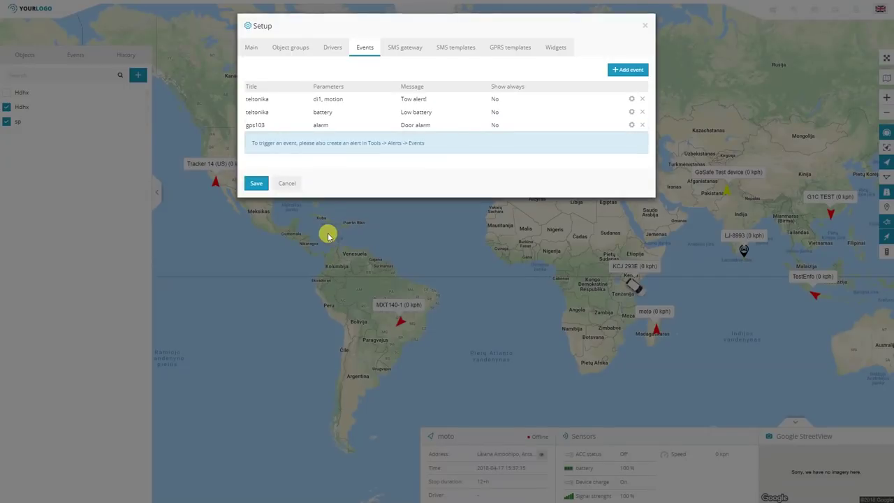
click(256, 184)
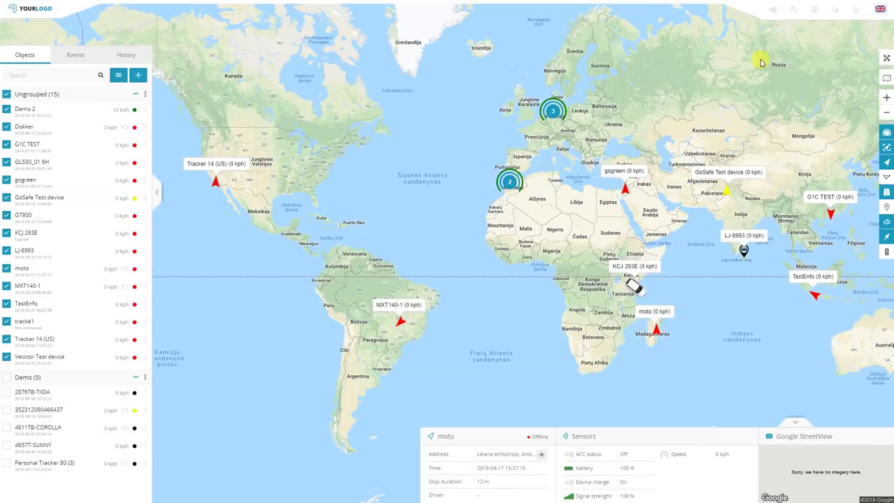
click(799, 14)
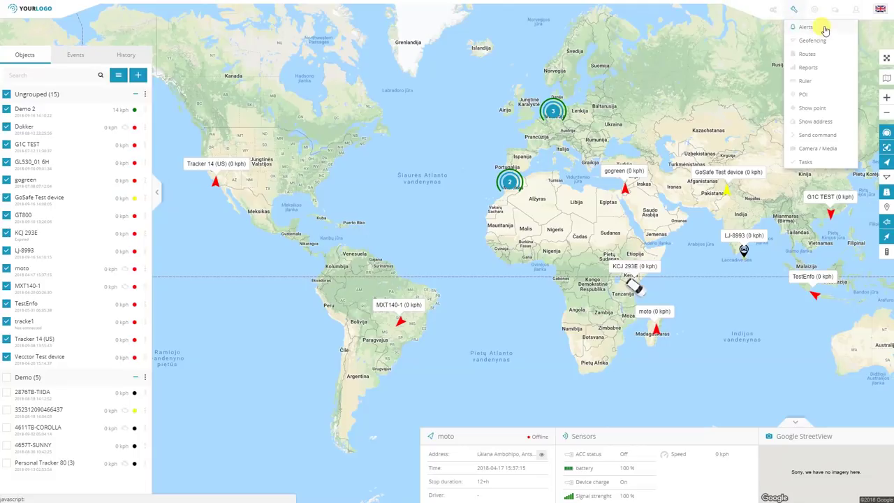
click(816, 40)
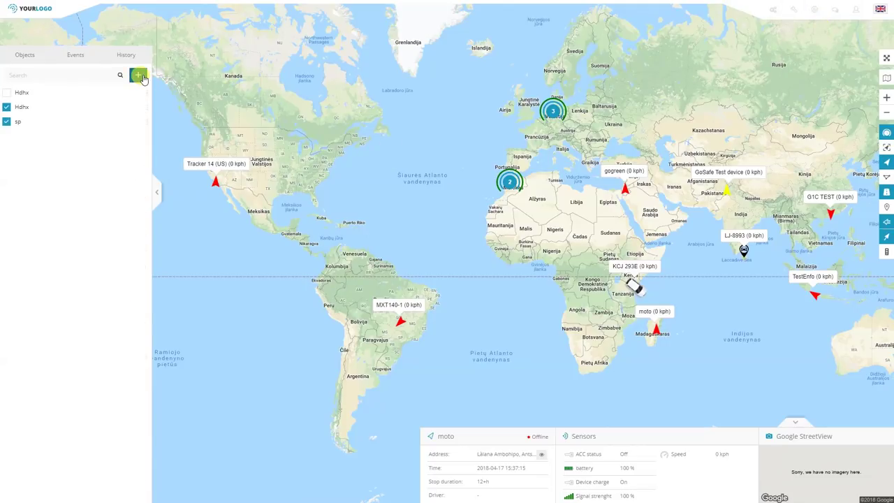
click(149, 108)
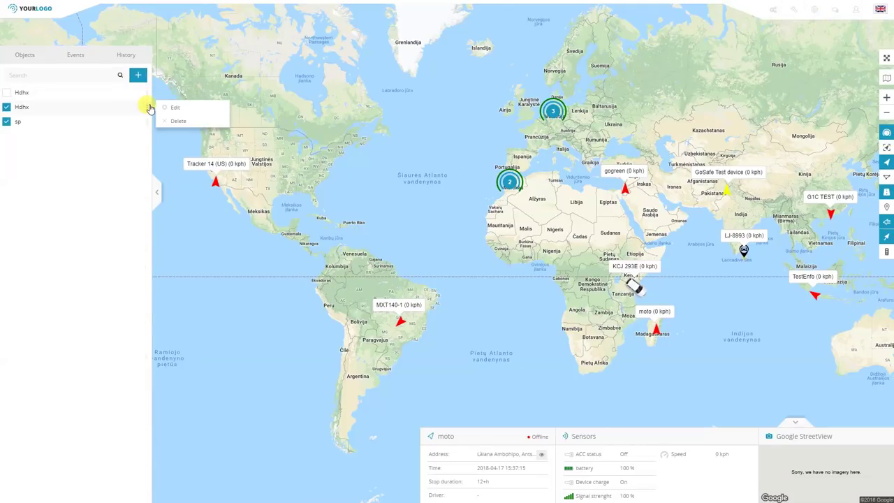
click(176, 107)
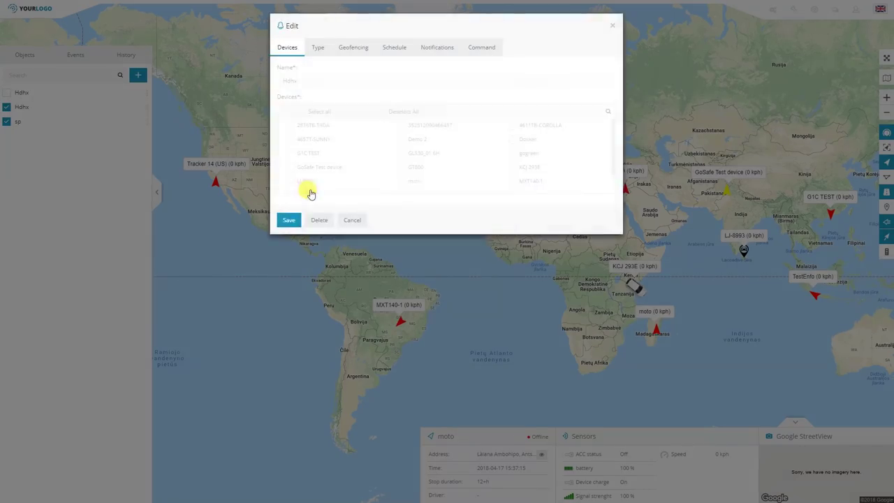
click(318, 49)
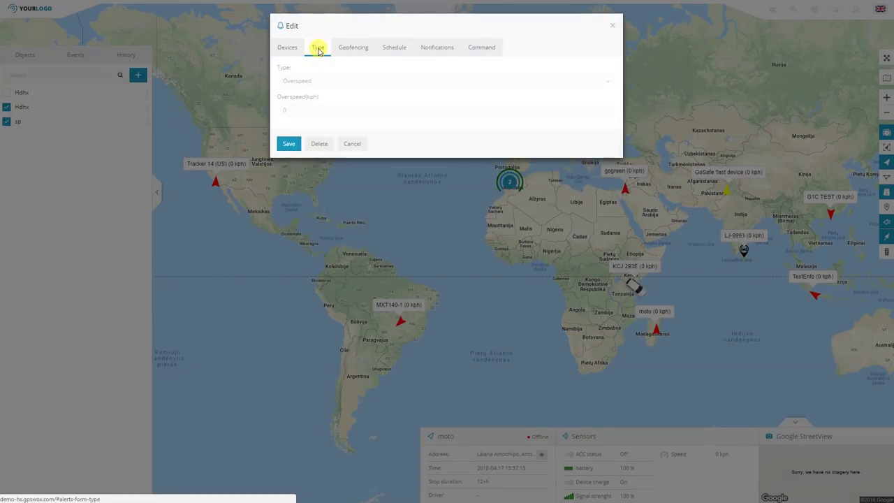
click(292, 49)
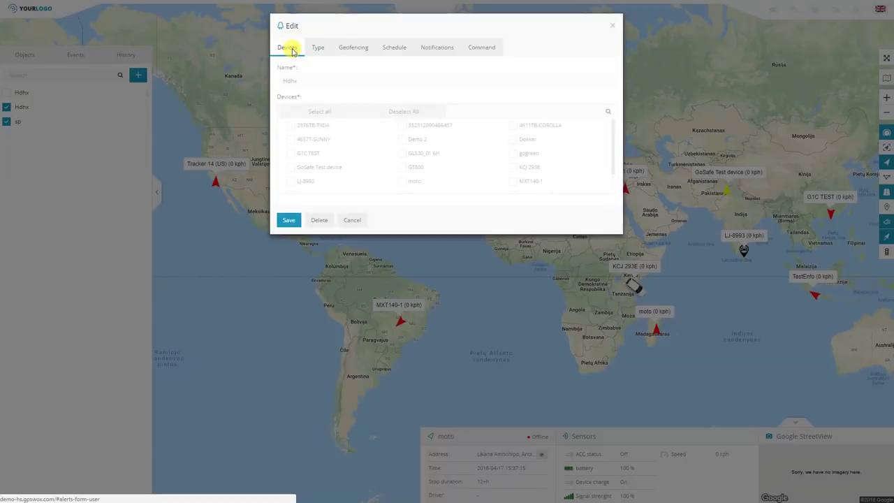
click(290, 125)
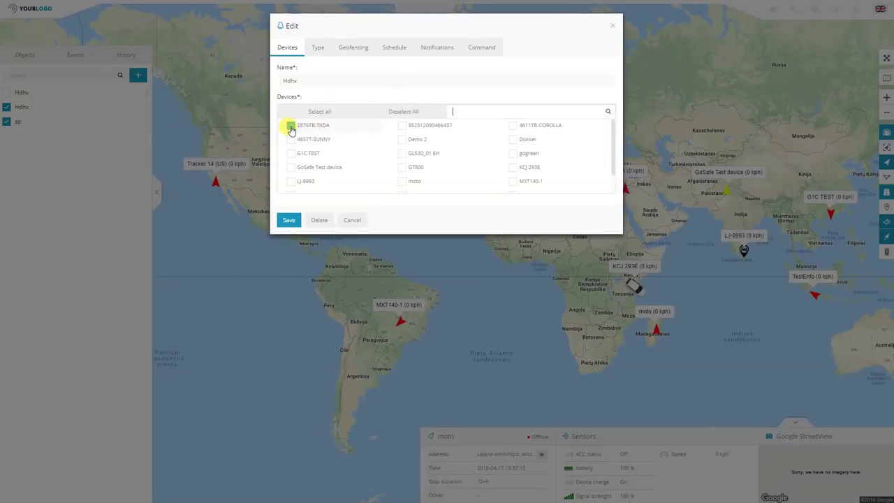
Step: Change the Hdhx alert's type to Custom events
click(317, 49)
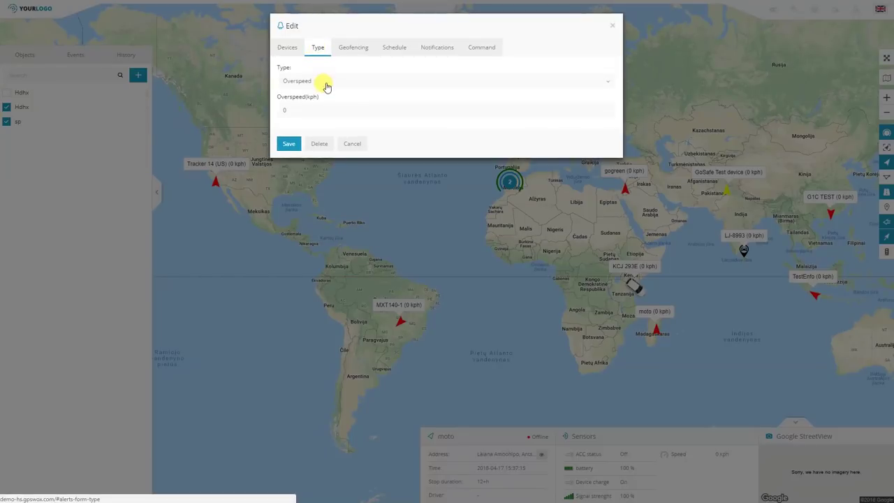
click(325, 84)
click(315, 172)
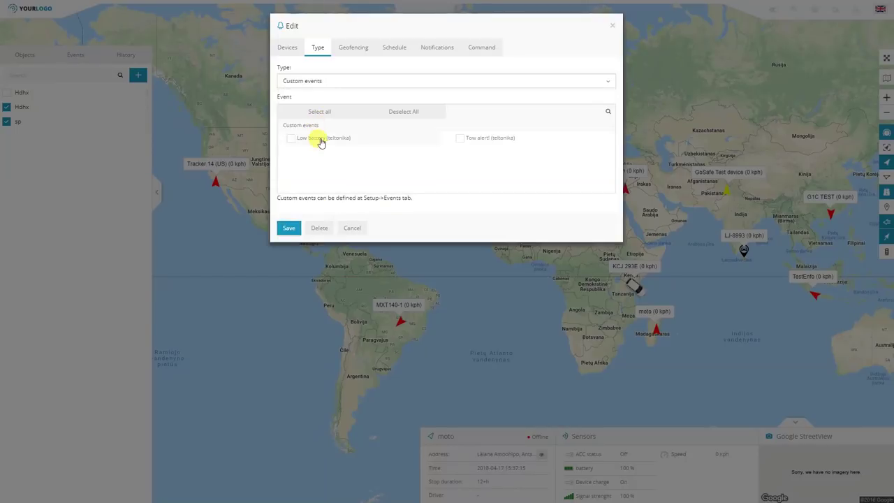
Step: Select the Tow alert! (teltonika) custom event as the trigger for the Hdhx alert
click(459, 142)
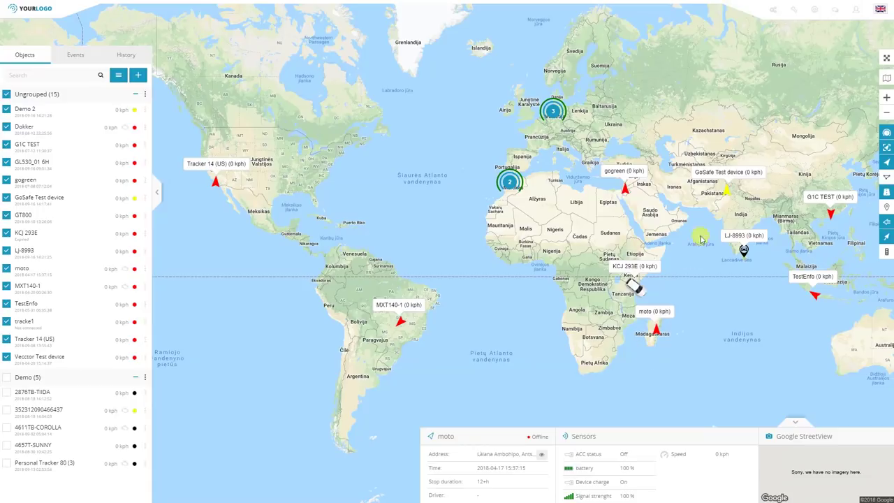
Step: Start a new alert from the alerts list, name it "Alert name" and assign it to all devices
click(794, 16)
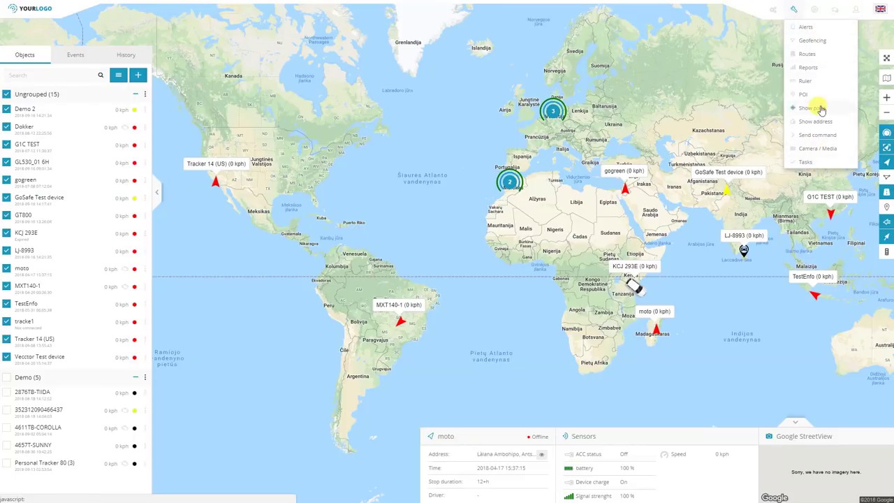
click(822, 30)
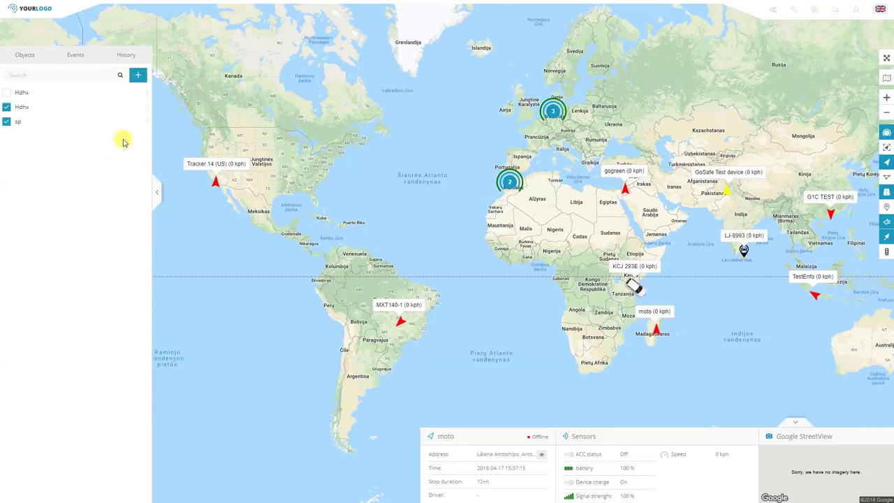
click(148, 94)
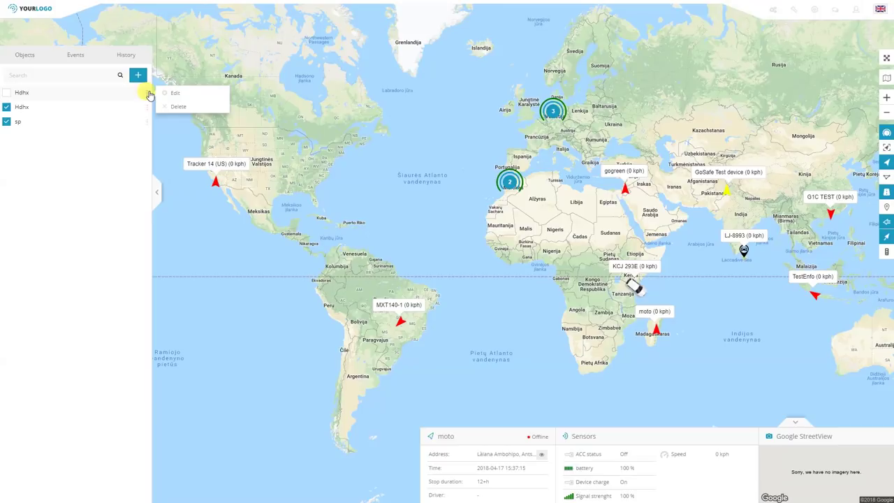
click(148, 93)
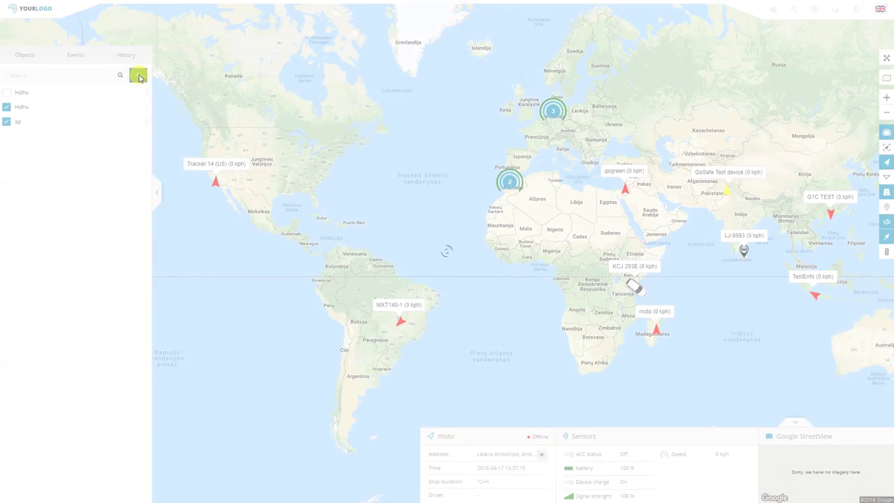
click(139, 77)
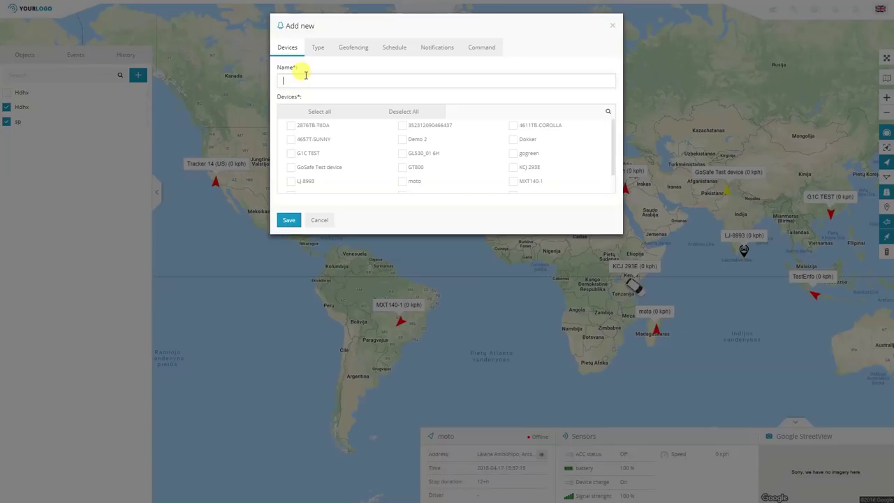
text(Alert name)
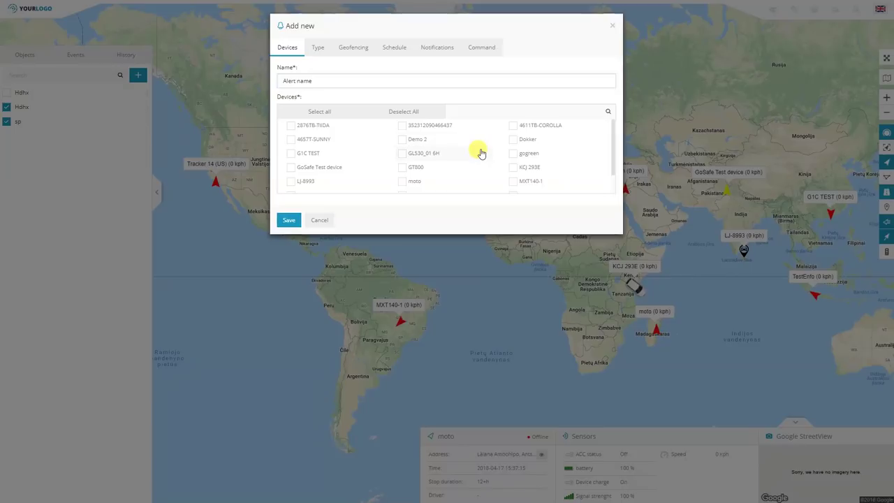
click(322, 113)
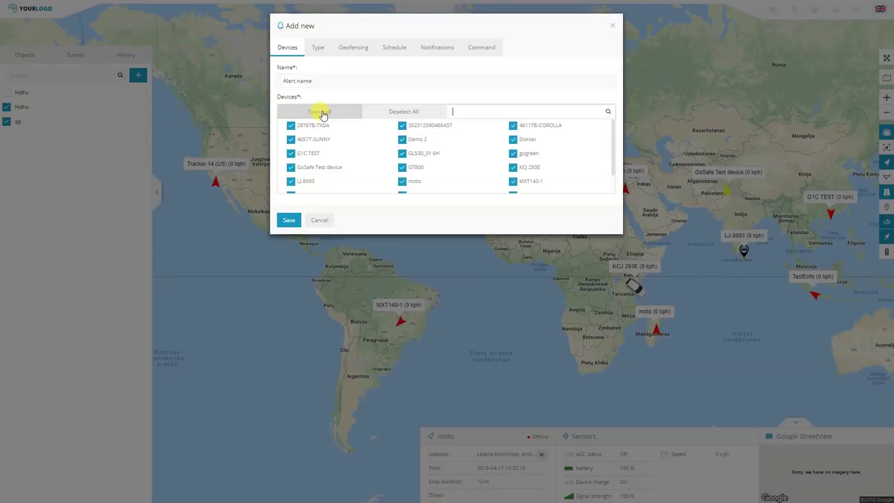
Step: Set the new alert's type to Overspeed with a limit of 25 kph
click(319, 49)
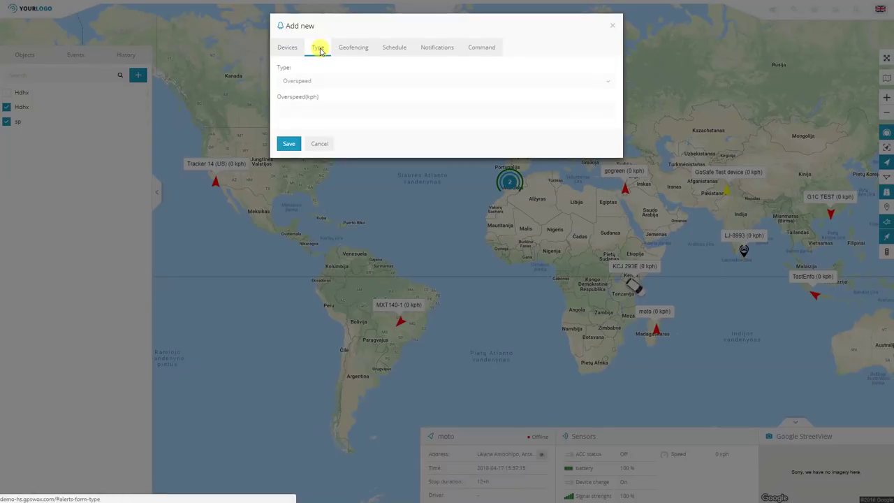
click(335, 83)
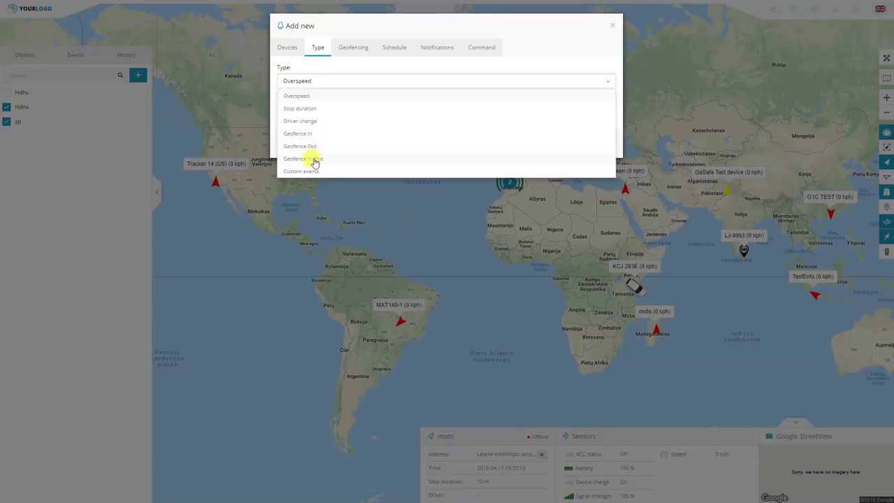
click(298, 95)
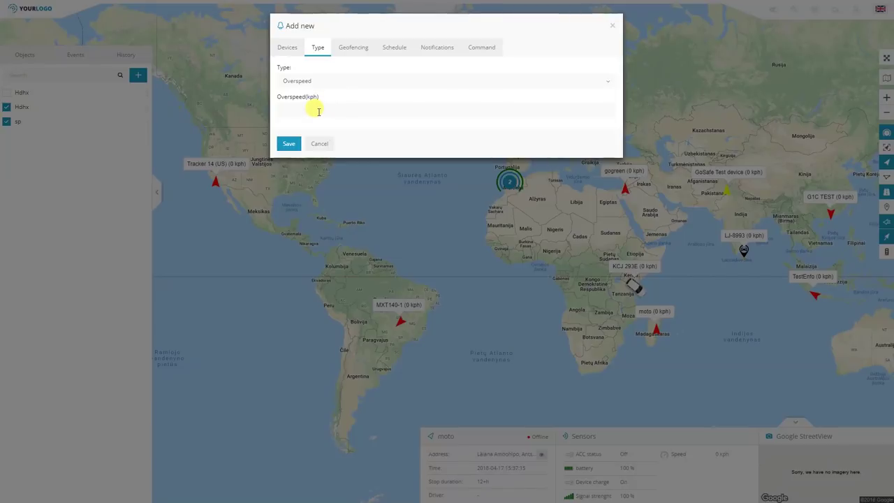
click(318, 108)
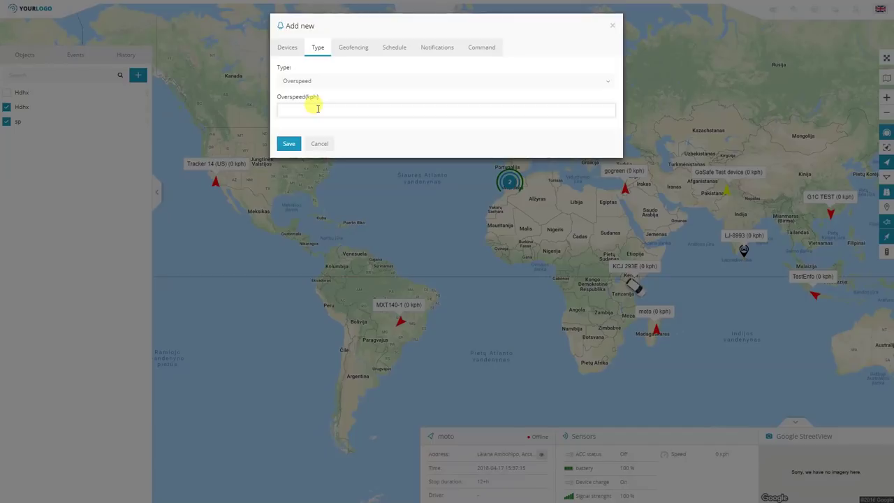
text(25)
click(325, 100)
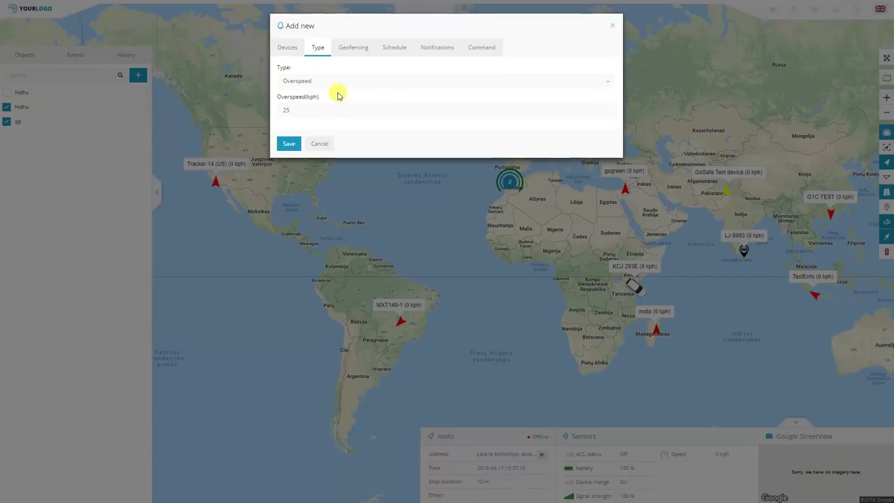
Step: Change the alert type to Stop duration longer than 5 minutes, and follow it with the Driver change type
click(313, 82)
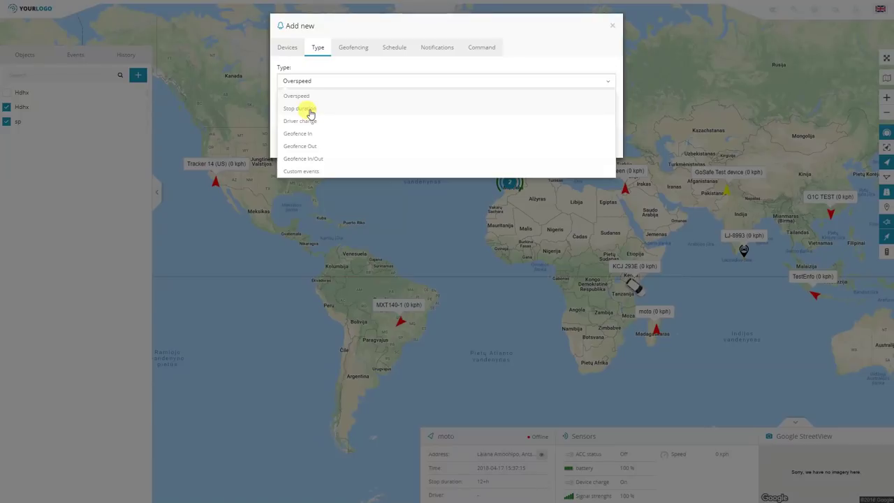
click(309, 112)
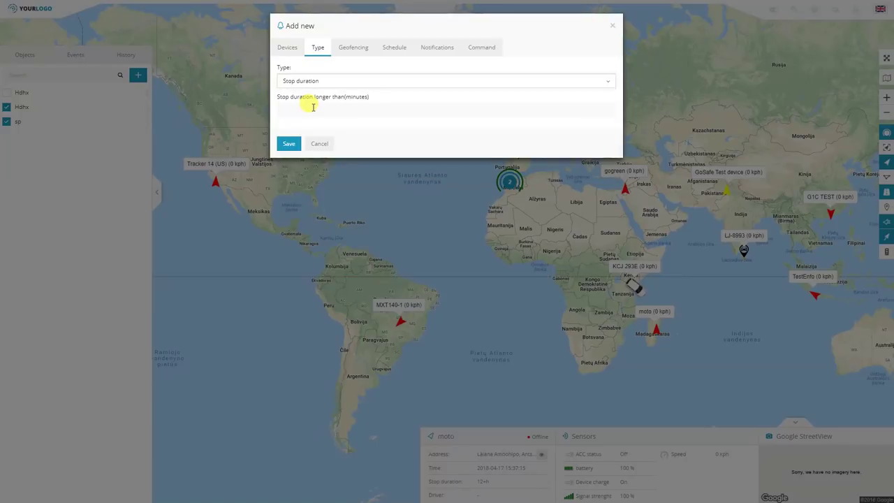
click(313, 107)
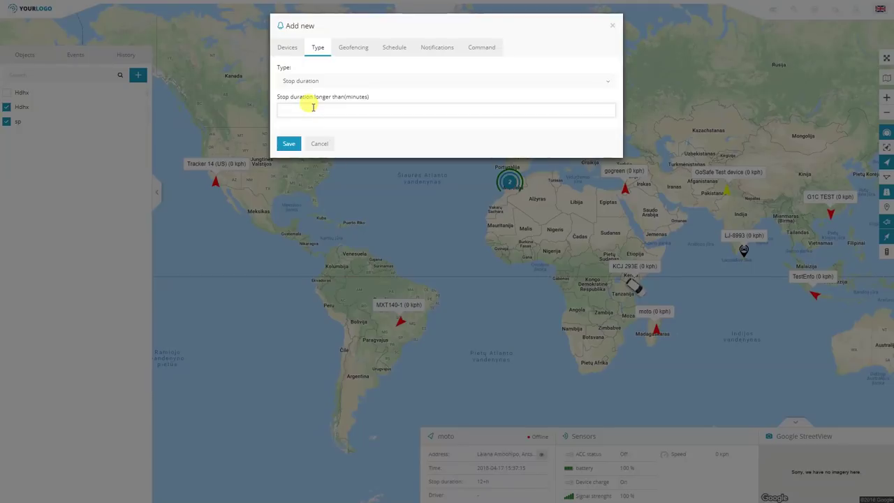
text(5)
click(320, 82)
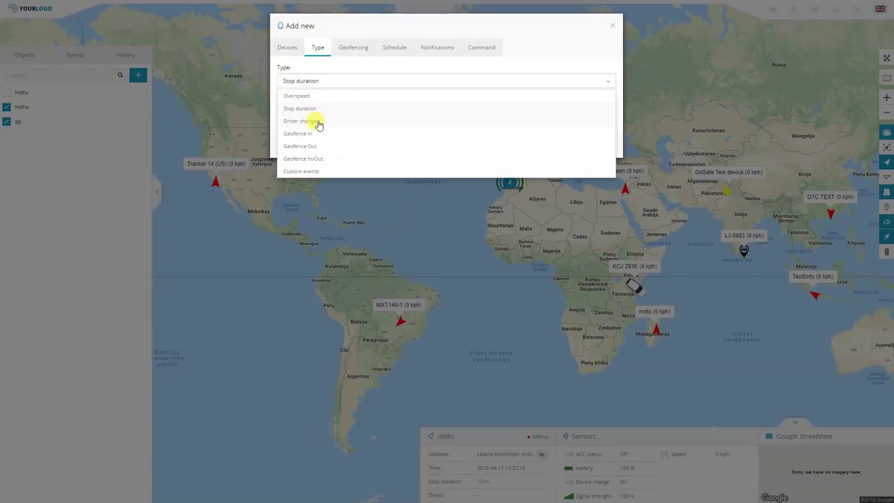
click(319, 122)
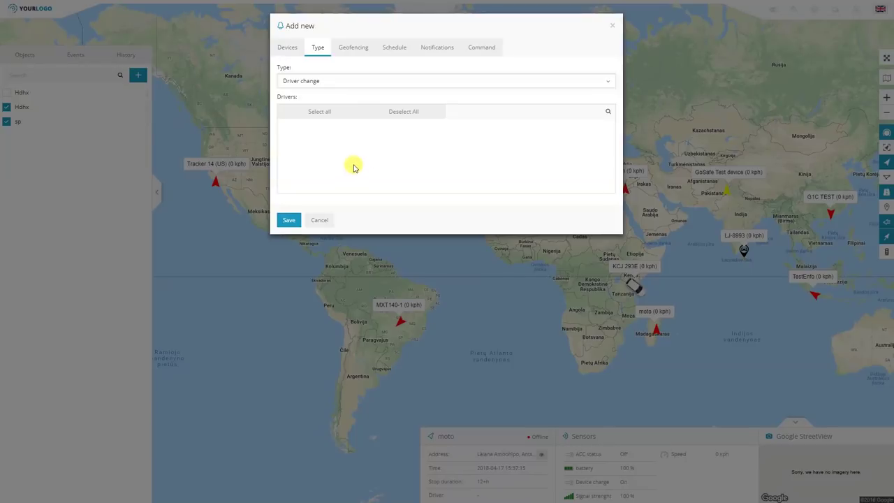
Step: Change the alert type to Geofence In, tick the geofences a, Alert Geofence and Test22, and extend the selection to all geofences
click(315, 80)
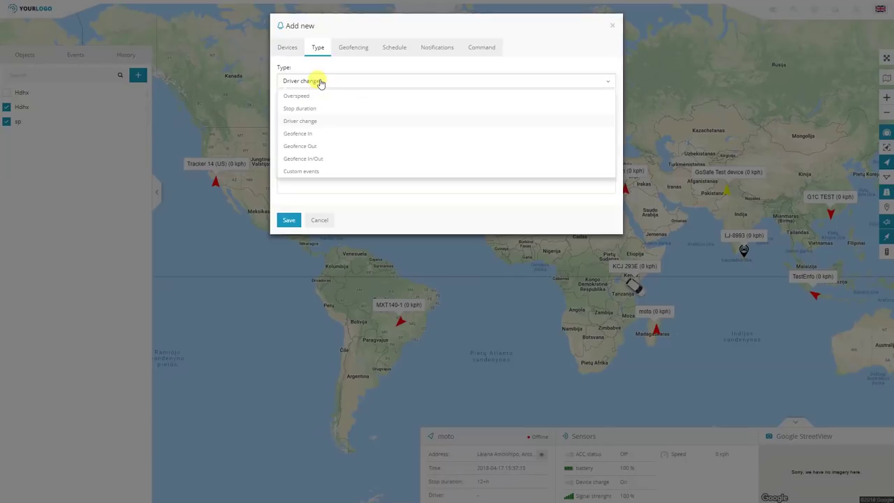
click(315, 134)
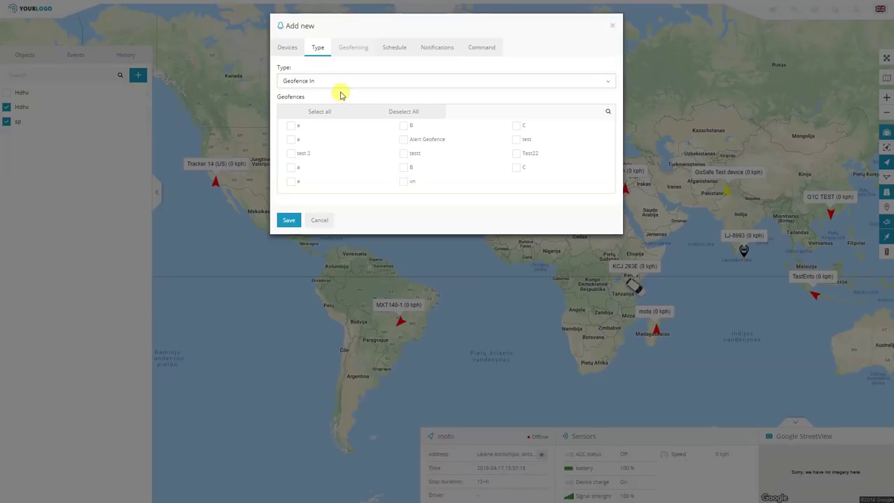
click(292, 127)
click(404, 140)
click(516, 152)
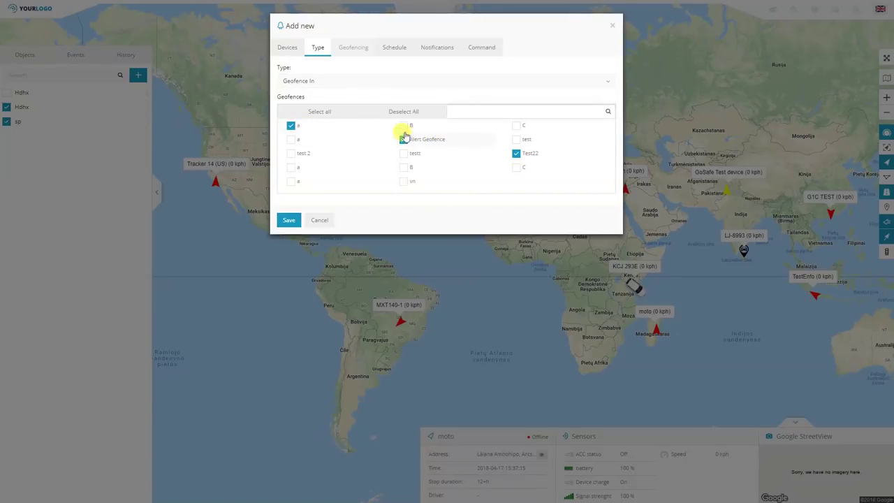
click(334, 116)
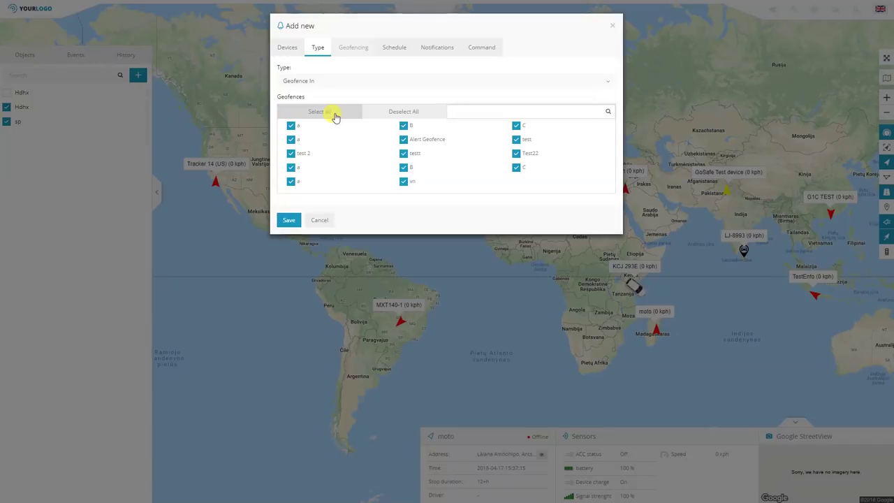
Step: Change the alert type to Geofence Out and select all geofences for it
click(348, 82)
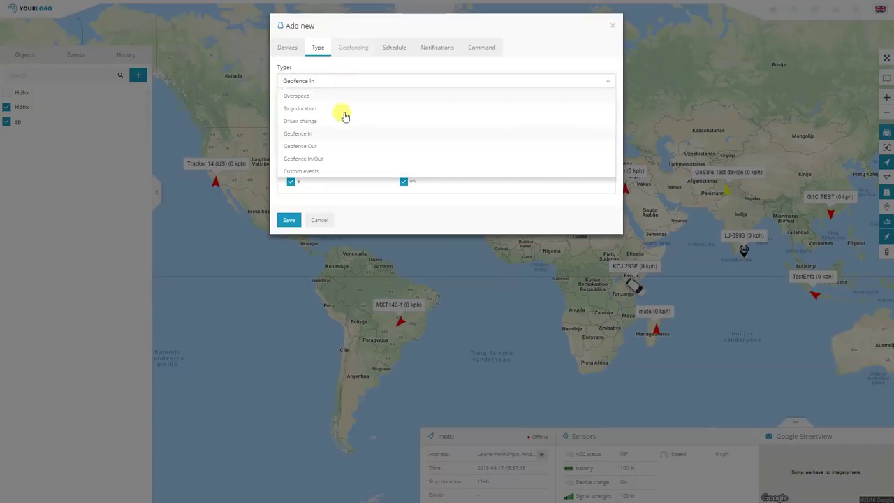
click(336, 148)
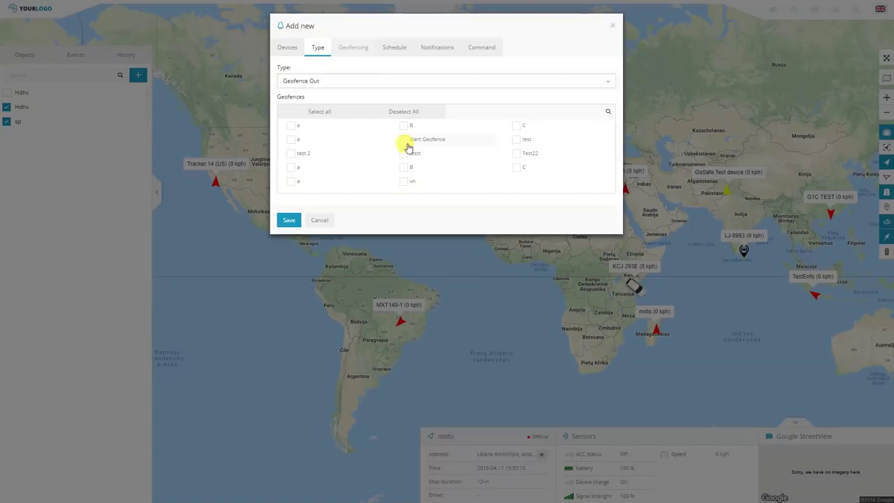
click(321, 114)
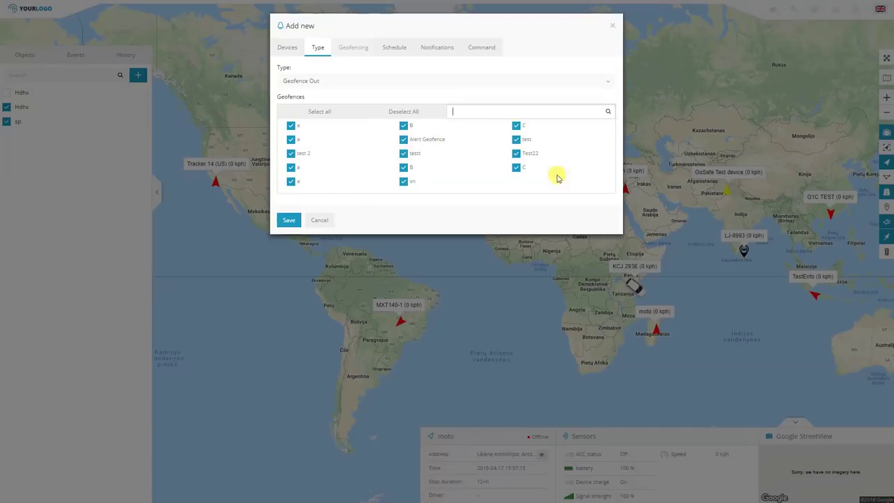
Step: Change the alert type to Geofence In/Out and tick the first geofence, a
click(342, 82)
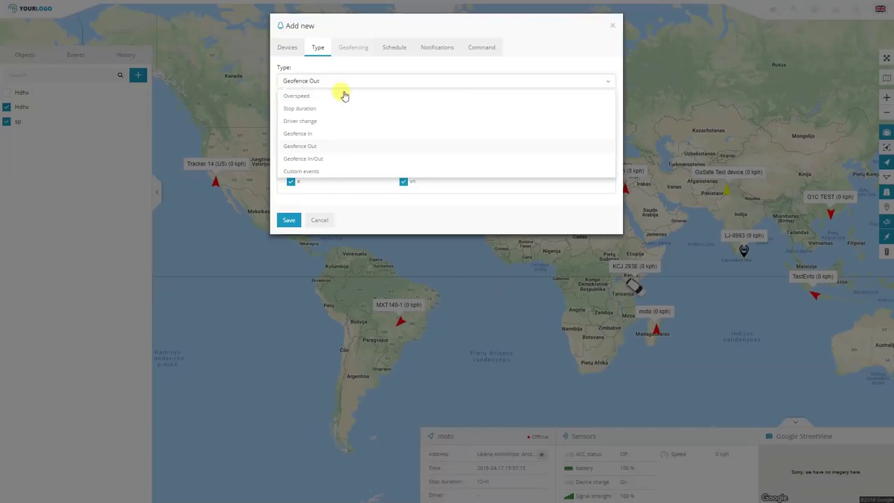
click(321, 155)
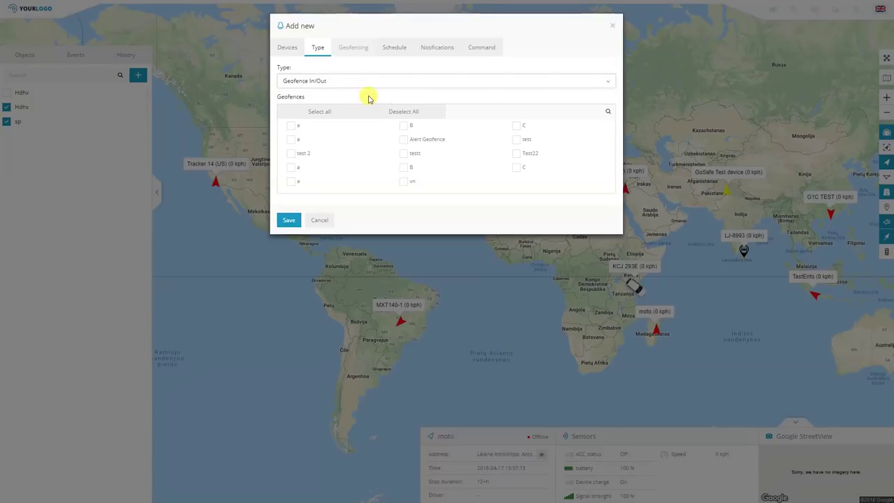
click(291, 125)
Step: Change the alert type to Custom events and open the alert's geofencing options with zone in and zone out
click(332, 84)
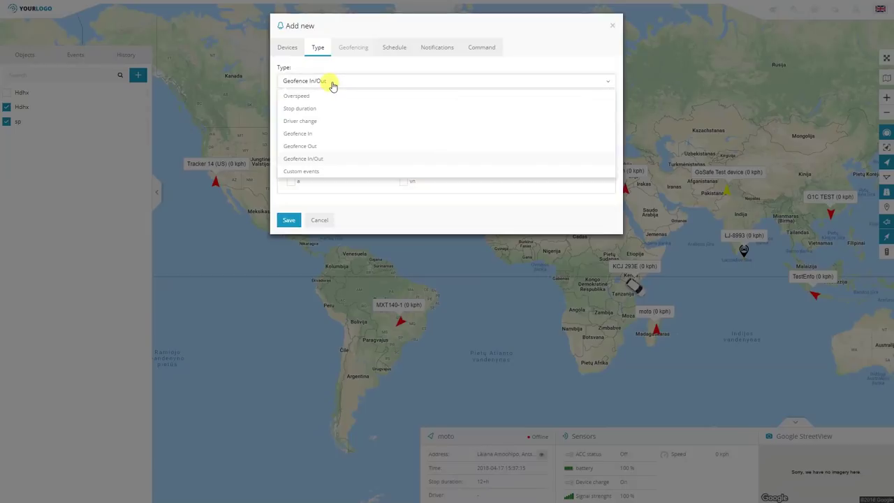
click(326, 172)
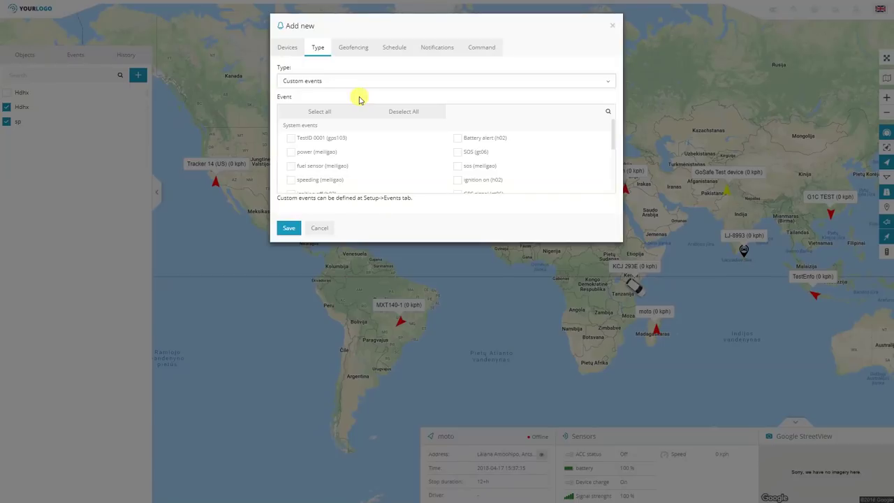
click(359, 71)
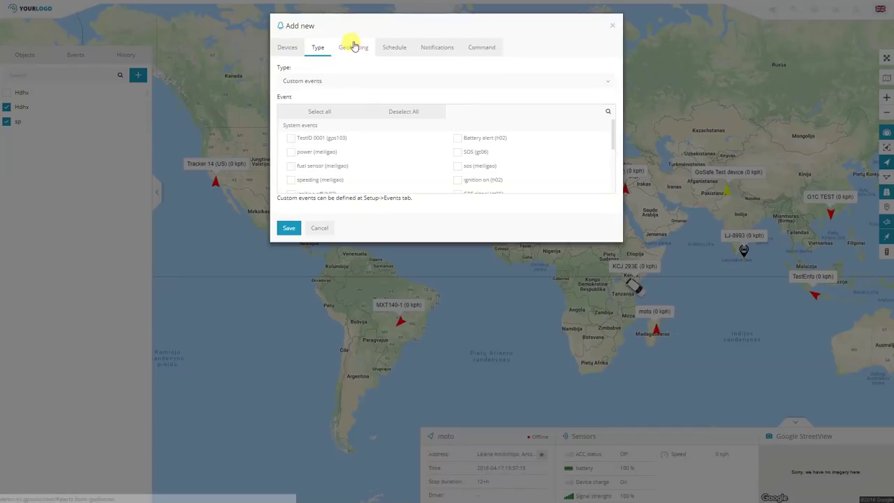
click(352, 60)
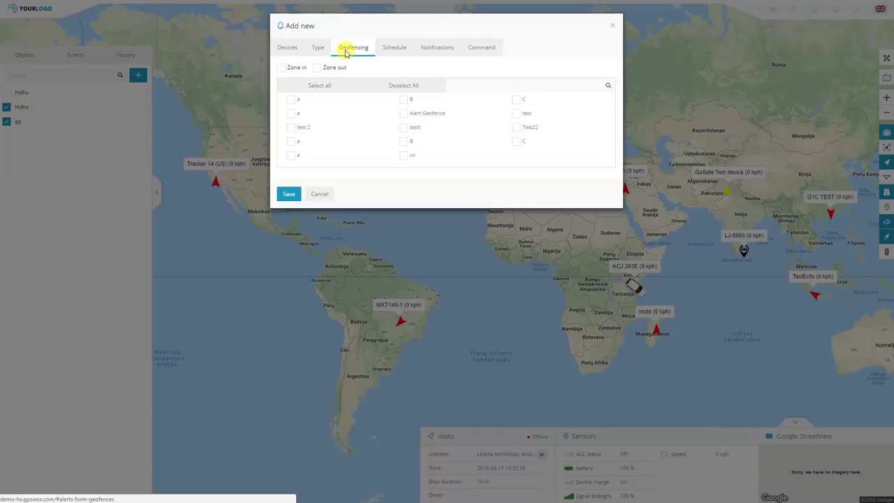
Step: Switch the alert type from Custom events to Geofence In and on to Geofence Out
click(319, 48)
click(323, 81)
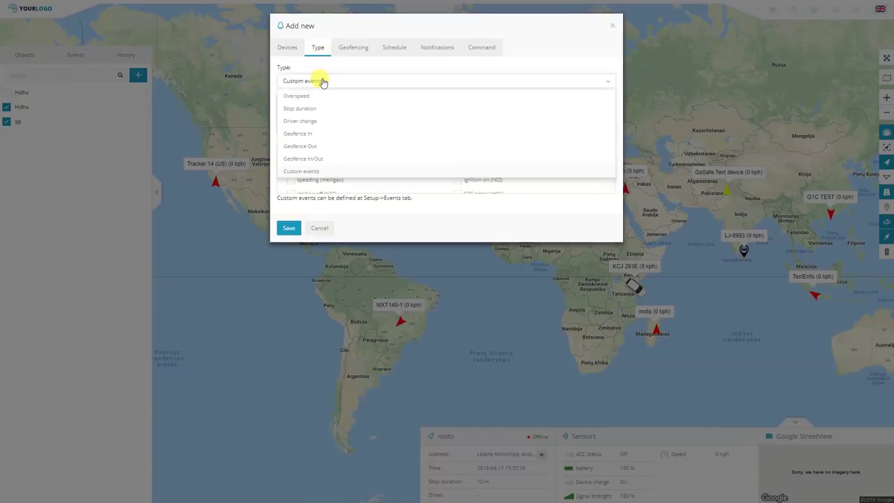
click(324, 139)
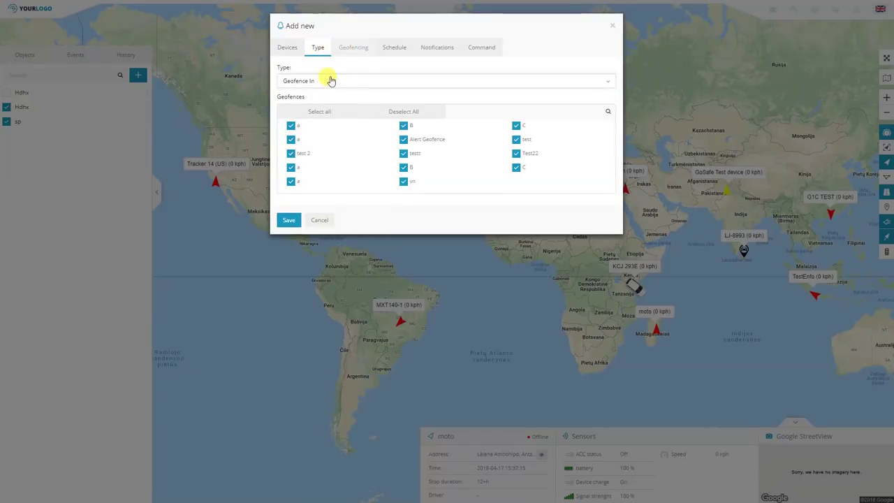
click(329, 81)
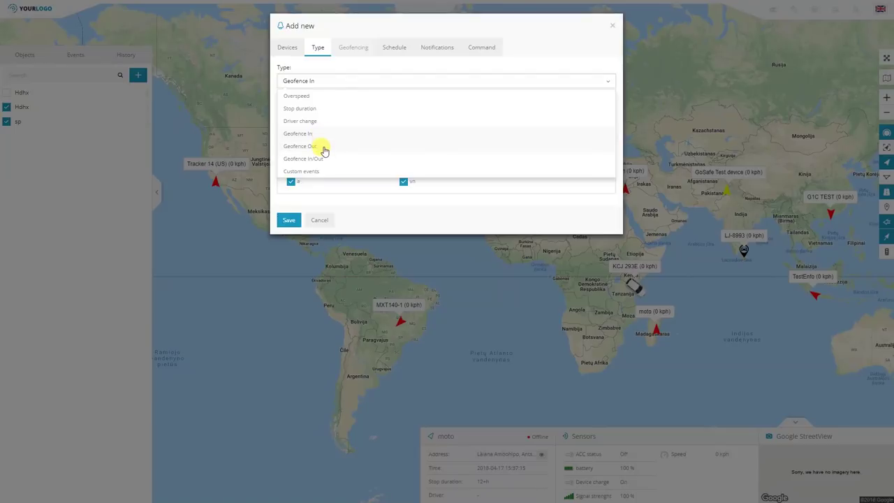
click(324, 149)
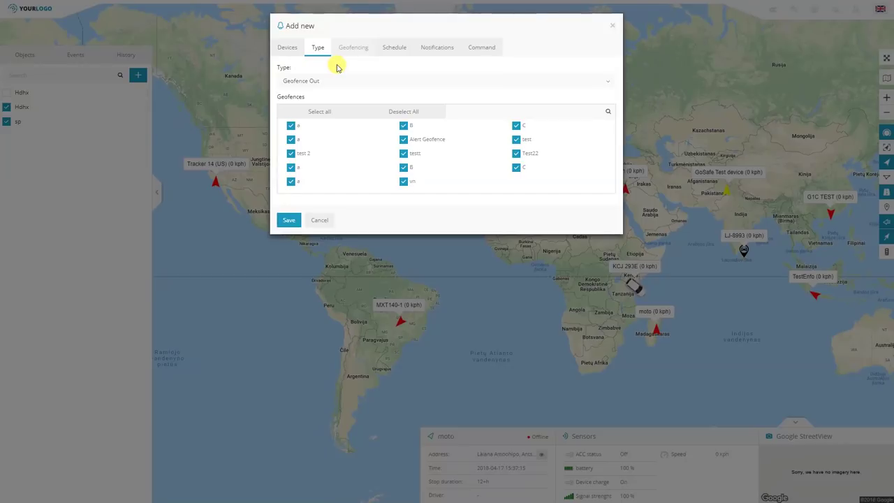
Step: Change the alert type to Custom events and choose Zone out in its geofencing options after trying Zone in
click(351, 81)
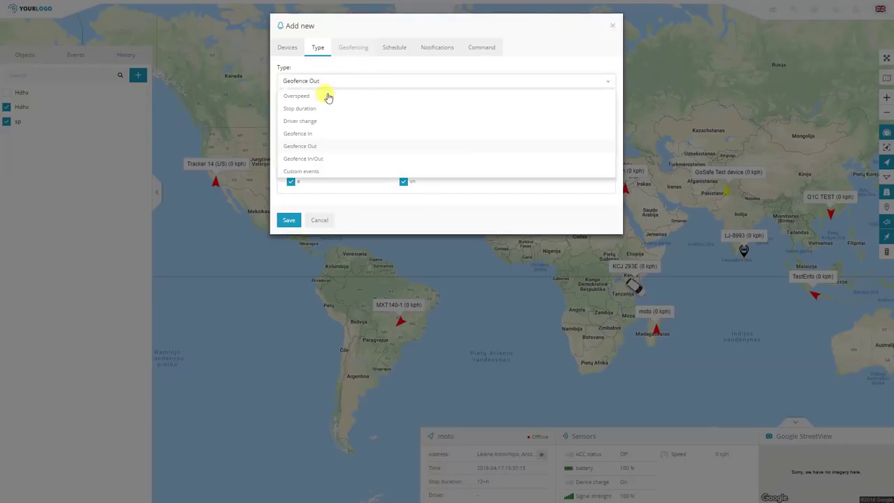
click(316, 171)
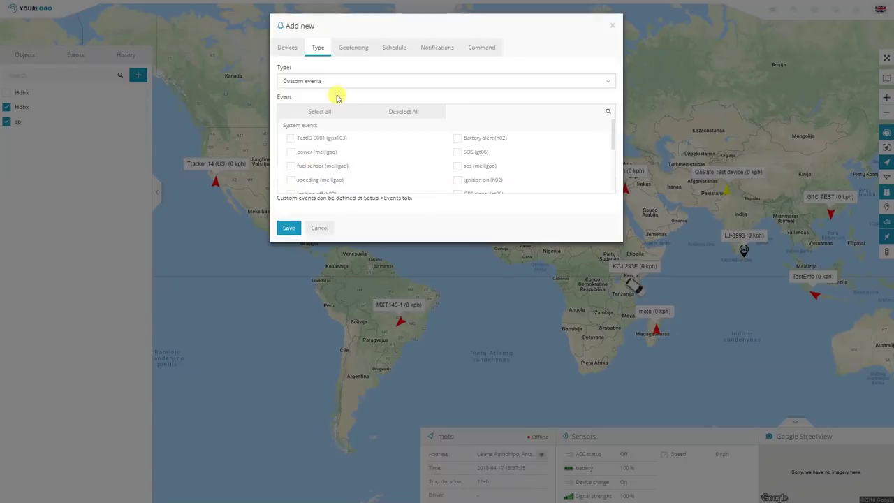
click(353, 51)
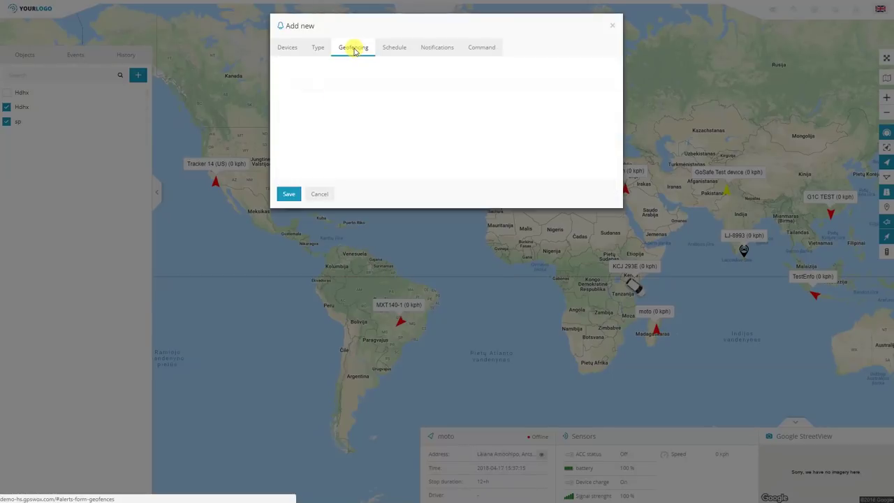
click(281, 69)
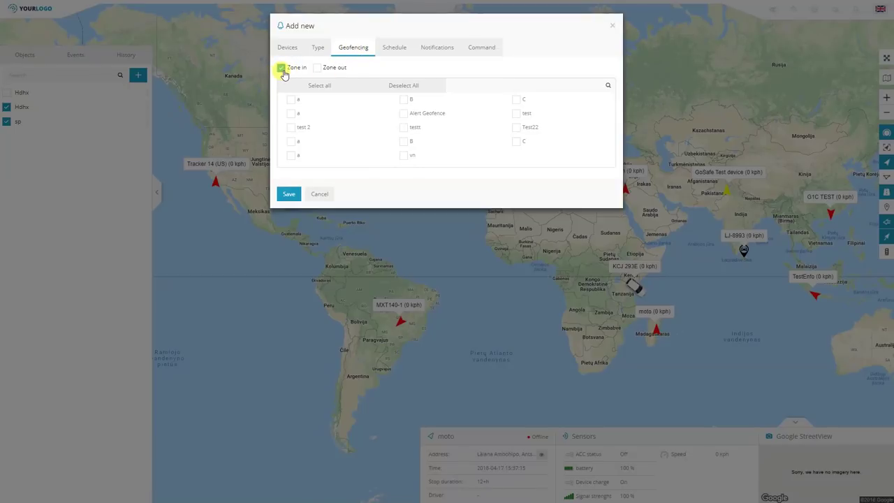
click(298, 70)
click(323, 68)
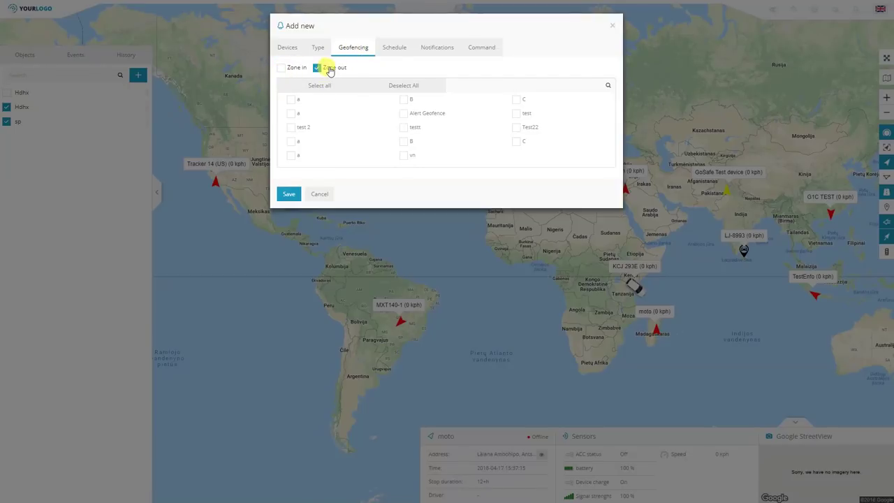
Step: Enable the alert's schedule and mark all hours of Monday, Tuesday and Saturday as active
click(395, 49)
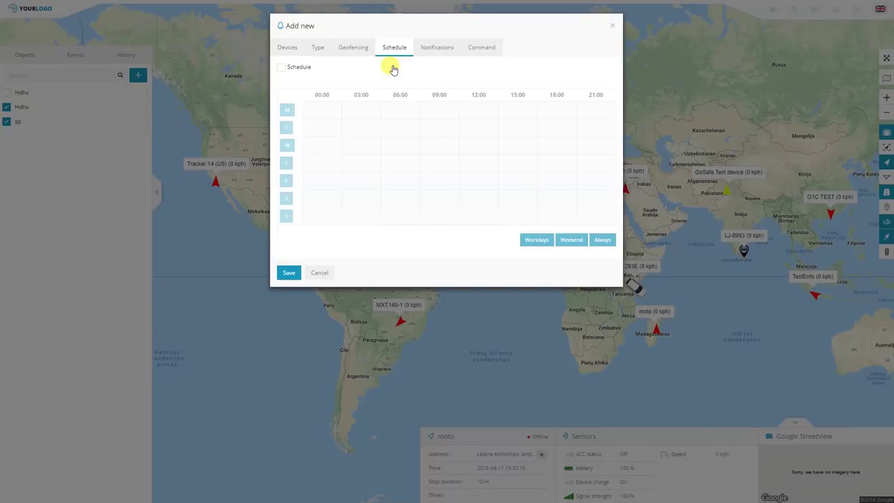
click(281, 69)
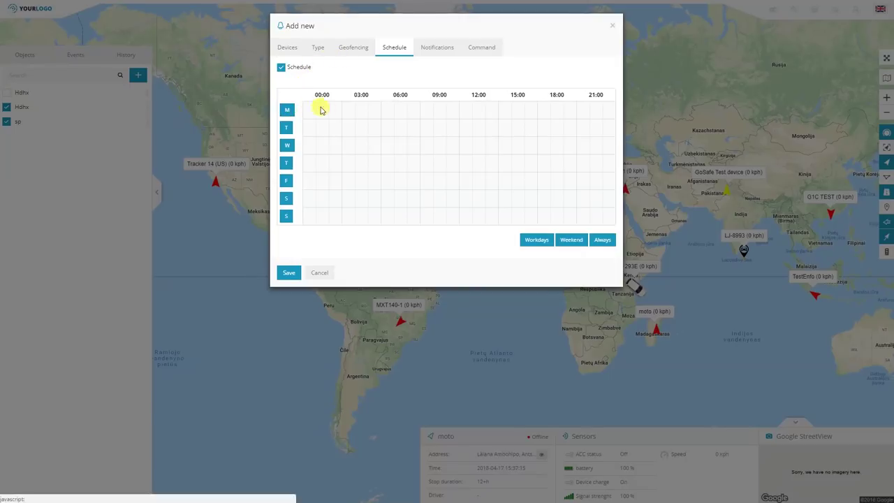
mouse_move(307, 112)
mouse_down()
mouse_move(340, 113)
mouse_move(309, 110)
mouse_move(339, 112)
mouse_move(321, 113)
mouse_up()
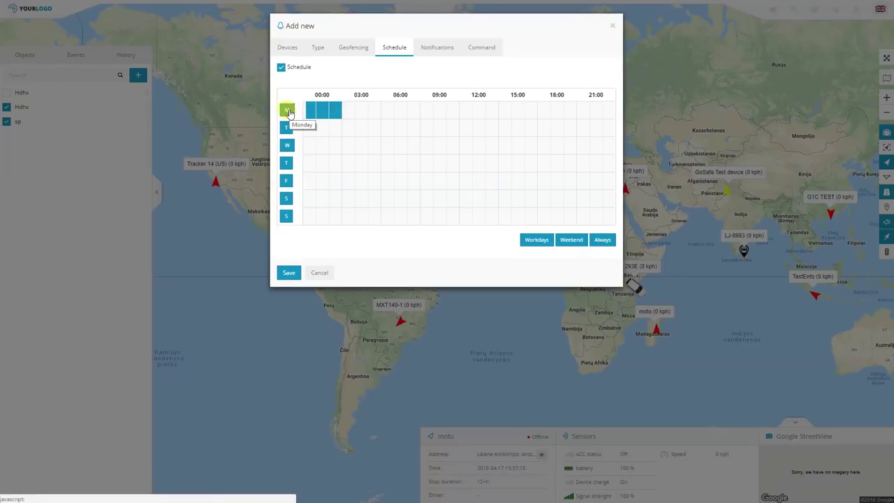
click(287, 110)
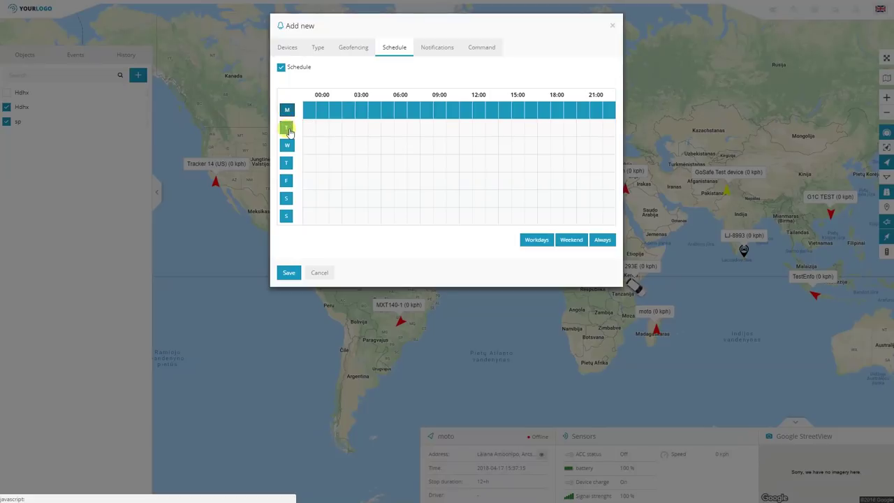
click(286, 127)
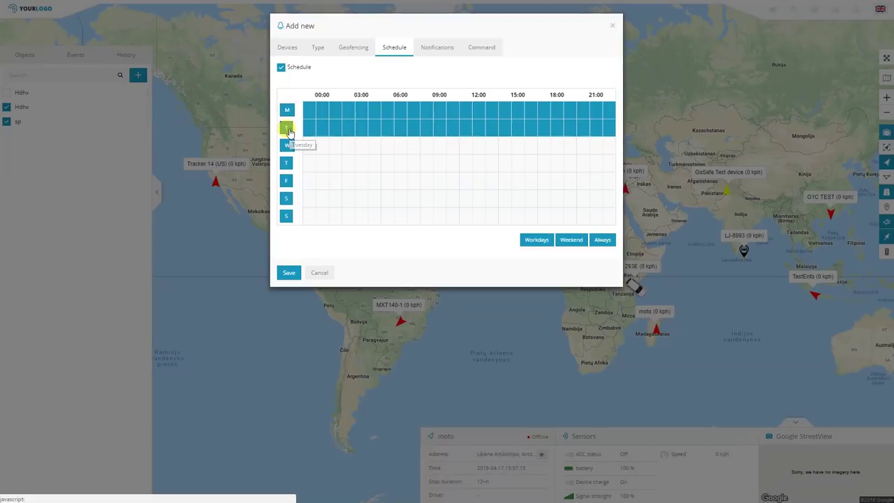
click(287, 199)
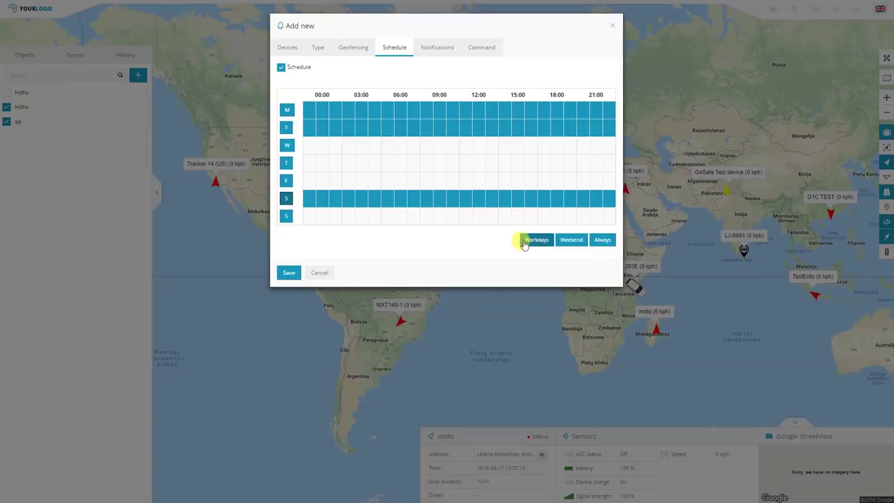
Step: Switch the schedule preset to Weekend and on to Workdays, and turn scheduling off
click(570, 242)
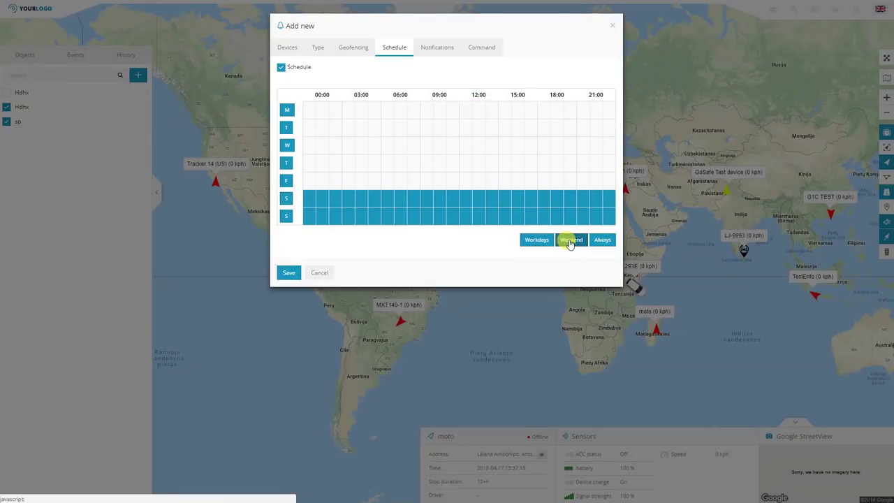
click(530, 241)
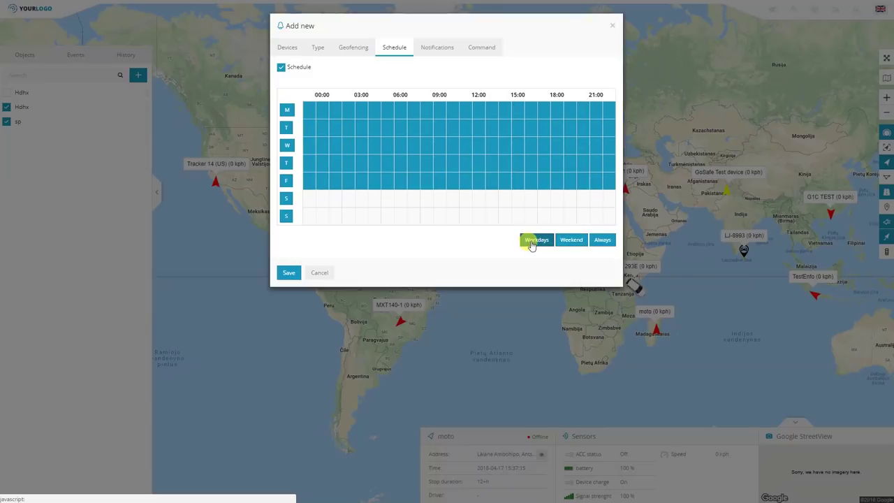
click(281, 67)
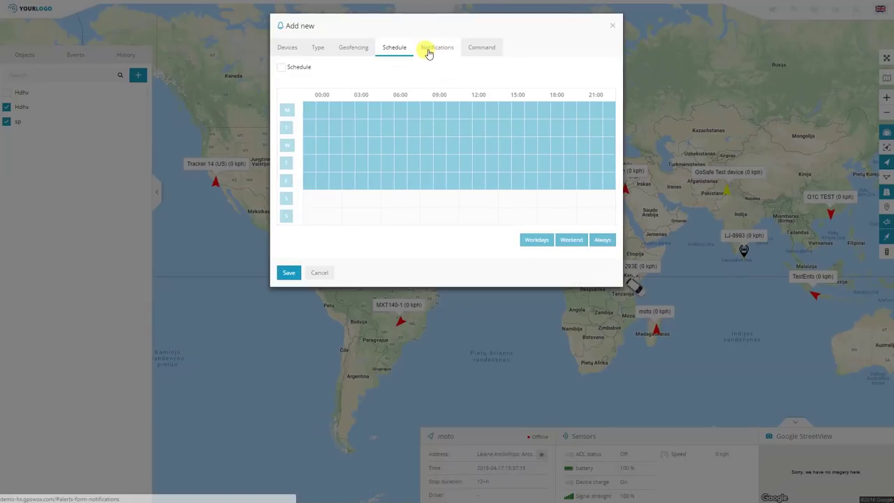
Step: Enable email, SMS and webhook notifications for the alert, leaving their address, phone and URL fields empty
click(432, 54)
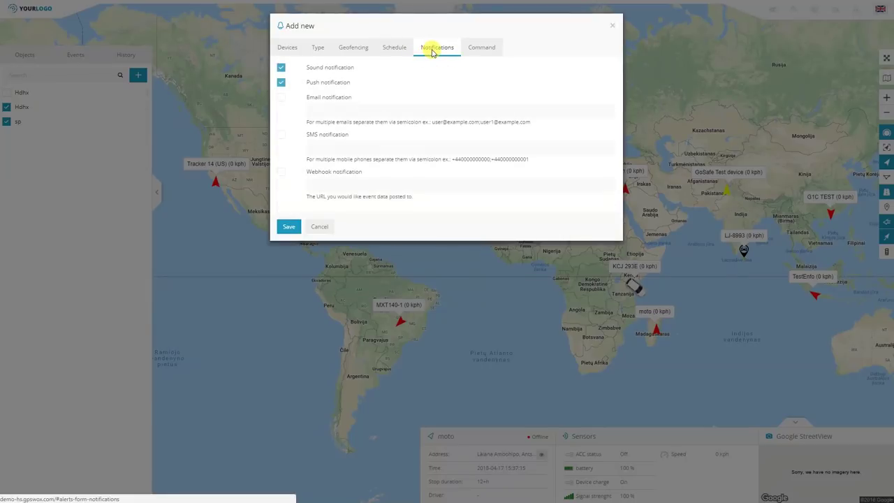
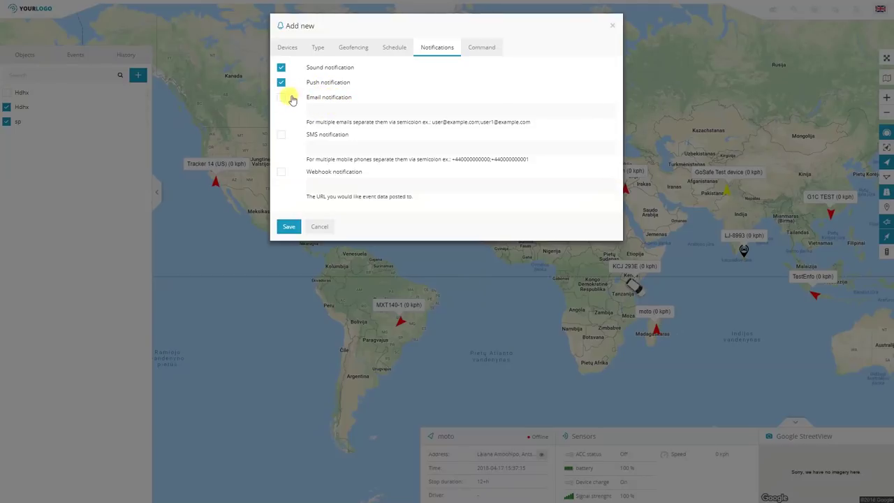
click(337, 110)
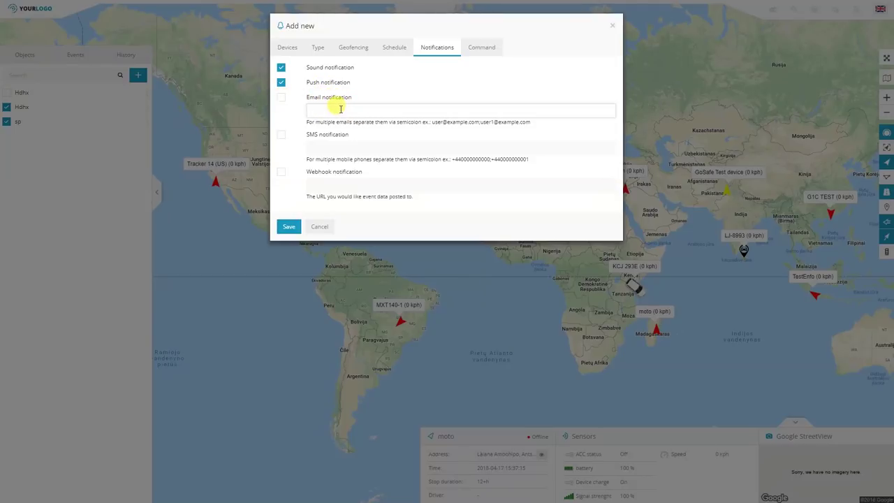
click(280, 101)
click(284, 136)
click(341, 145)
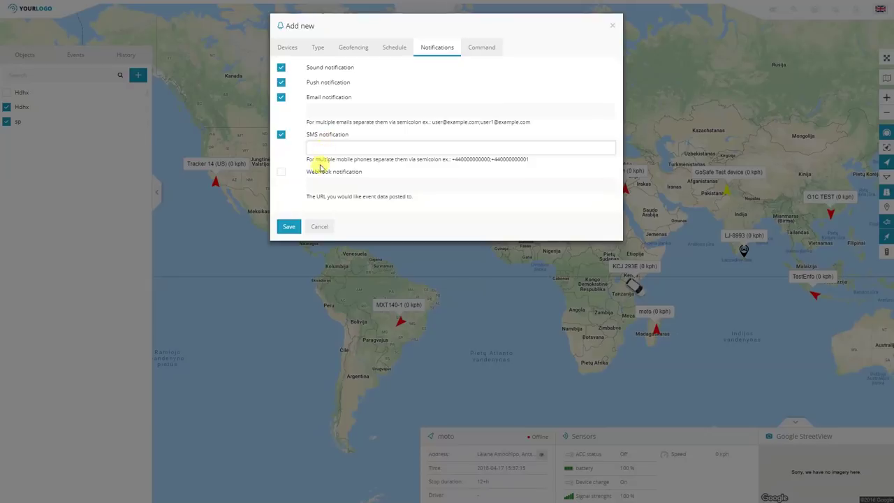
click(280, 172)
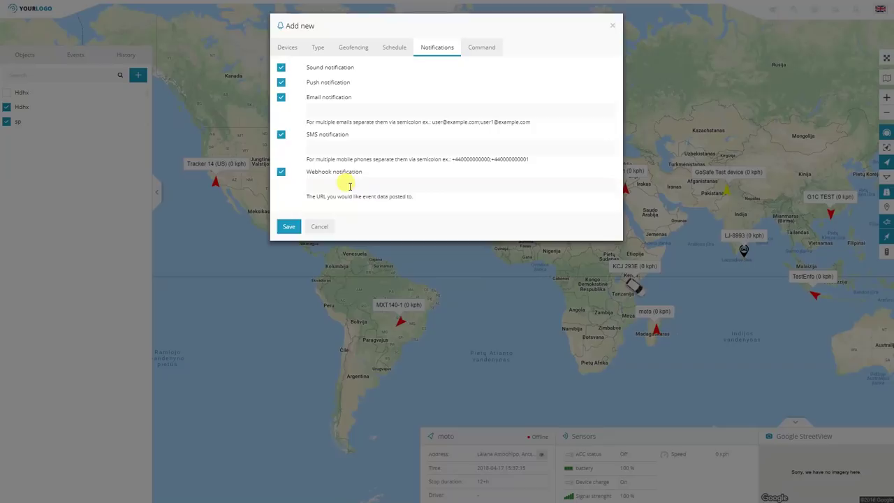
click(349, 185)
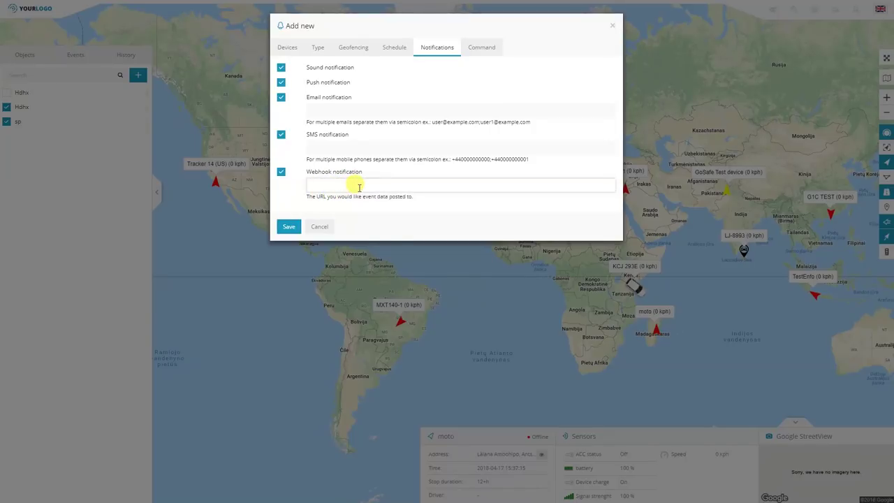
Step: Examine the command types available for the alert and read through the online manual's Tools: Alerts page
click(482, 48)
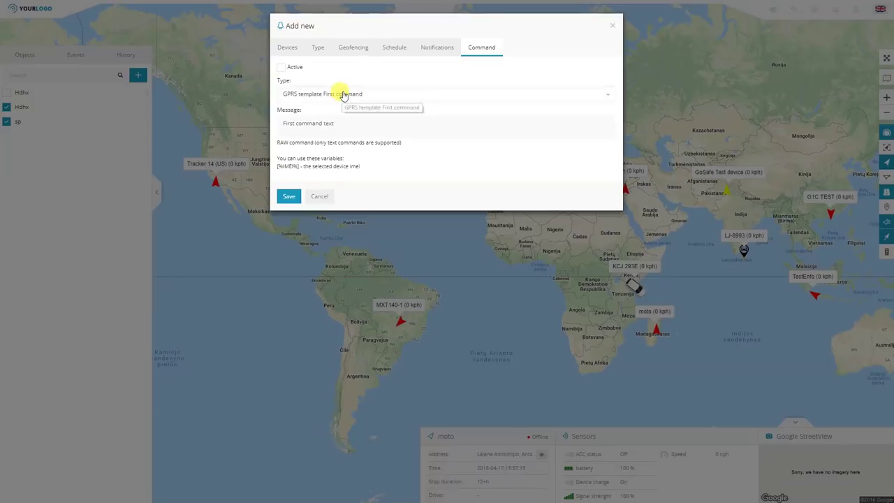
click(342, 95)
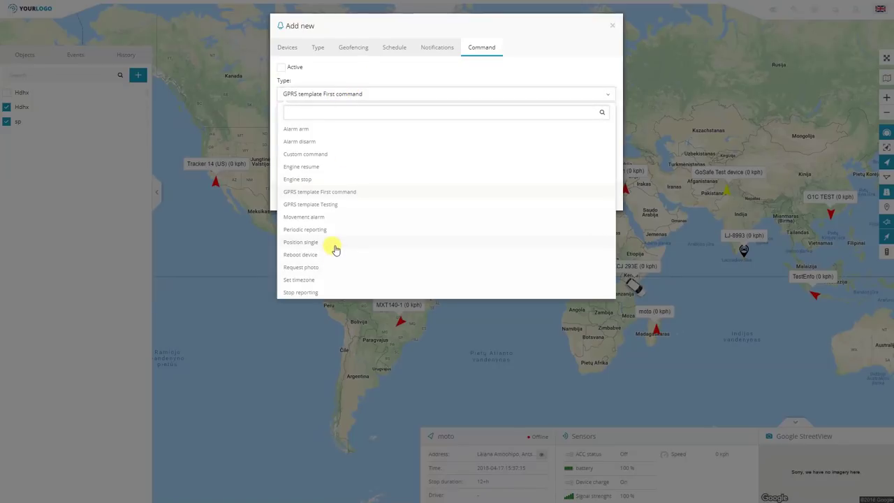
click(358, 77)
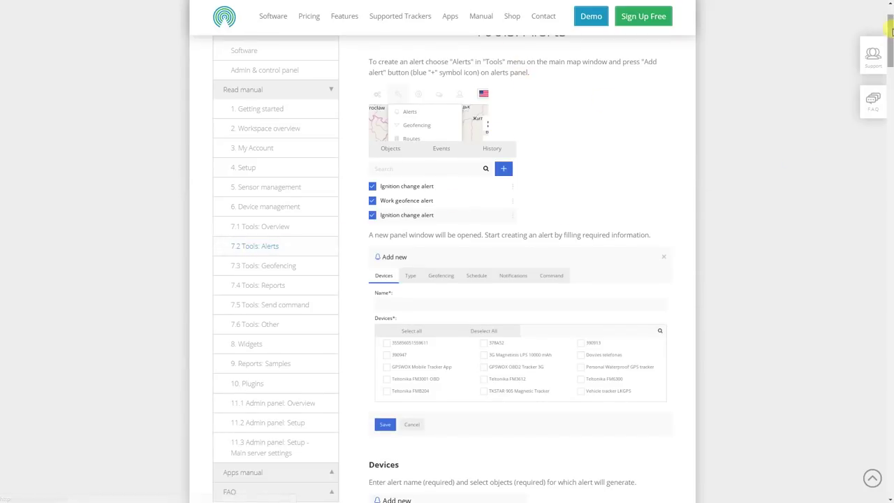
drag(890, 38, 881, 325)
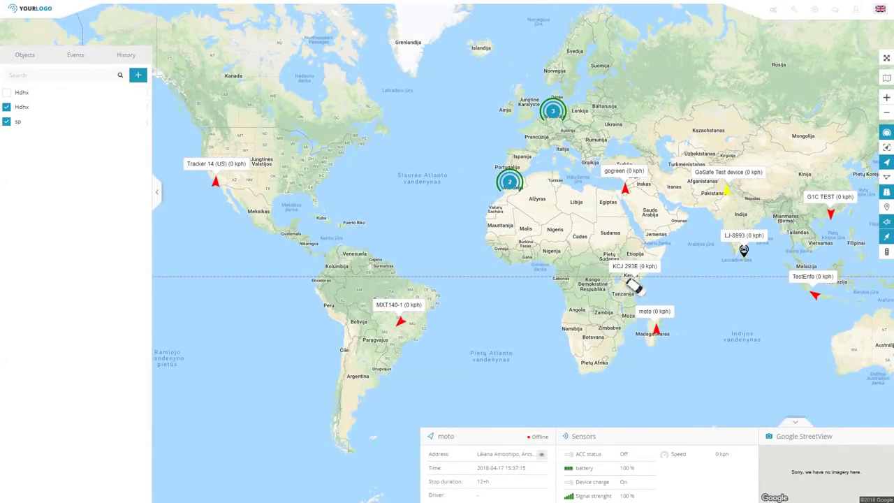
Step: Open the list of geofences and show its export and import options
click(794, 10)
click(812, 40)
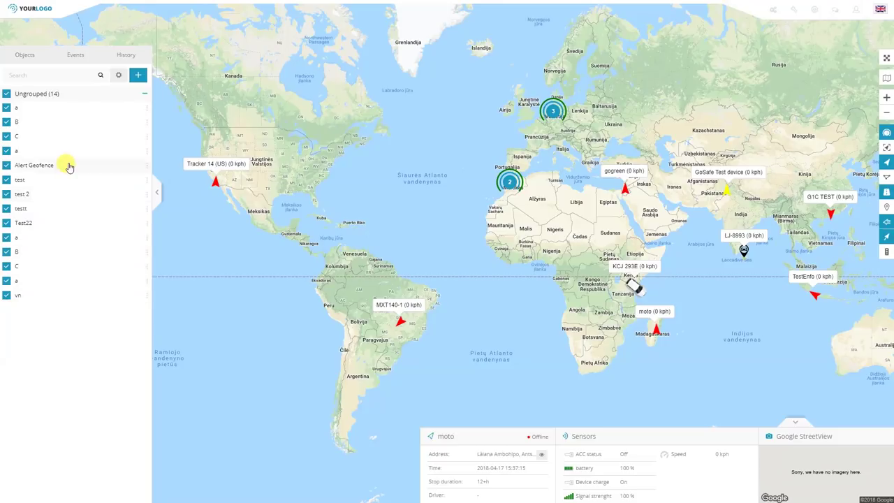
click(140, 77)
click(120, 80)
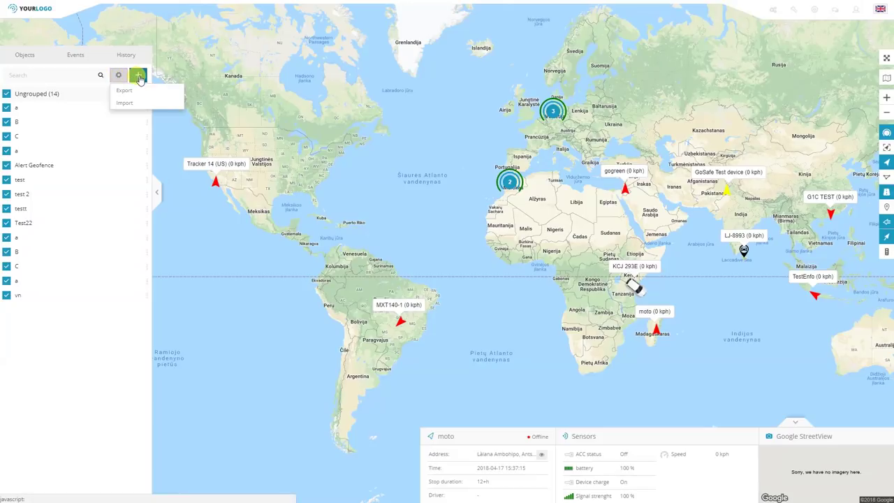
Step: Start a new geofence and draw a four-cornered polygon around Niger and southern Algeria on the map
click(140, 77)
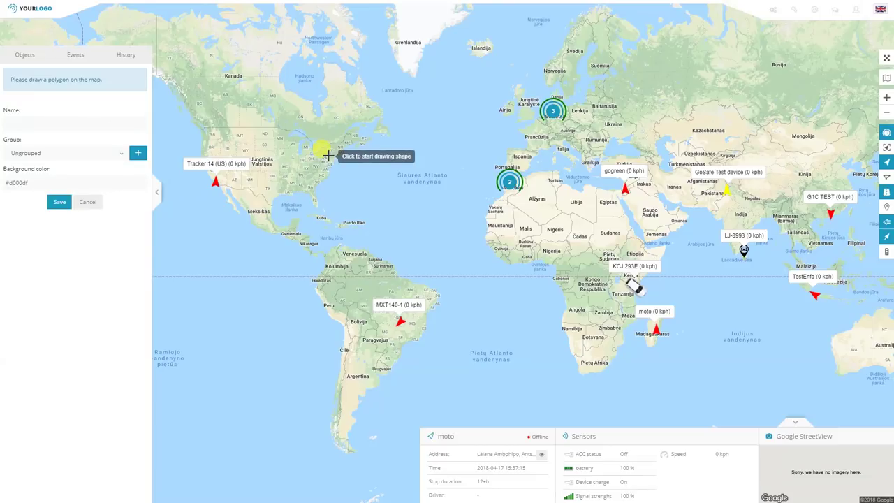
click(527, 219)
click(549, 241)
click(579, 215)
click(560, 199)
click(527, 219)
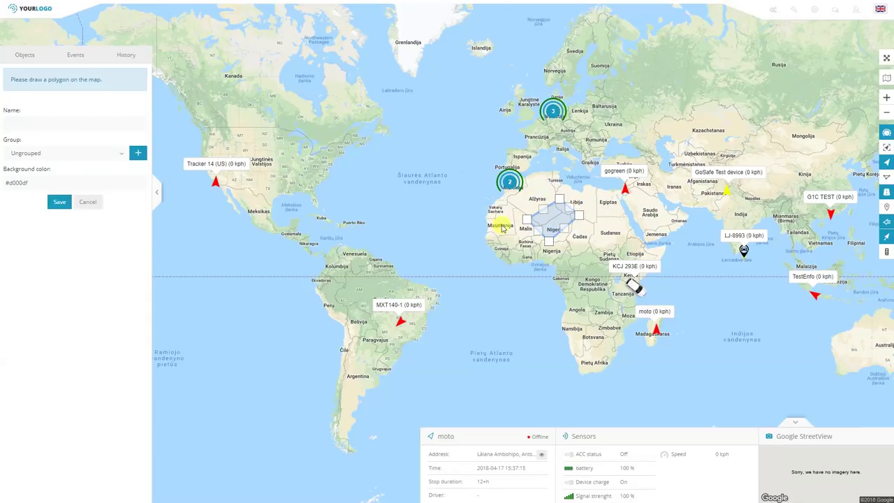
Step: Name the geofence My geofence and keep its group as Ungrouped
click(37, 122)
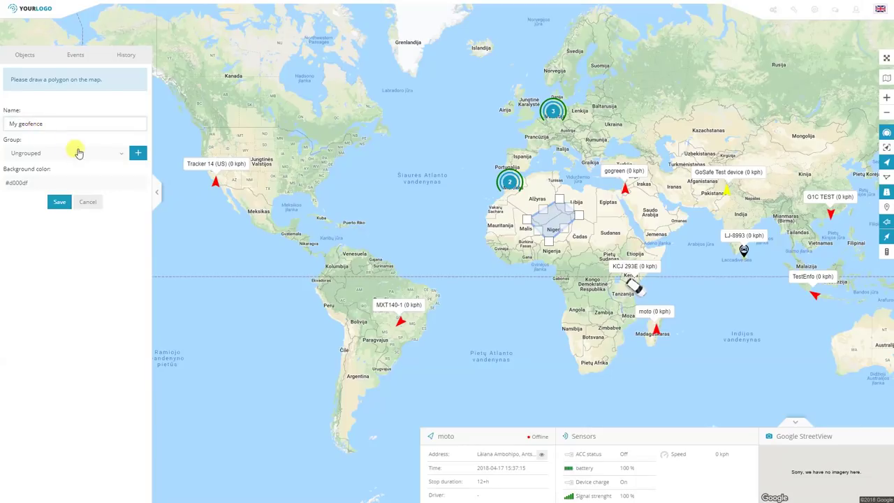
click(117, 154)
click(108, 157)
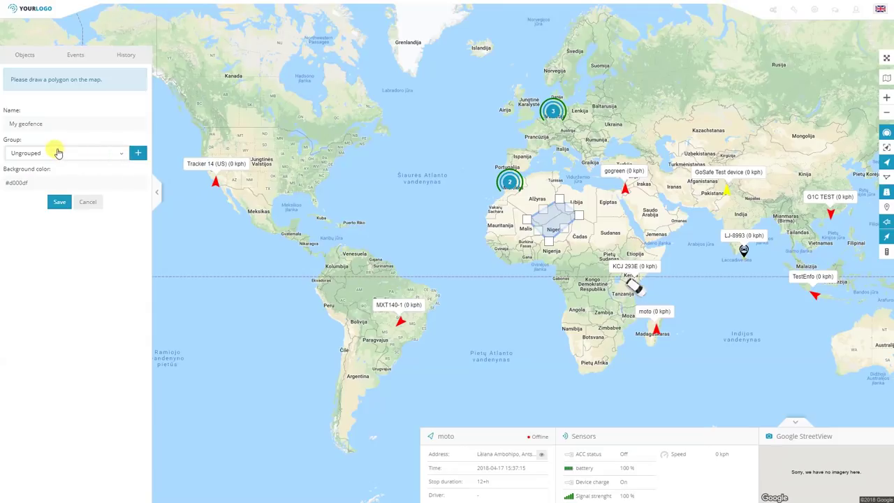
click(56, 157)
click(40, 151)
Step: Open the dialog for adding geofence groups and close it without adding a group
click(139, 153)
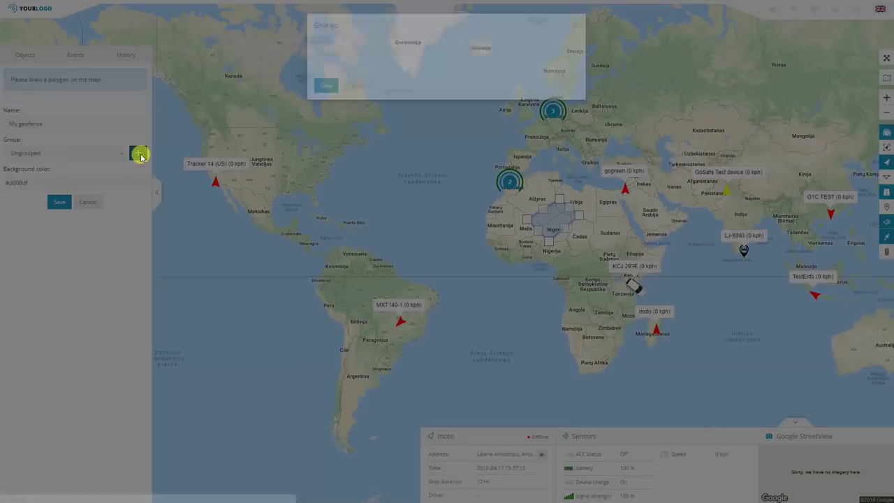
click(352, 71)
click(340, 50)
click(351, 123)
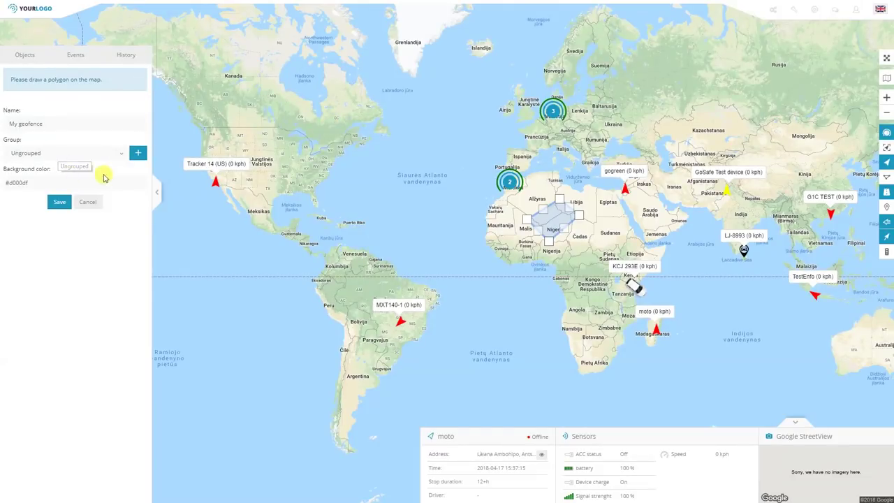
Step: Set the geofence's background color to #13ed36 and save the geofence
click(39, 183)
mouse_move(120, 199)
mouse_down()
mouse_move(104, 190)
mouse_move(119, 210)
mouse_up()
key(BackSpace)
key(BackSpace)
key(BackSpace)
key(BackSpace)
key(BackSpace)
key(BackSpace)
text(13ed36)
click(32, 244)
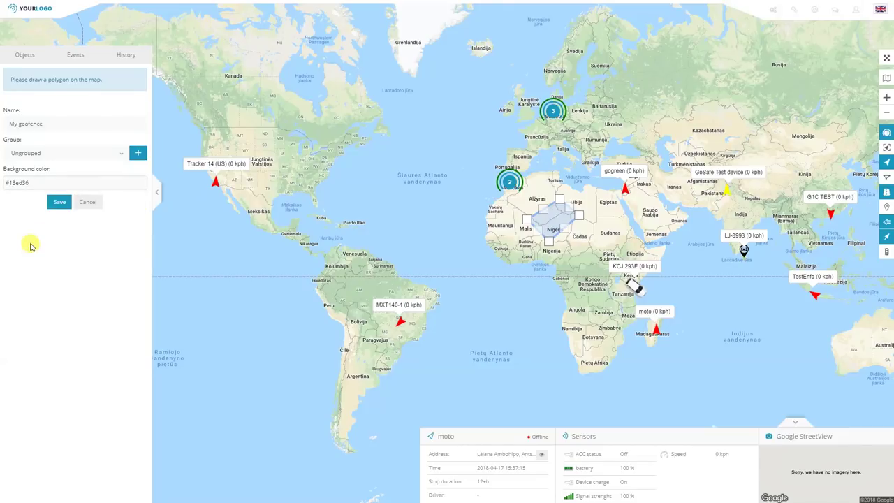
click(59, 202)
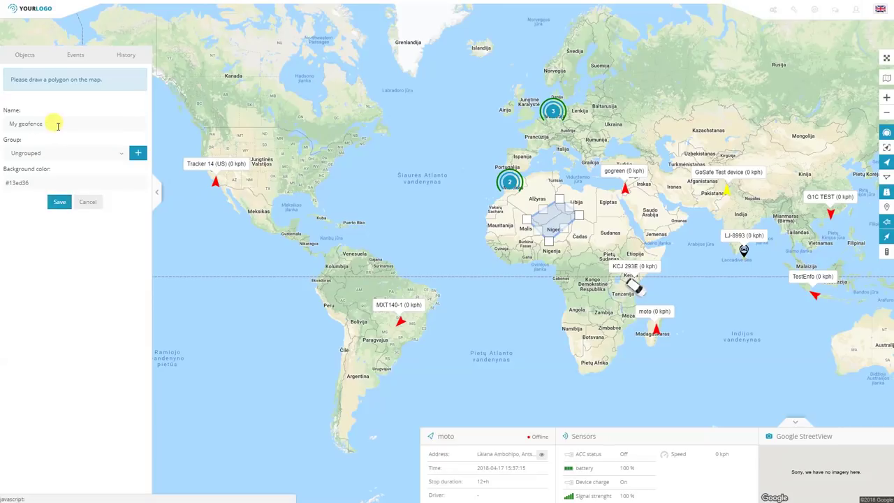
click(61, 203)
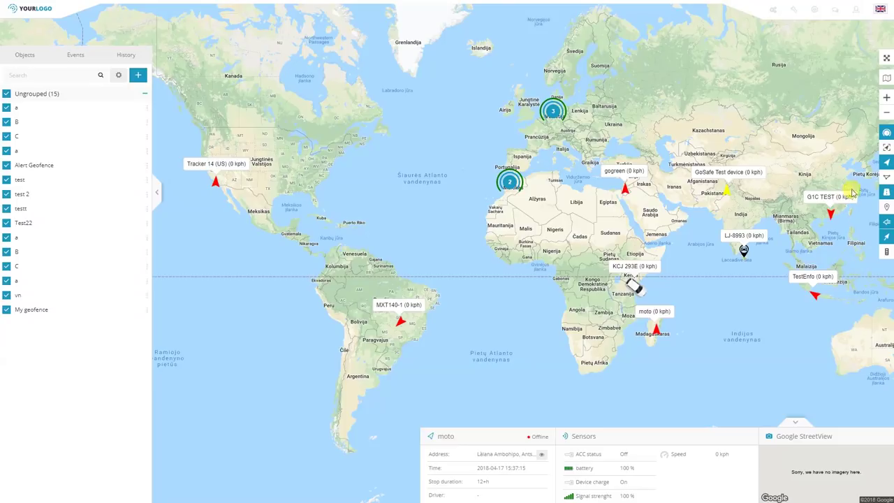
Step: Start a new route, draw a three-point line from Niger toward Libya on the map, and try to save it without a name
click(887, 181)
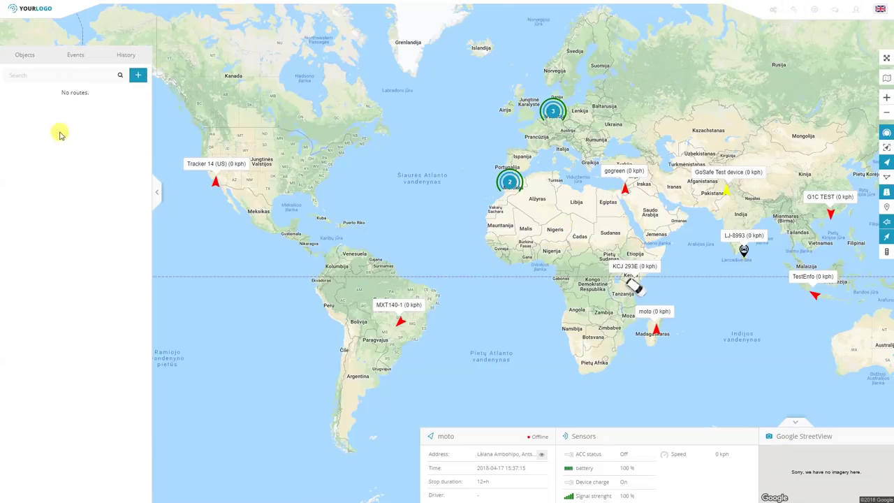
click(139, 77)
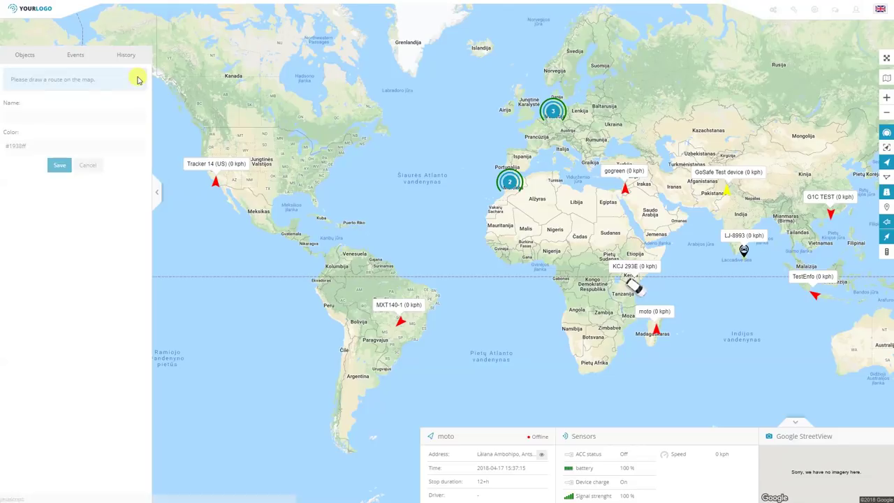
click(542, 222)
click(554, 212)
click(576, 209)
click(43, 111)
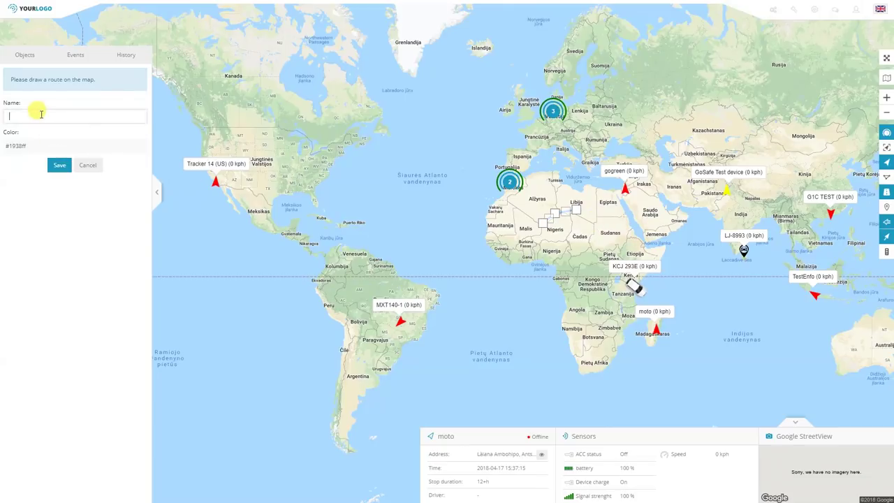
click(60, 166)
Step: Open the report creation form, title the report Fuel report, and view the available report types
click(794, 11)
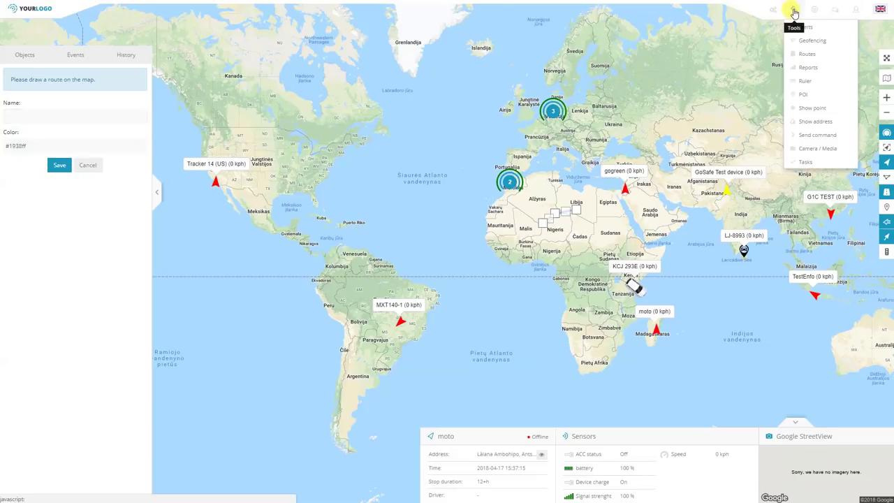
click(809, 68)
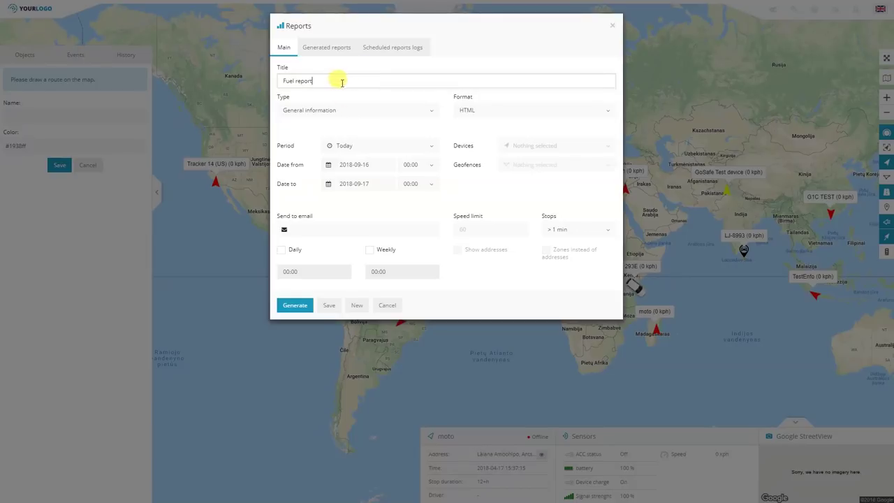
click(360, 116)
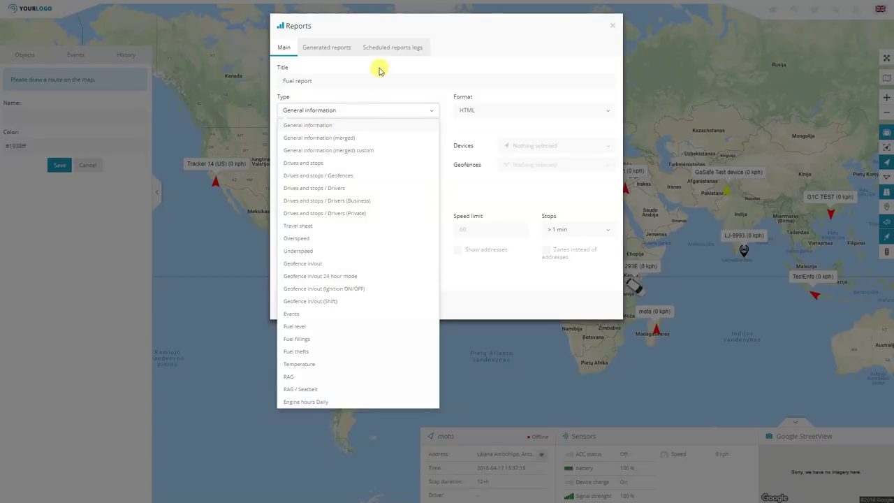
click(334, 102)
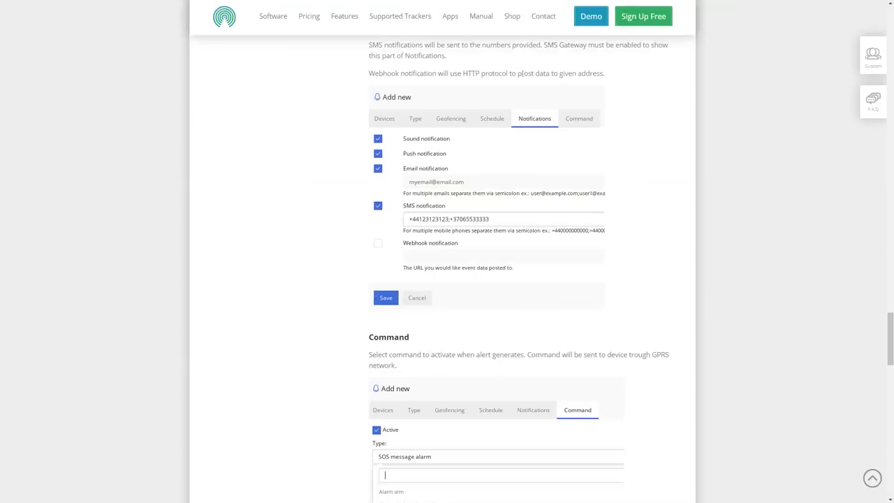
Step: Switch to the GPSWOX user manual and go through its Tools: Reports page to the Reports: Samples page
drag(891, 341, 868, 42)
click(278, 306)
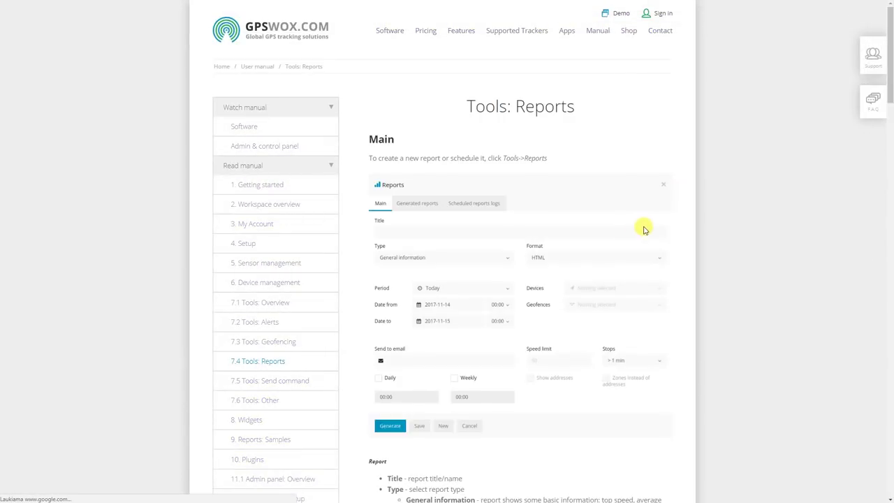
scroll(737, 213, down, 1)
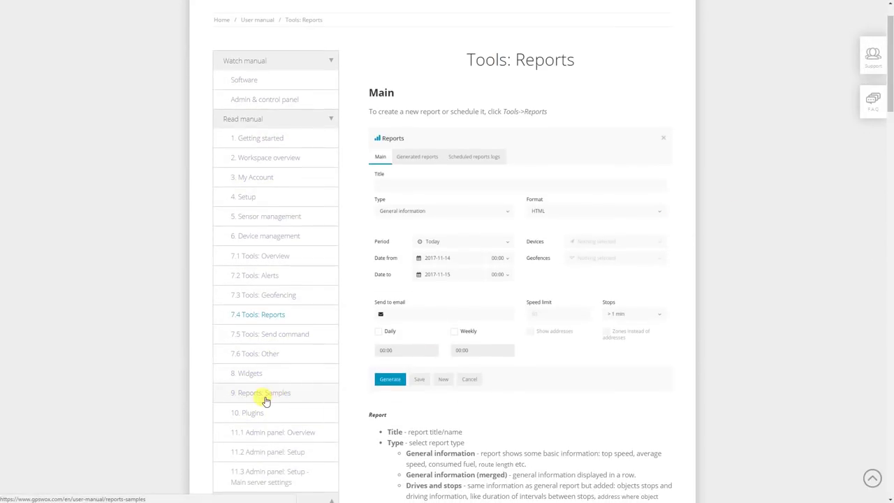
click(267, 395)
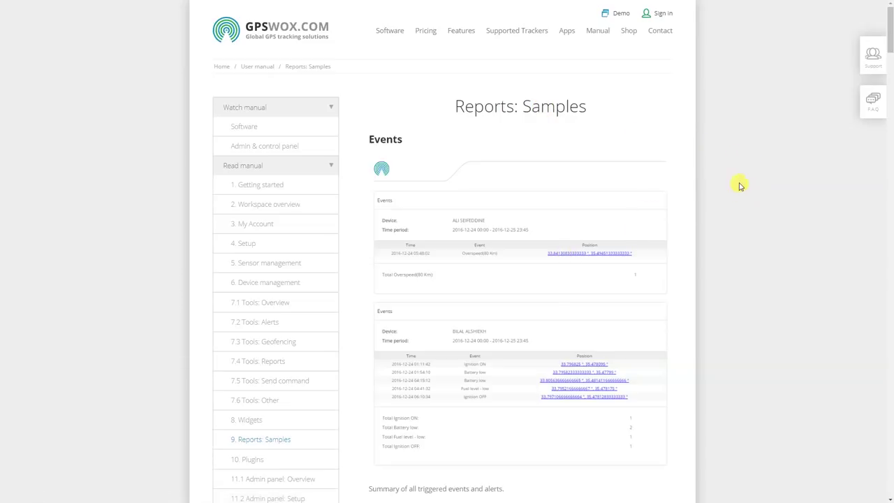
Step: Examine the sample reports for events, drives and stops, fuel level, fuel fillings, general information and geofence in/out
scroll(741, 182, down, 5)
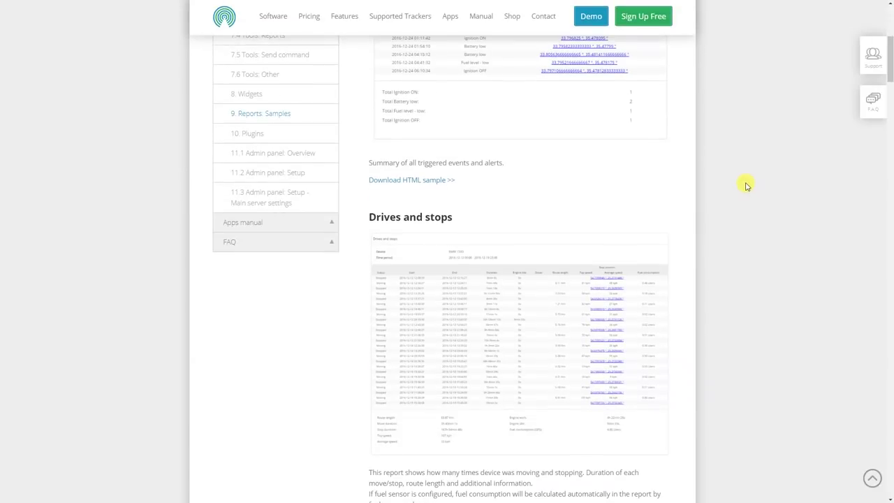
scroll(746, 184, up, 3)
scroll(745, 184, up, 2)
scroll(749, 185, down, 8)
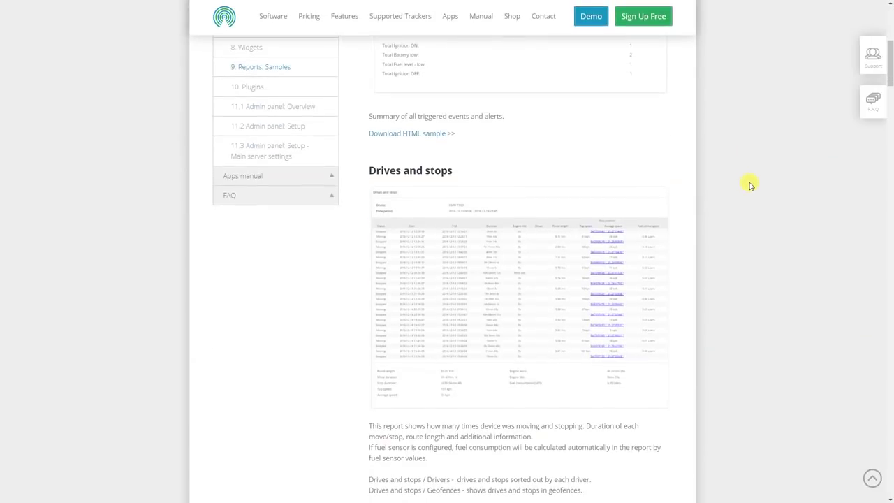
scroll(513, 195, down, 1)
scroll(509, 201, up, 3)
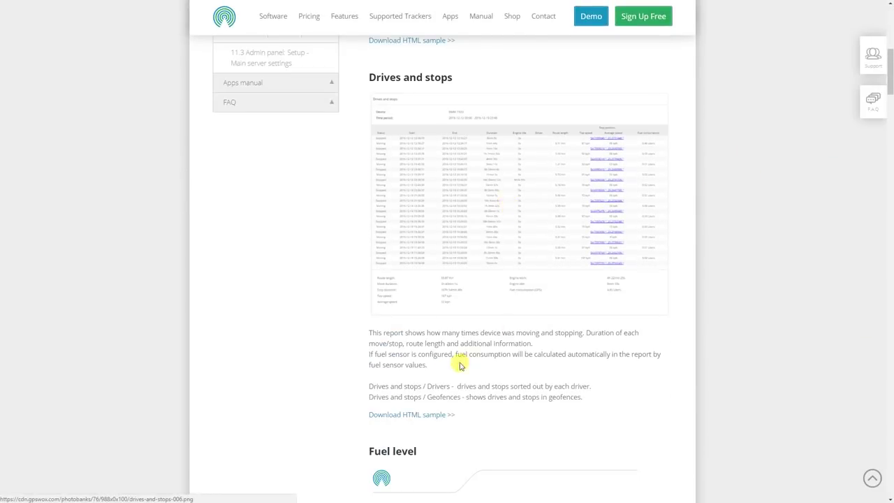
scroll(712, 278, down, 5)
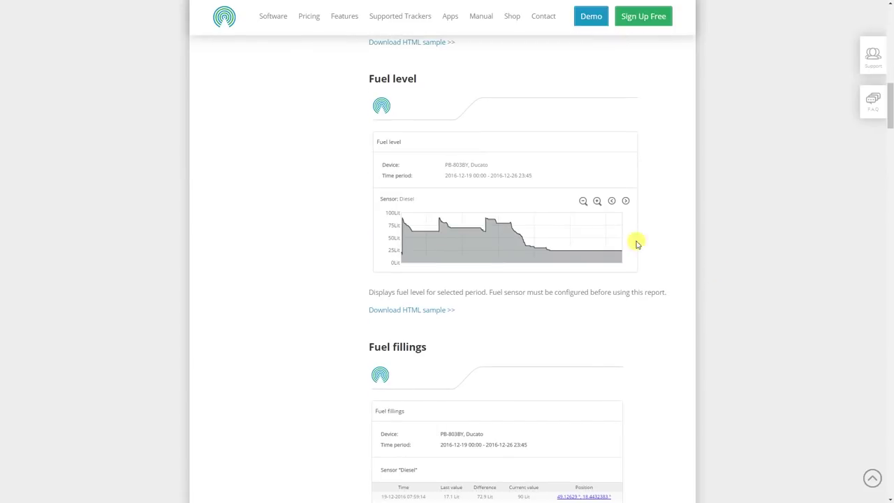
scroll(584, 231, down, 2)
scroll(587, 231, down, 7)
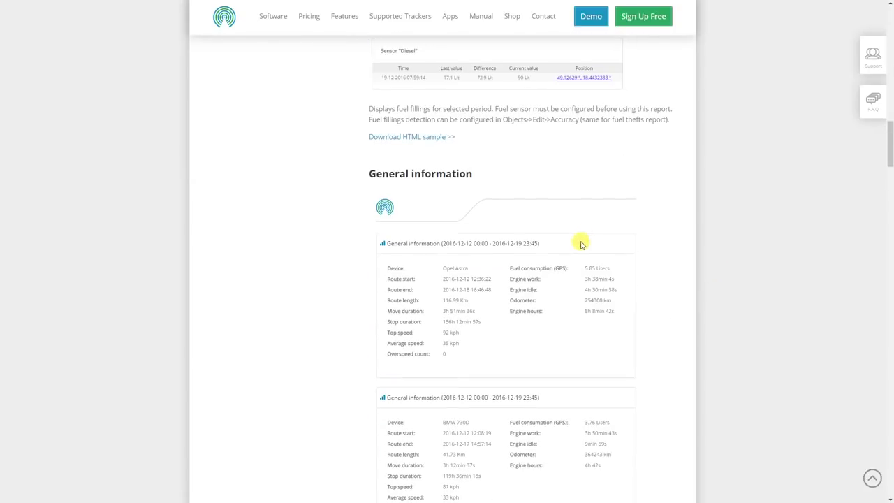
scroll(574, 222, down, 10)
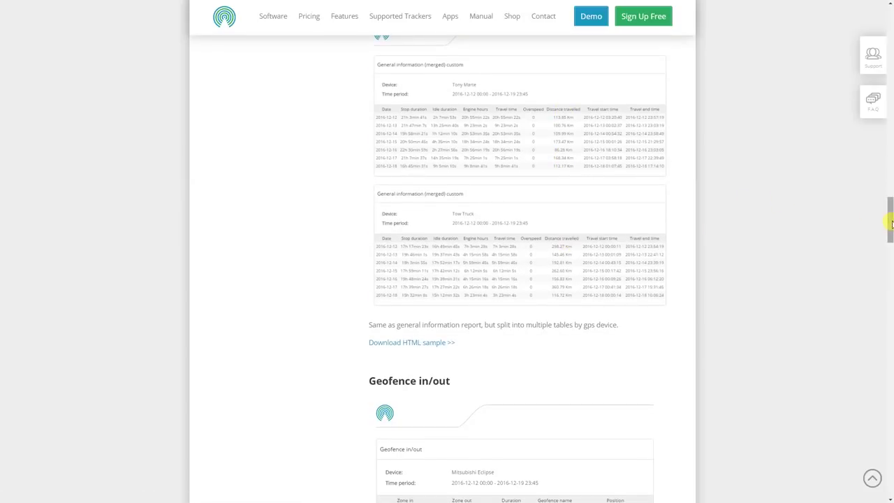
drag(890, 224, 850, 30)
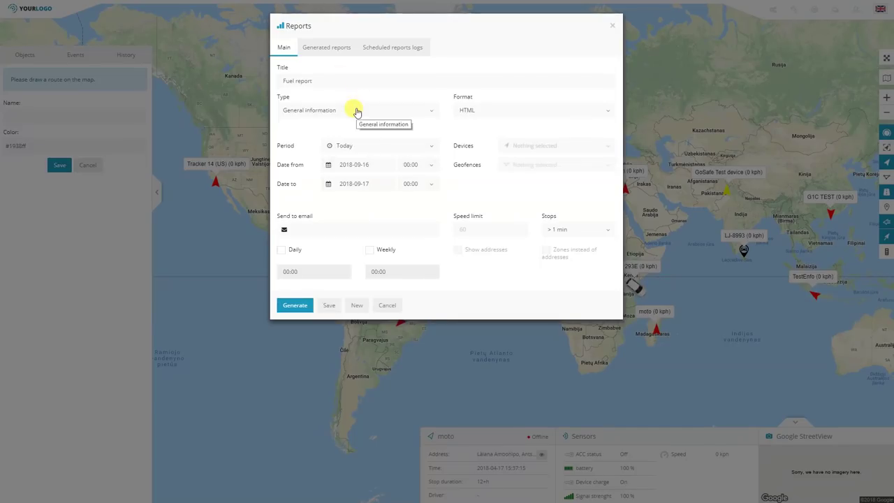
Step: Return to the tracking platform's report form and review the type and format options, keeping General information and HTML
click(356, 111)
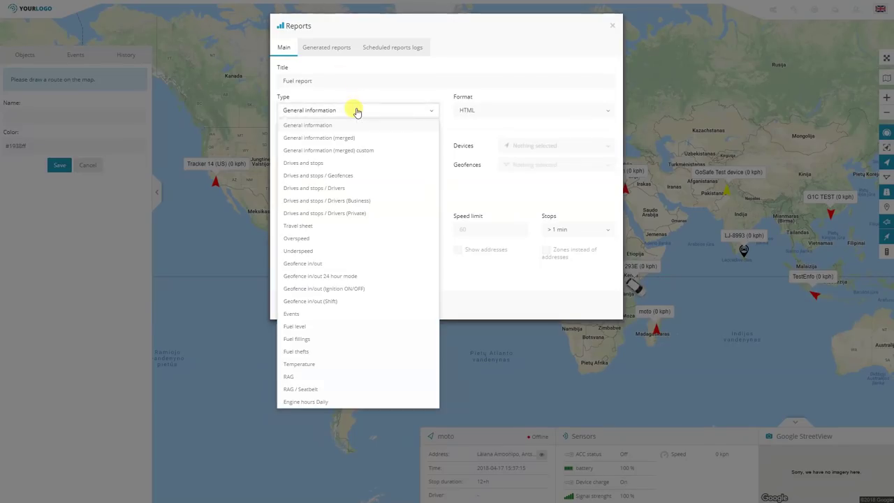
click(357, 110)
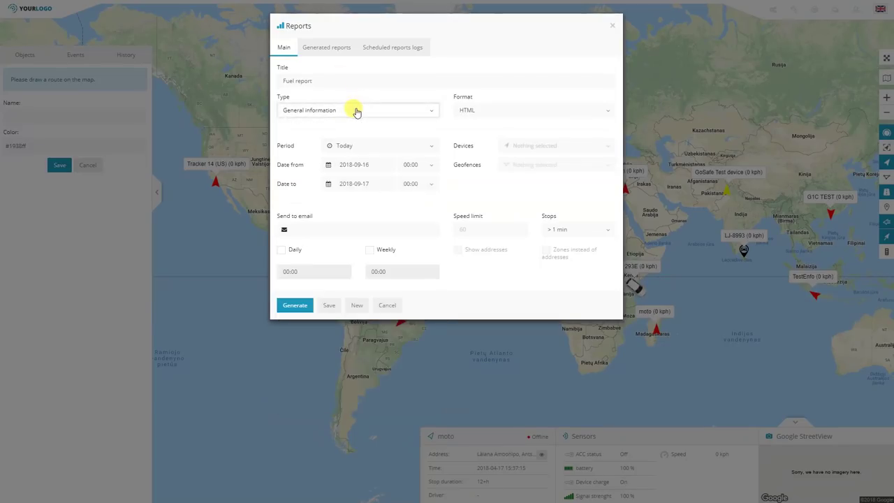
click(537, 113)
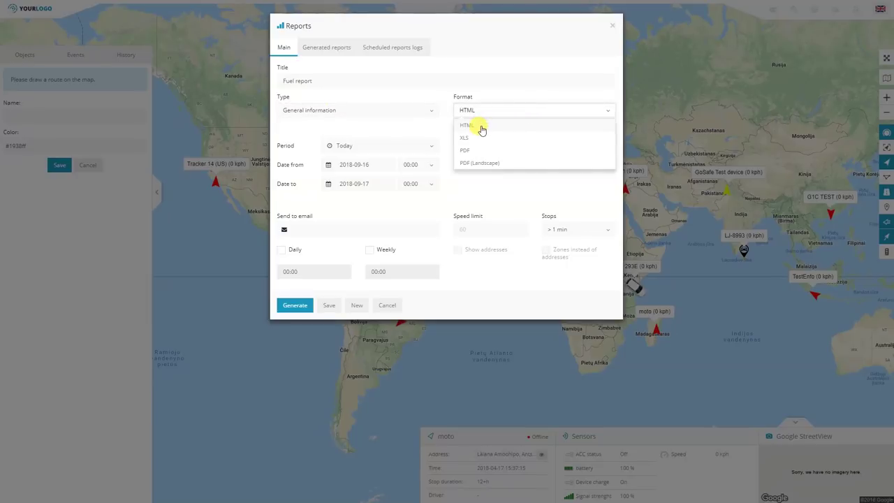
click(502, 115)
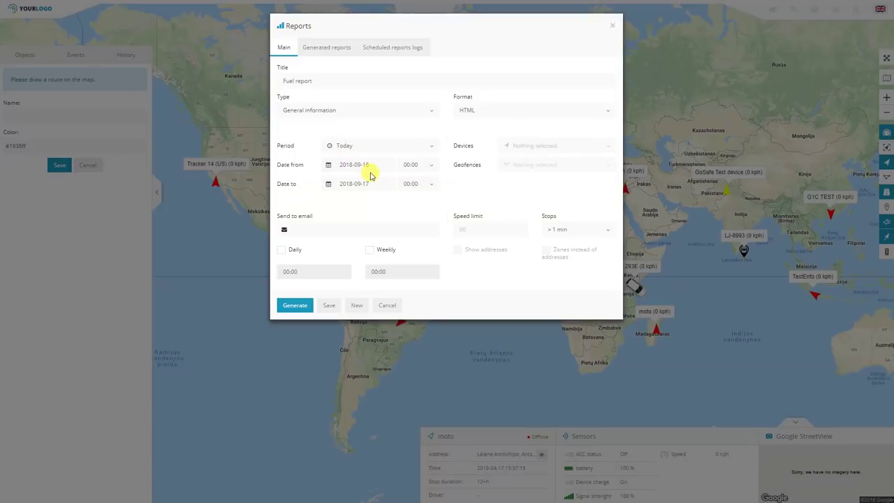
Step: Select all devices for the report and deselect them all again
click(602, 147)
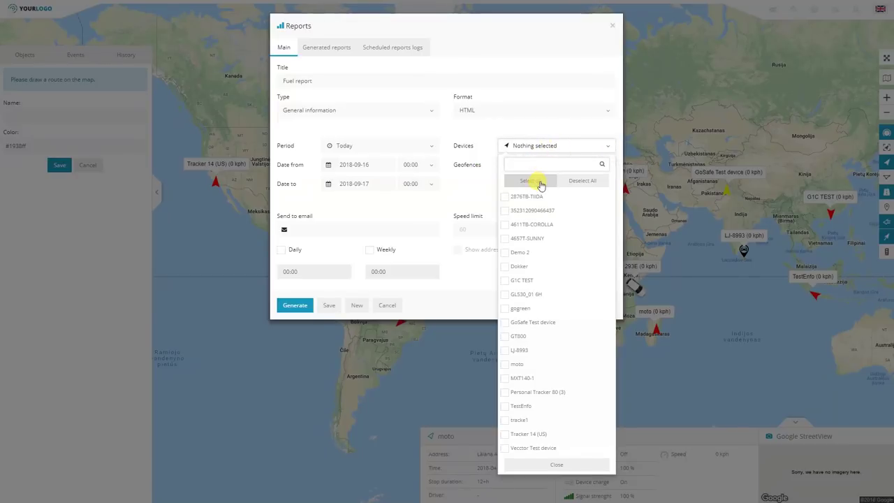
click(515, 145)
click(538, 145)
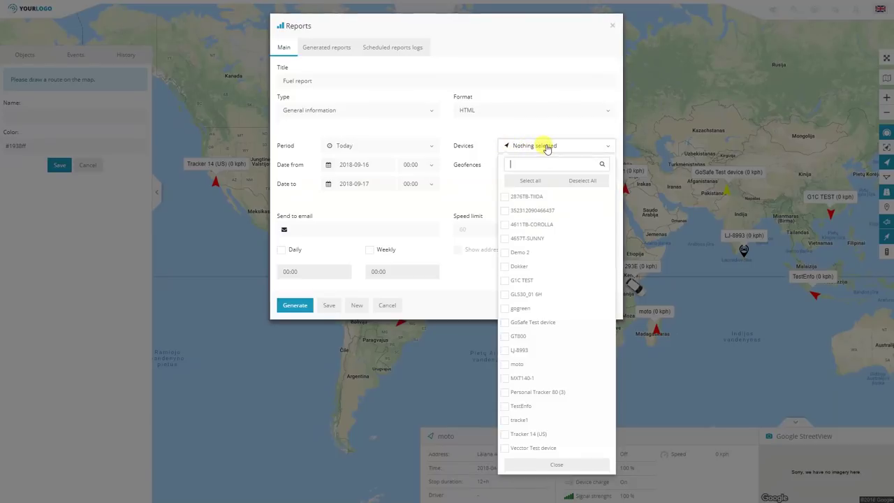
click(531, 181)
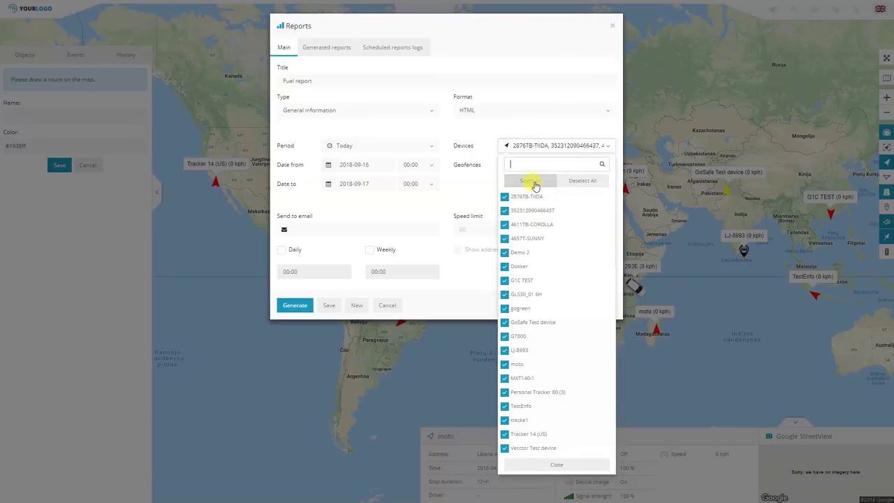
click(581, 181)
click(504, 224)
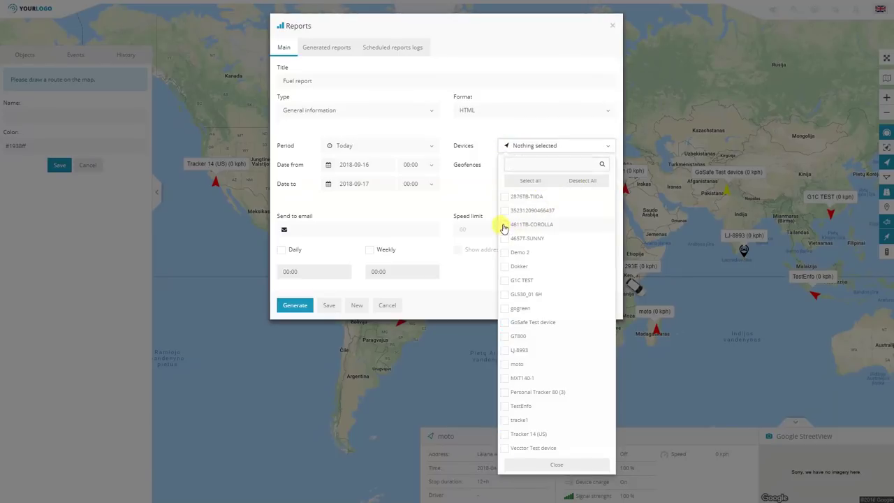
click(504, 281)
click(504, 350)
click(504, 391)
click(580, 181)
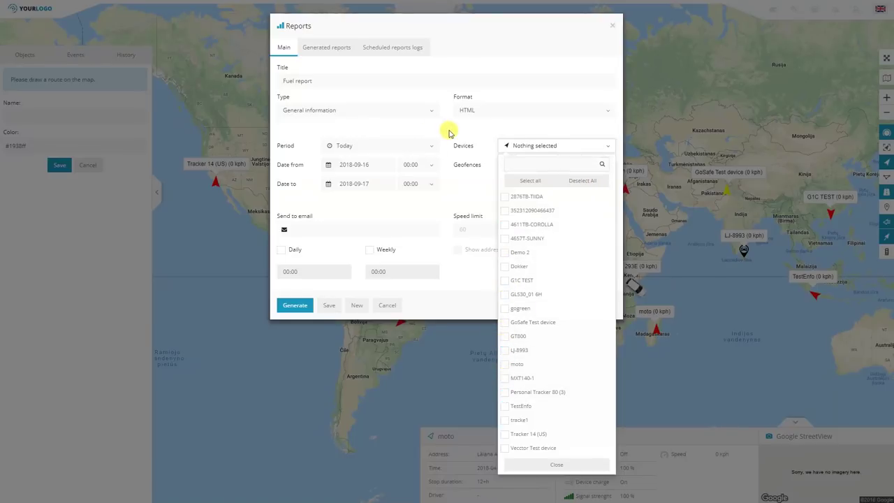
click(452, 133)
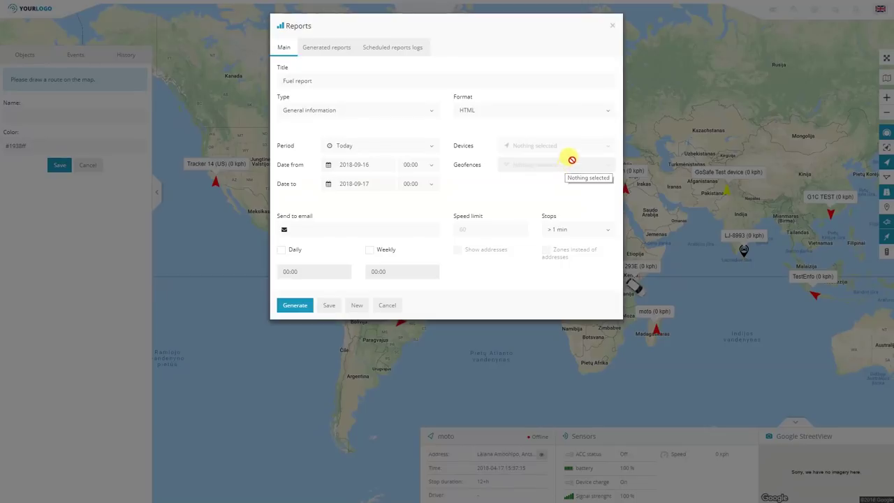
Step: Show the report's email recipient field and switch the daily and weekly sending options on and off again
click(320, 231)
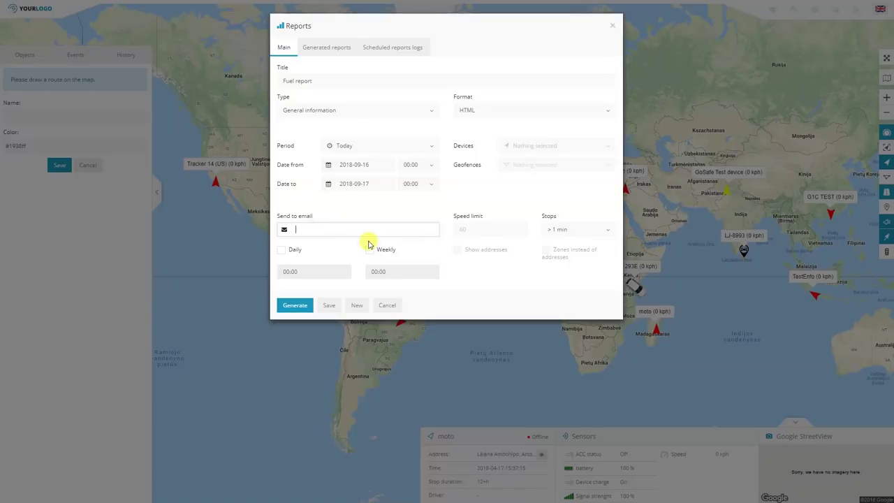
click(295, 254)
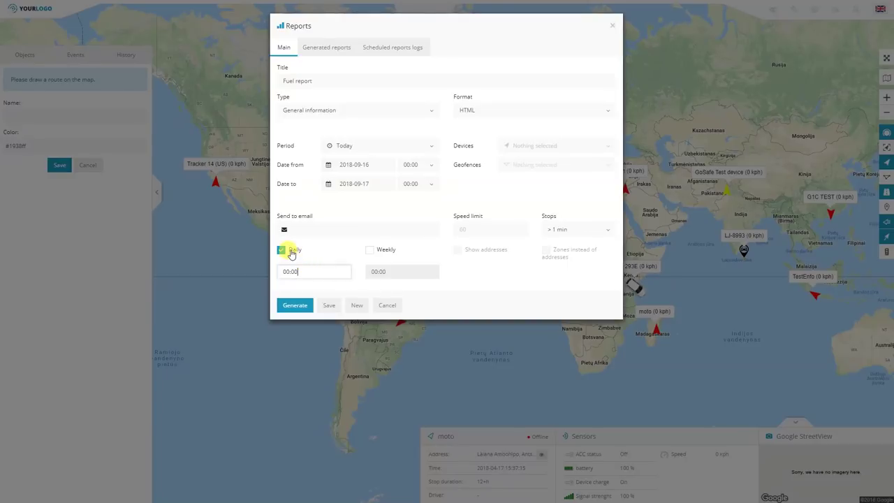
click(292, 254)
click(381, 256)
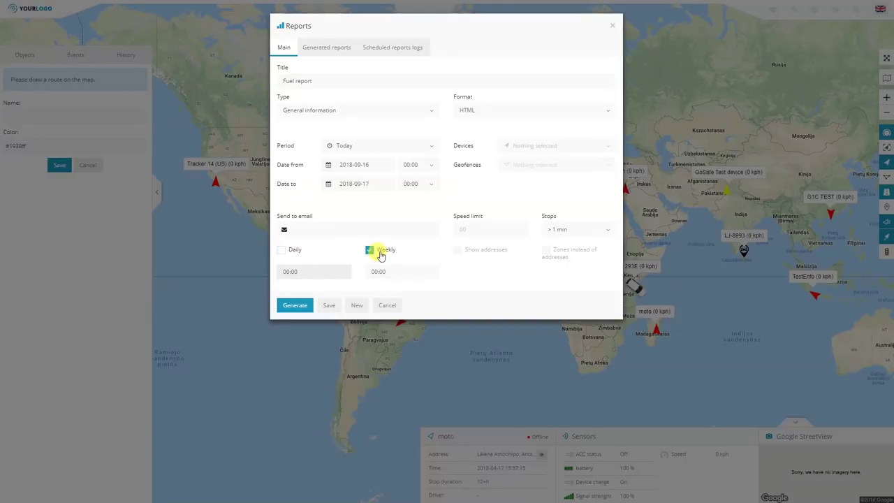
click(385, 253)
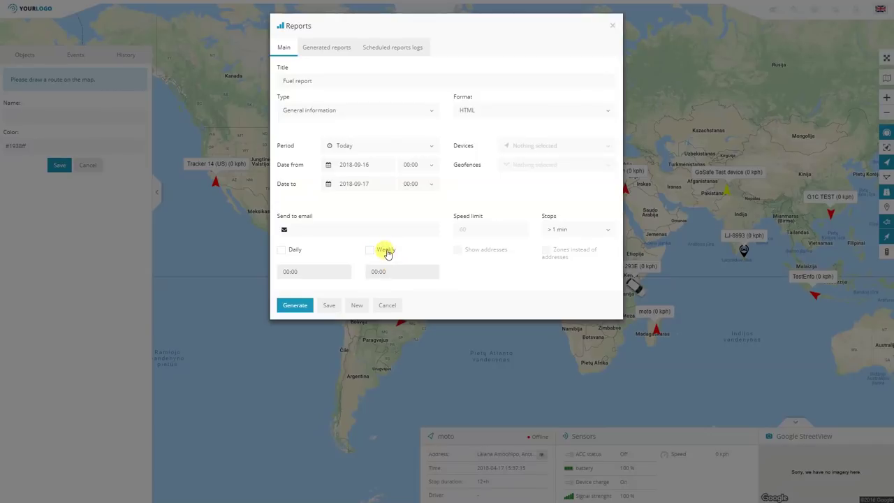
Step: Reset the report form to start a new blank report
click(304, 309)
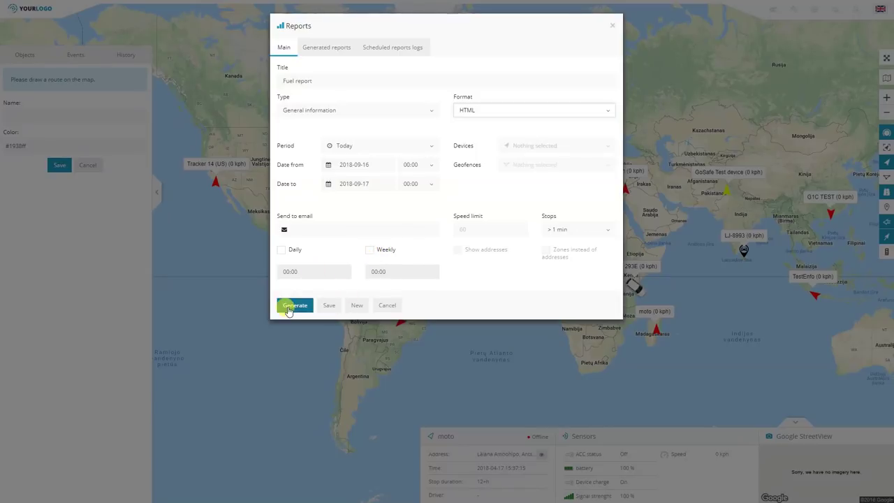
click(351, 309)
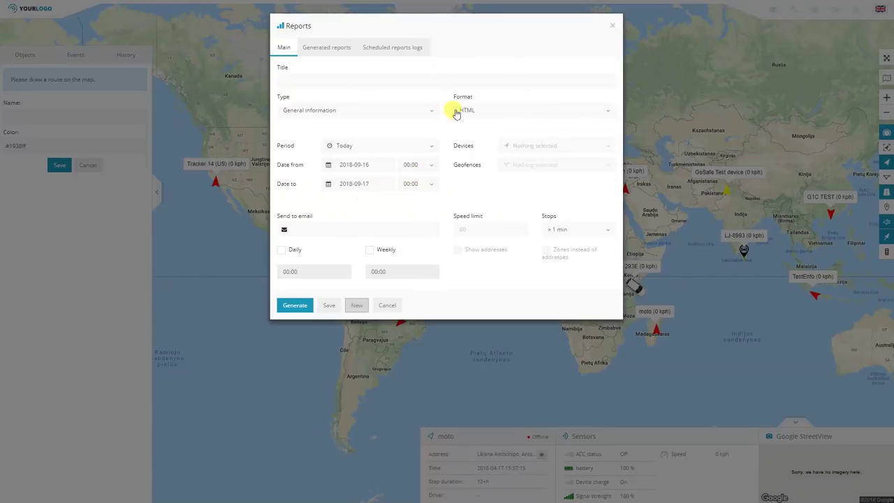
Step: Open the saved Tractor report for editing and go back to the list of generated reports
click(330, 47)
click(294, 49)
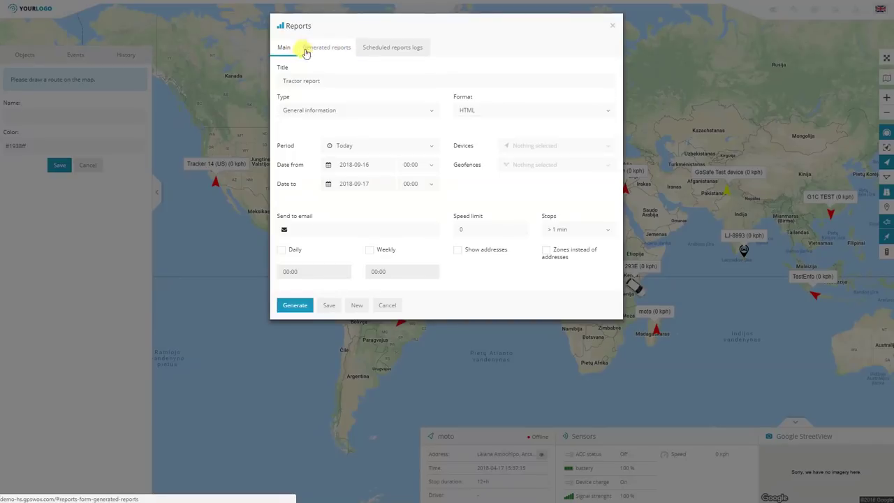
click(317, 50)
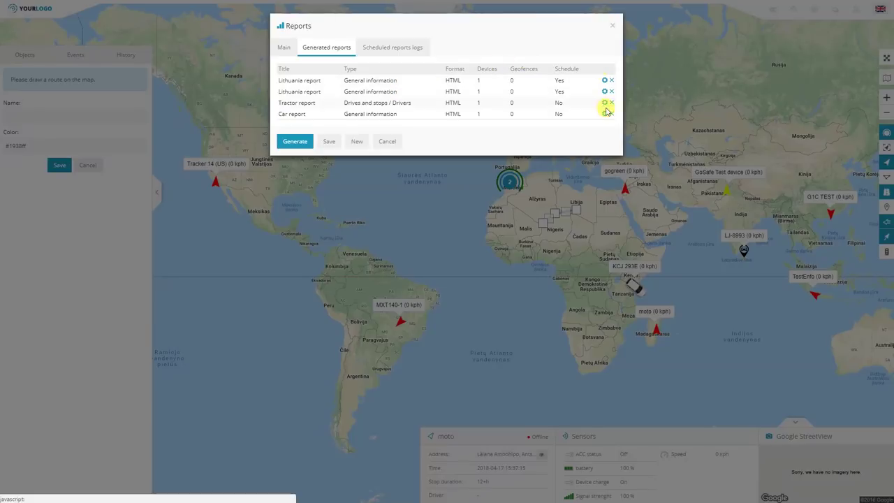
Step: View the logs of scheduled reports and close the Reports window
click(388, 49)
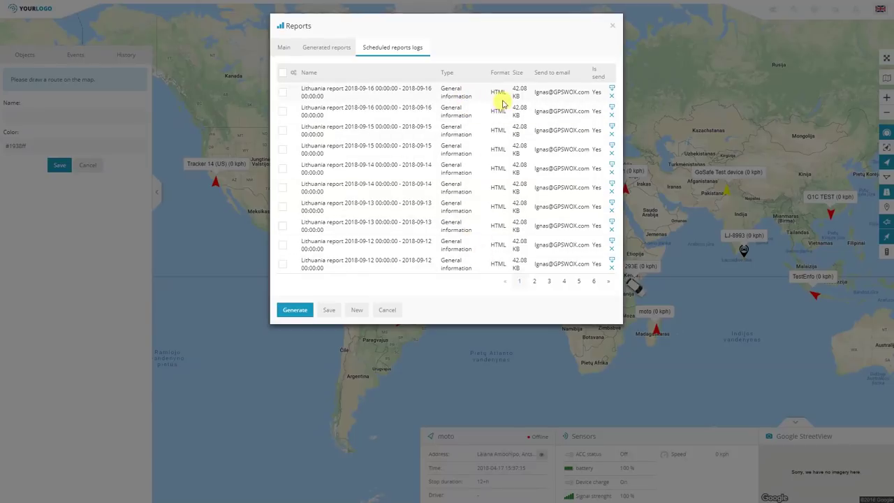
click(388, 310)
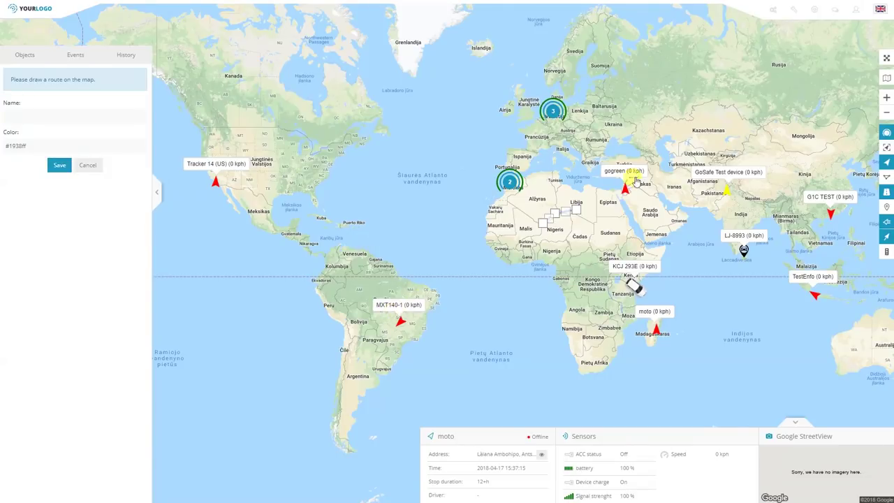
Step: Measure a multi-point distance eastward across central Africa from Nigeria with the Ruler
click(794, 9)
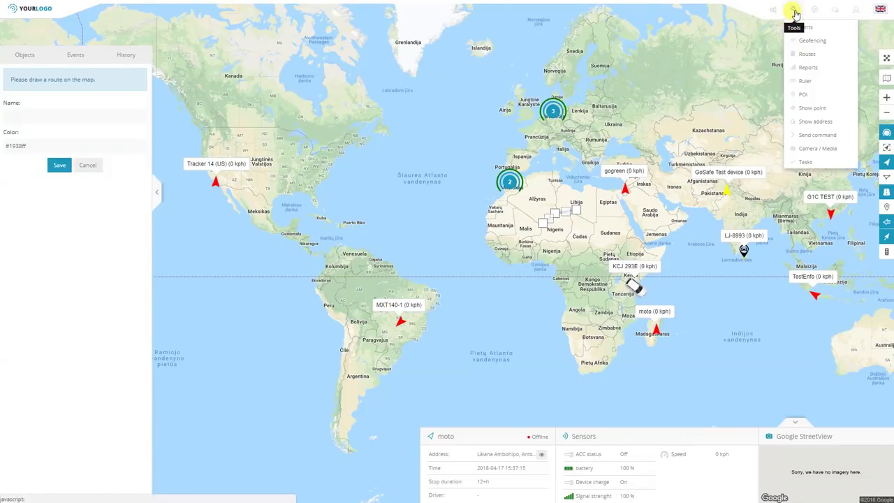
click(829, 83)
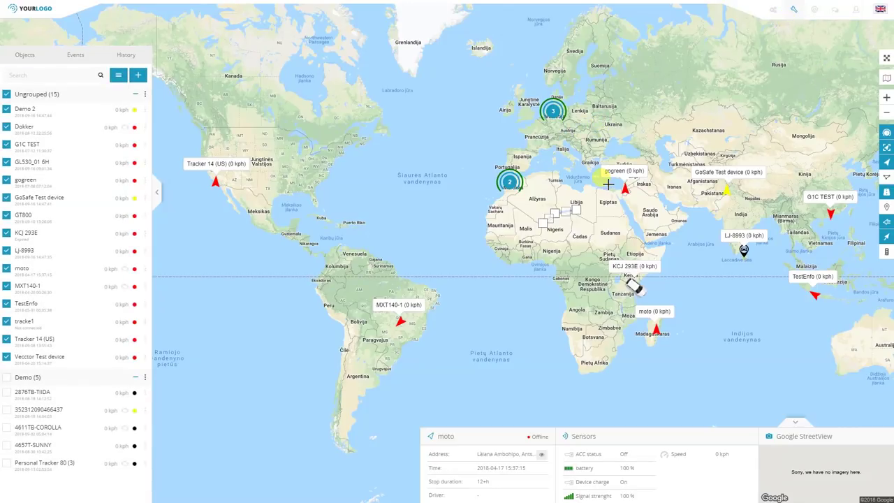
click(546, 253)
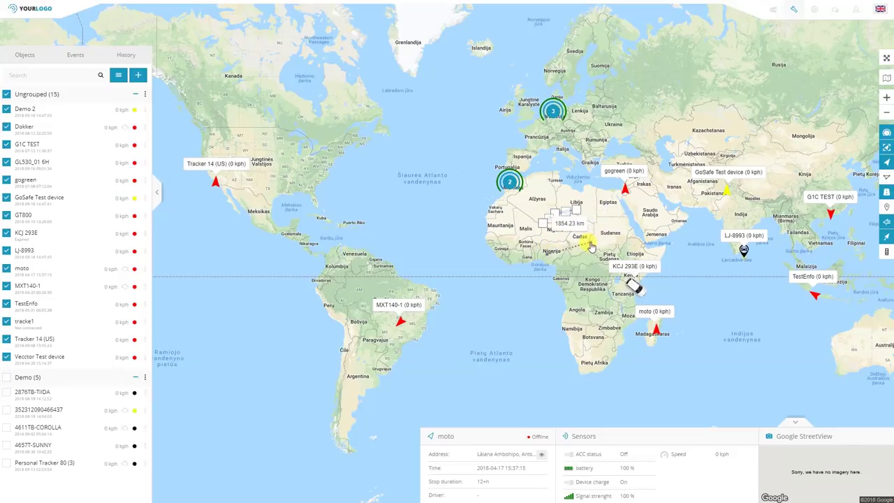
click(602, 235)
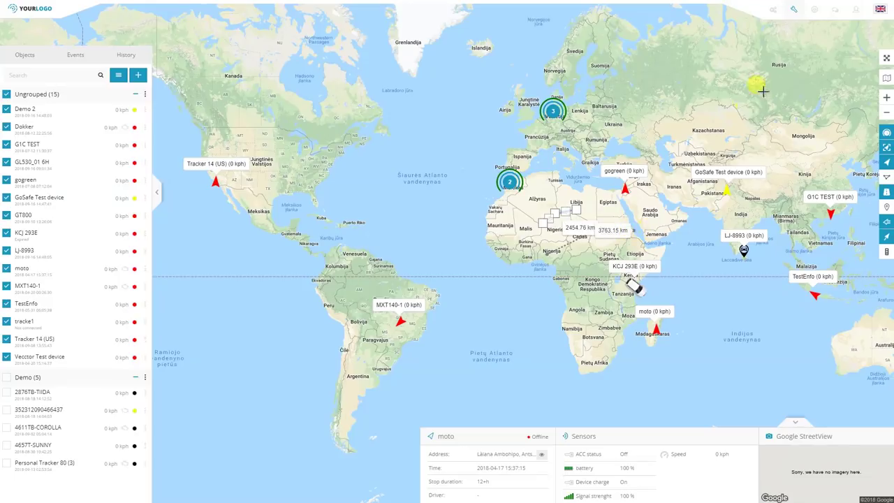
Step: Create a point of interest named My POI with the third marker icon and turn on POI display on the map
click(794, 10)
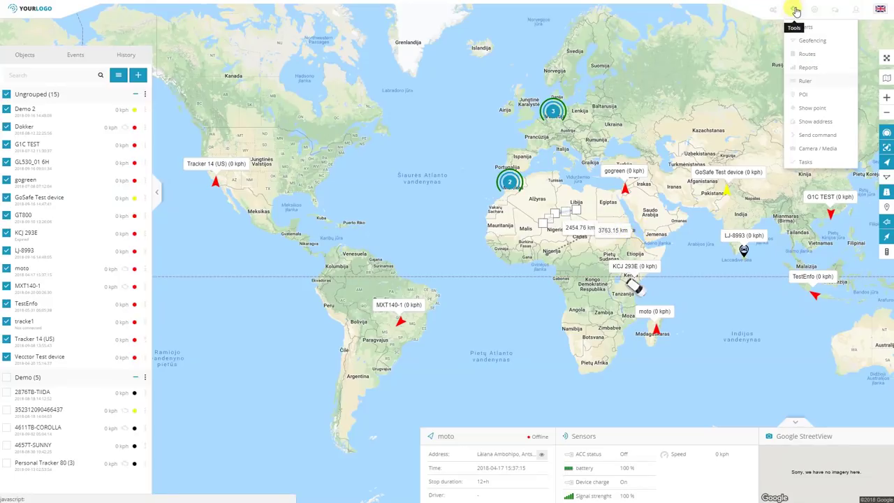
click(805, 94)
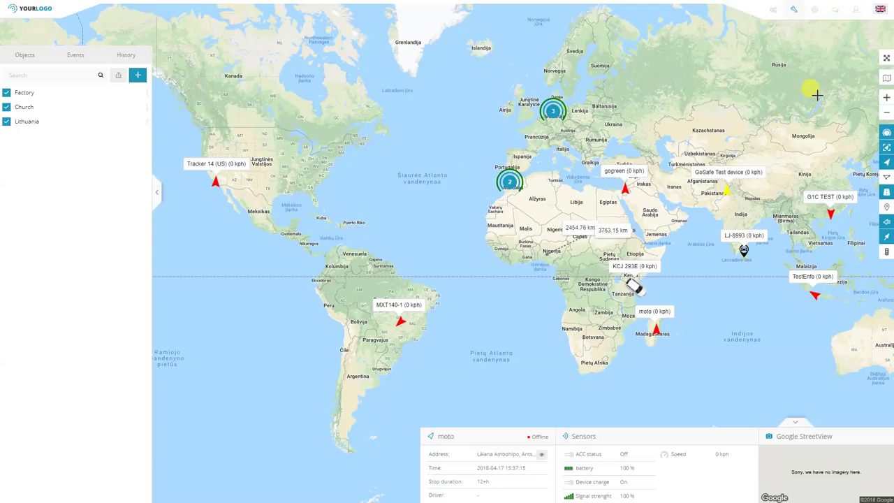
click(138, 77)
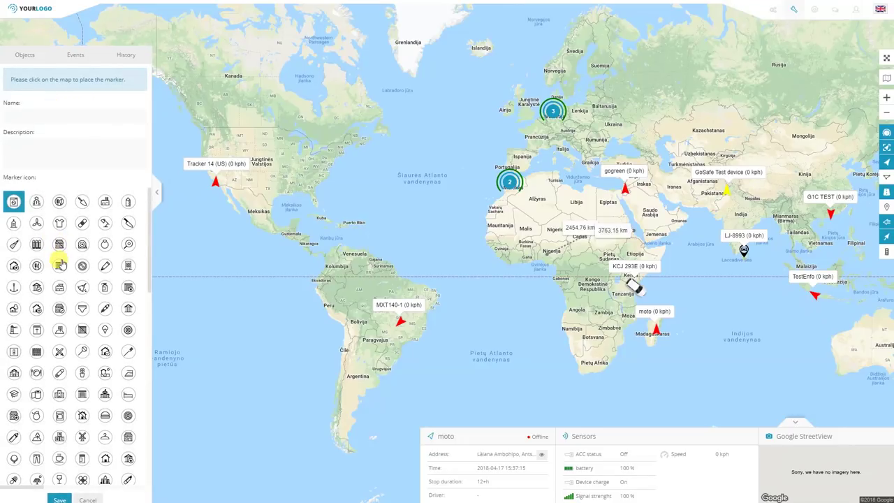
click(34, 111)
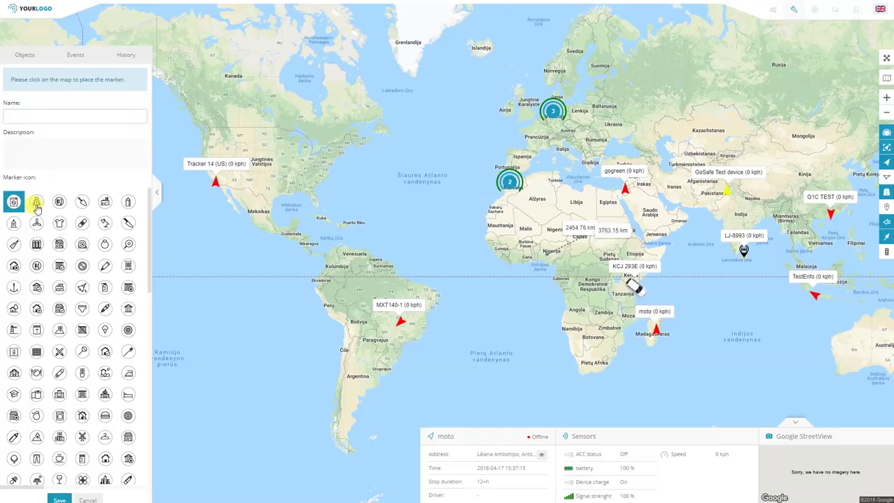
click(59, 201)
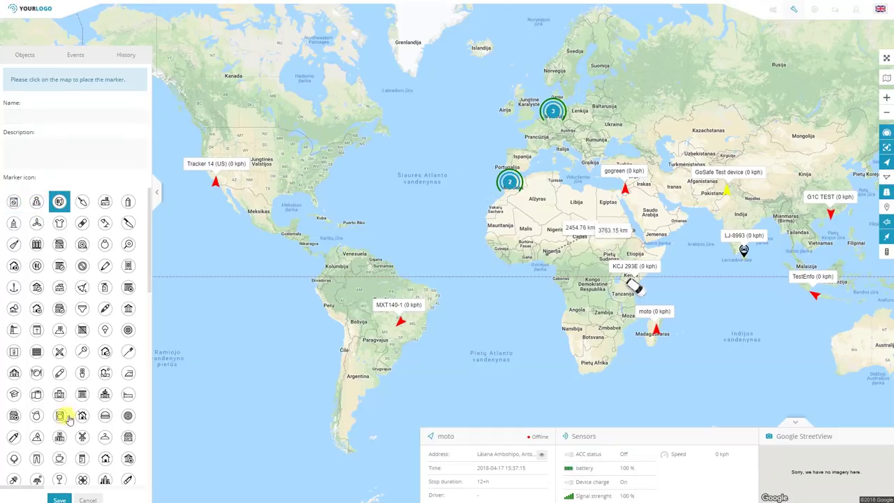
click(62, 497)
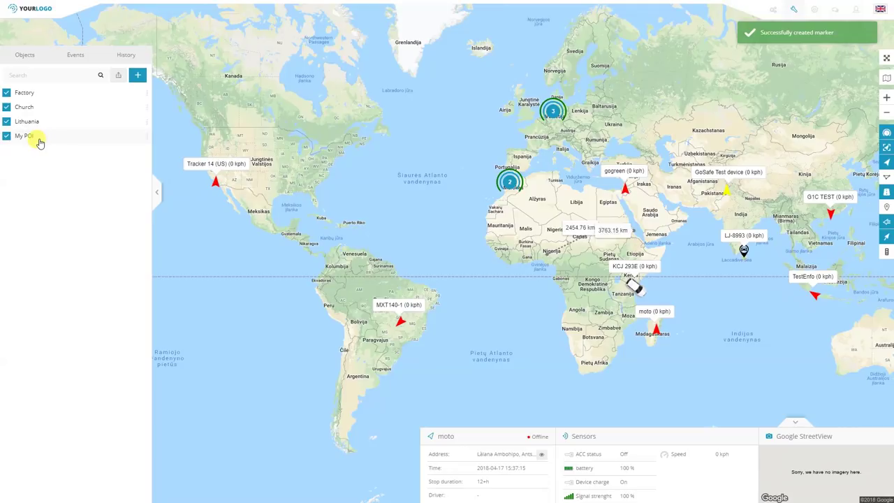
drag(721, 299, 681, 280)
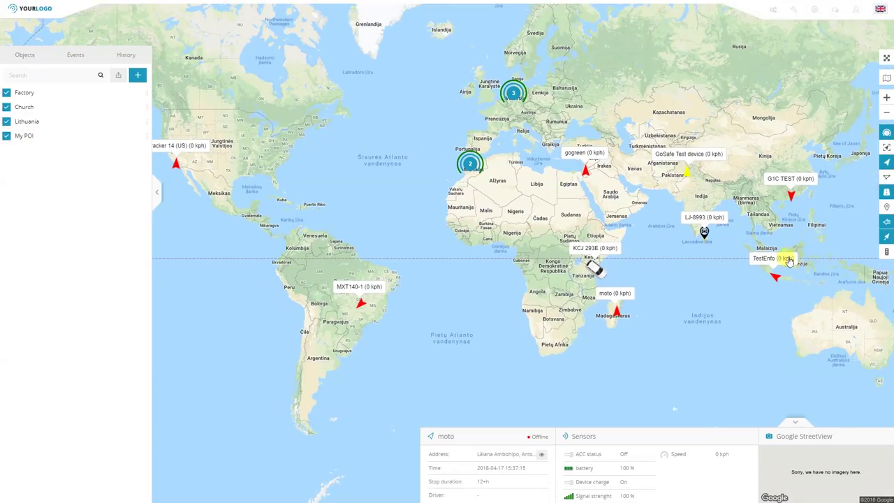
click(887, 209)
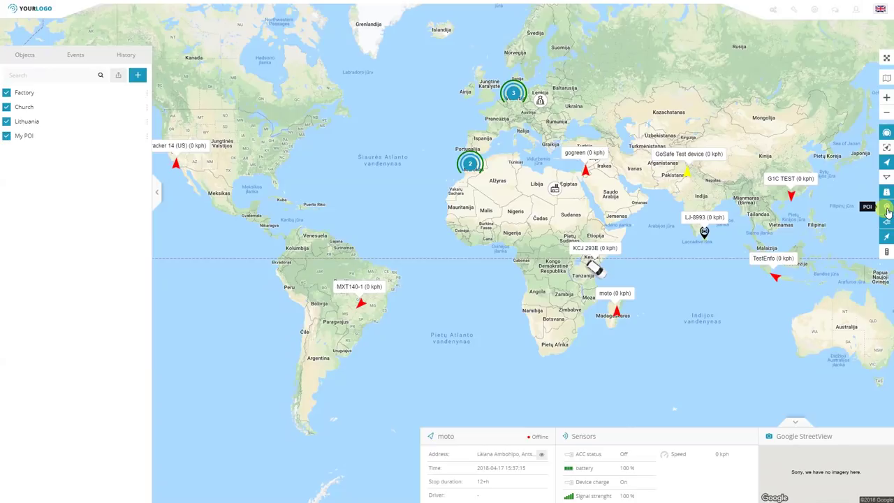
Step: Open the Show point tool in degrees, minutes and seconds format, try it without coordinates, and close it
click(793, 10)
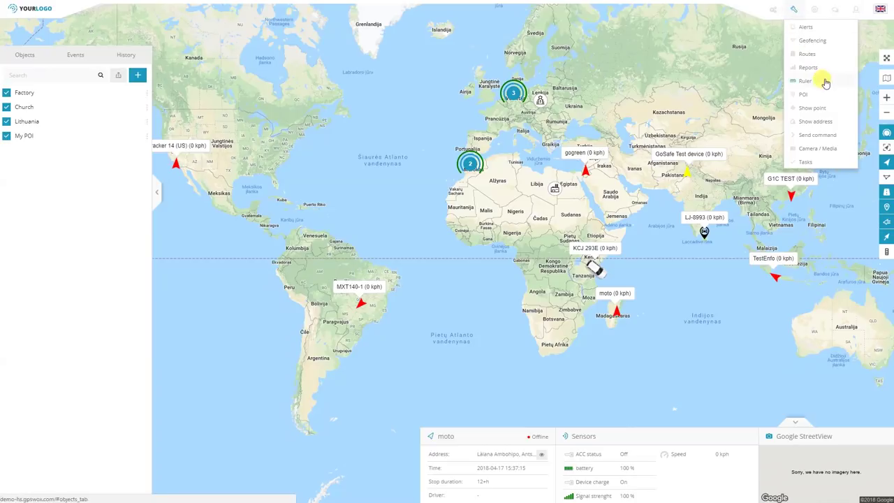
click(812, 108)
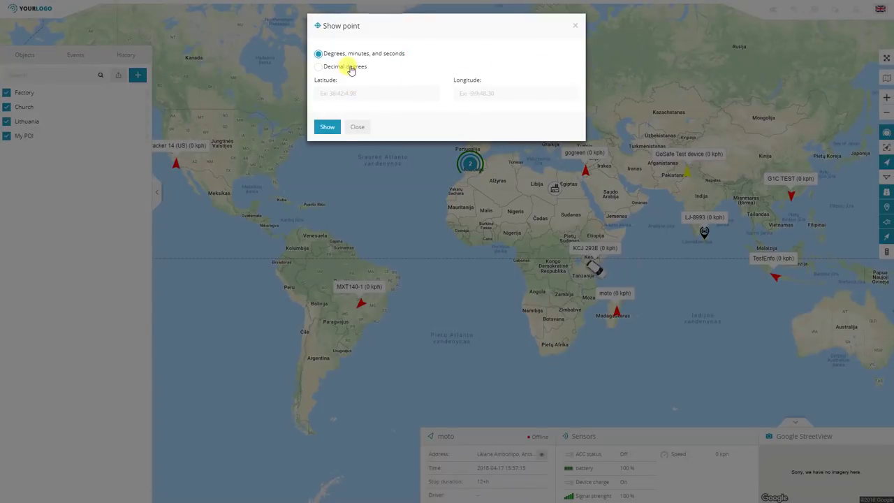
click(329, 127)
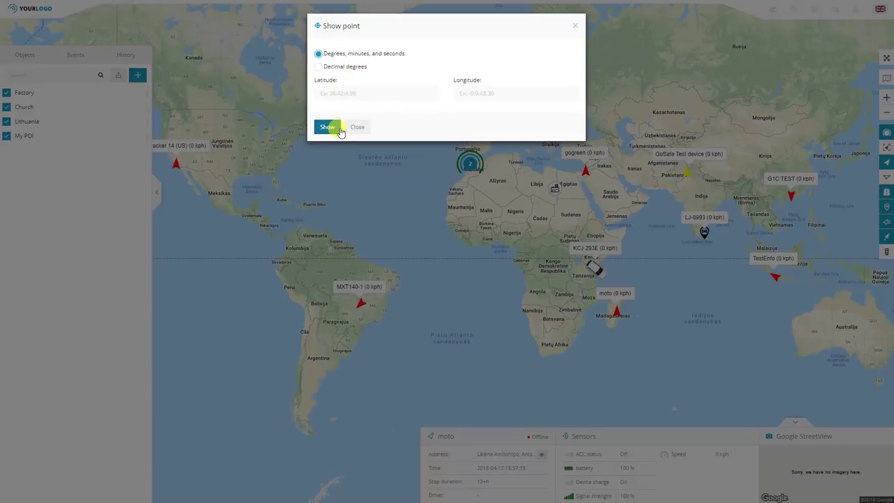
click(358, 126)
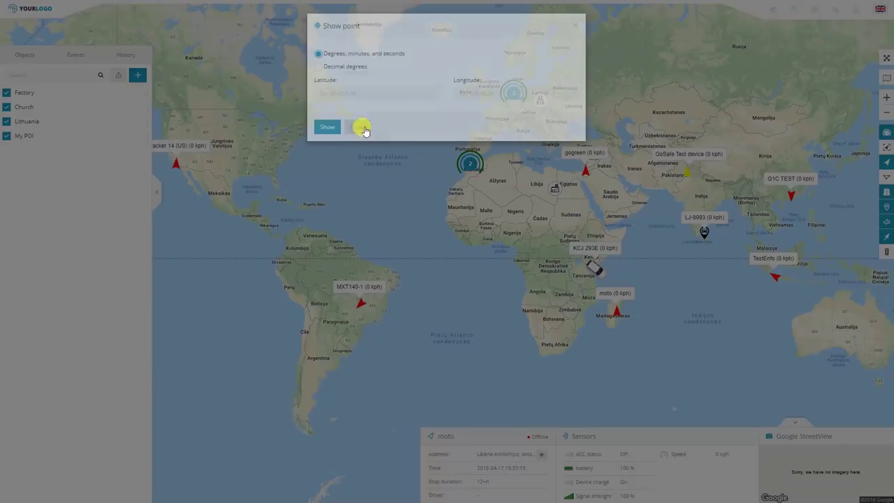
Step: Show the address search form of the Show address tool and cancel it
click(797, 13)
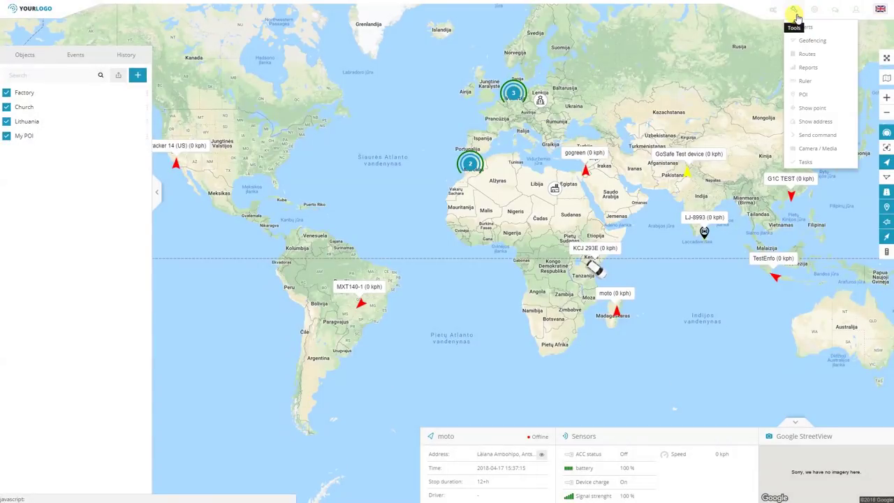
click(816, 122)
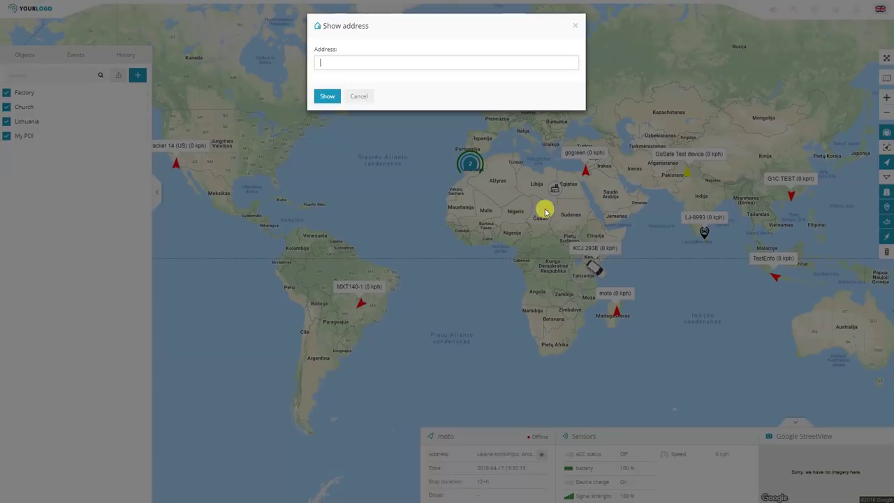
click(361, 102)
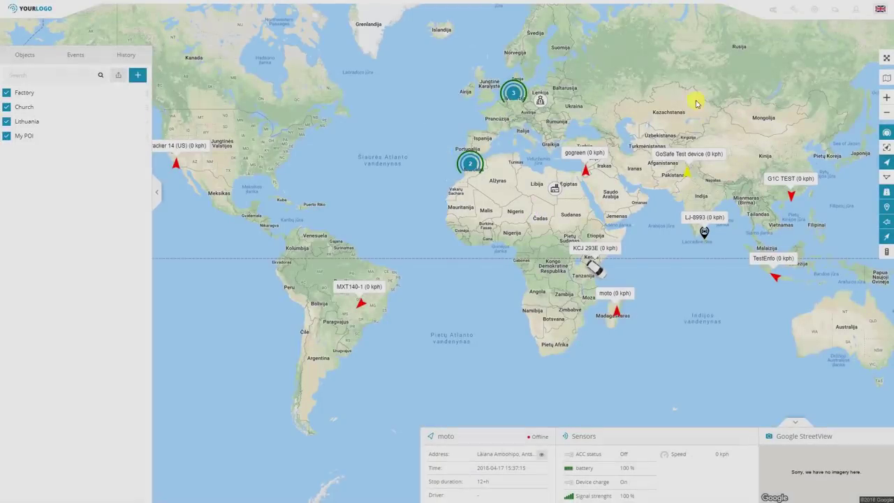
Step: Show the Send command form and cancel it without sending anything
click(793, 13)
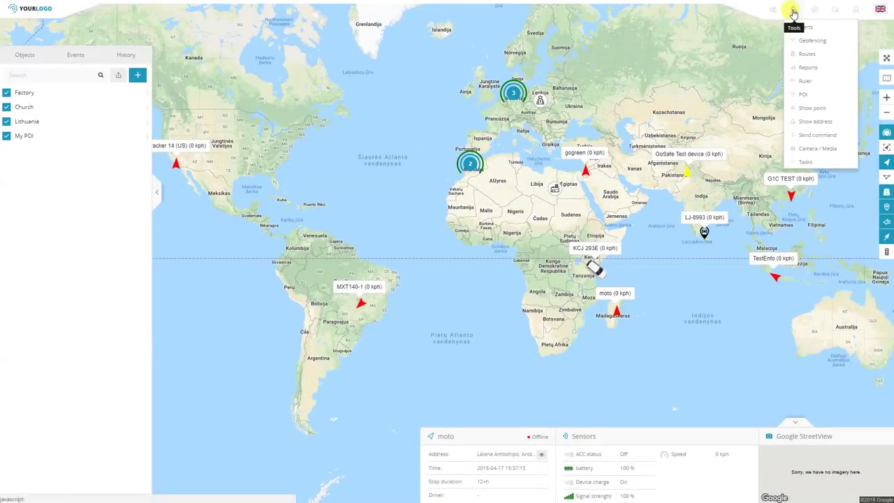
click(829, 140)
click(359, 144)
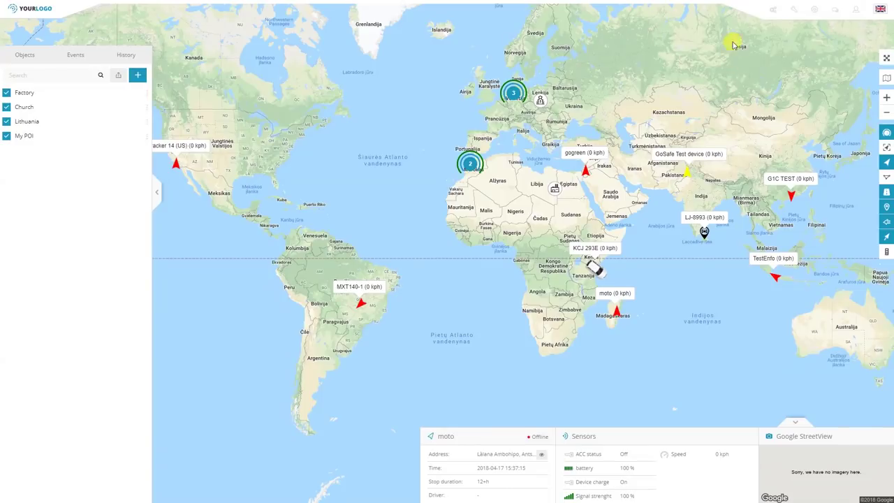
click(794, 11)
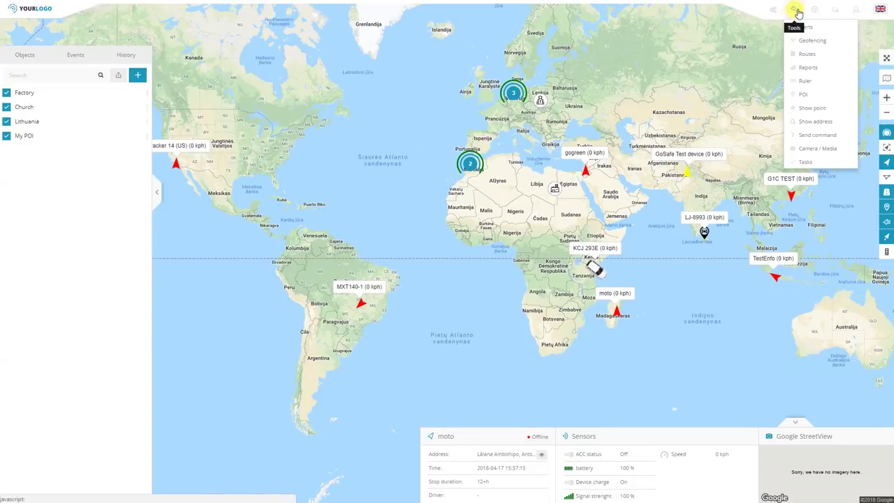
click(836, 150)
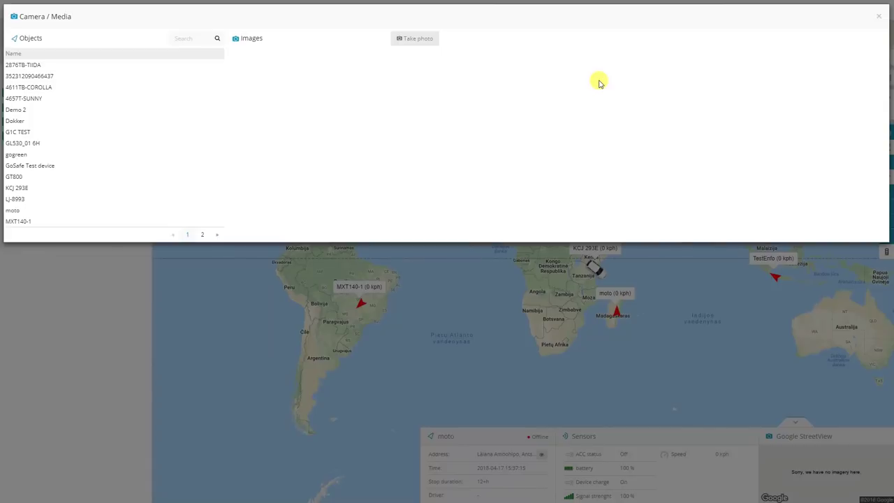
click(66, 98)
click(52, 73)
click(54, 155)
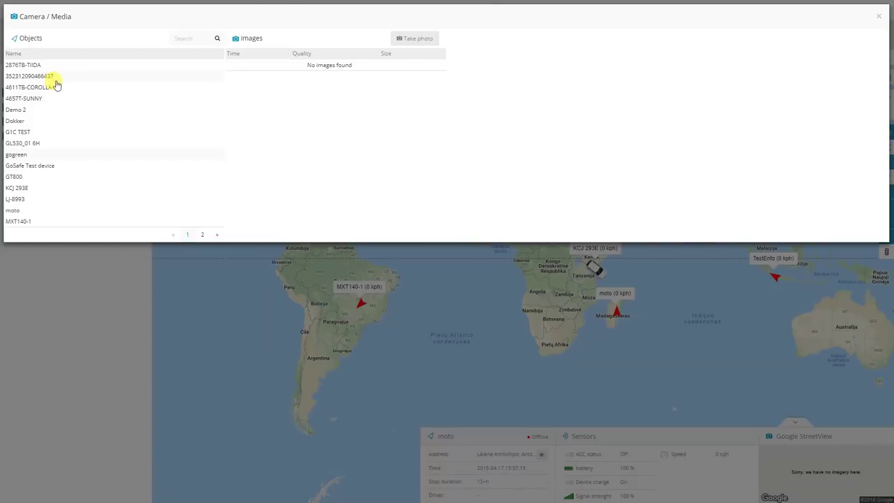
click(33, 88)
click(34, 98)
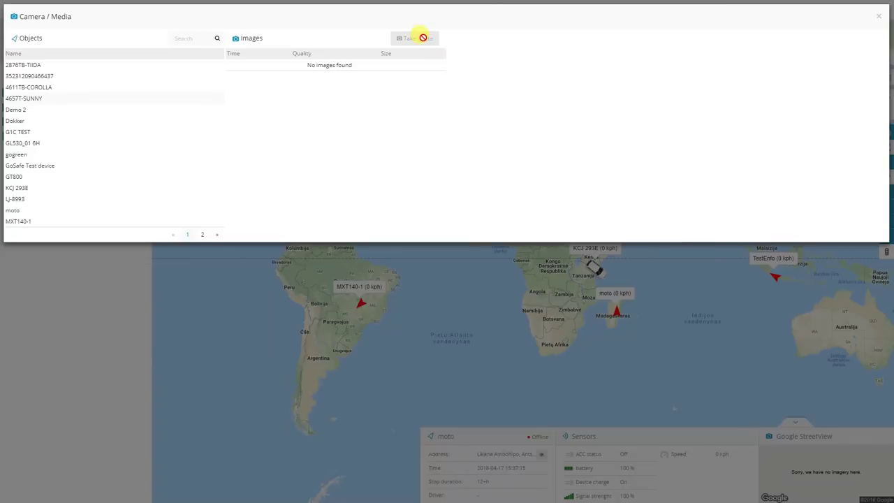
click(878, 18)
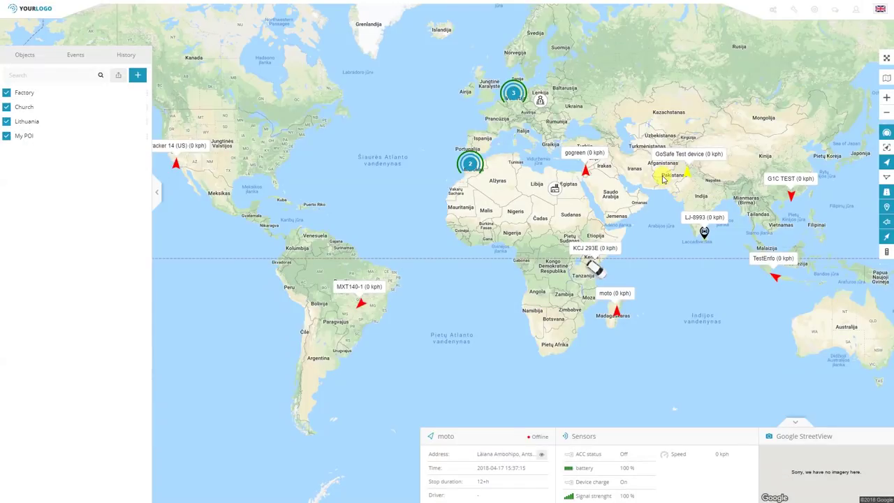
Step: Open the Tasks tool
click(794, 16)
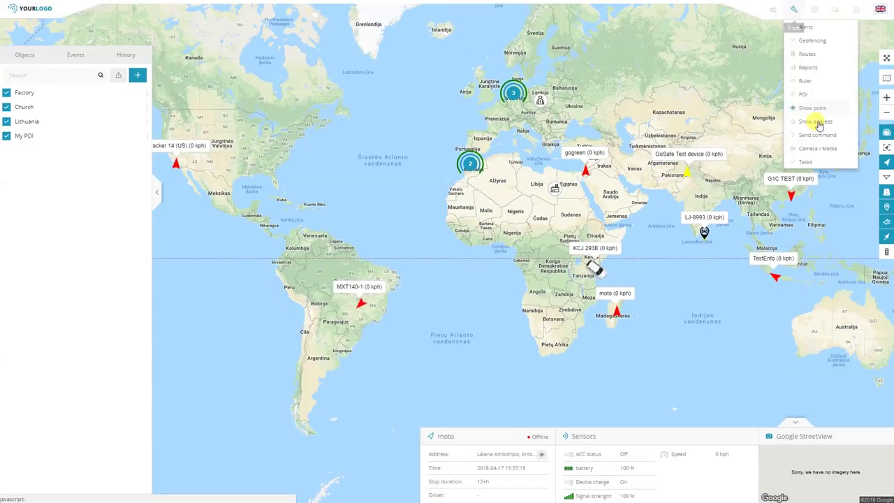
click(810, 162)
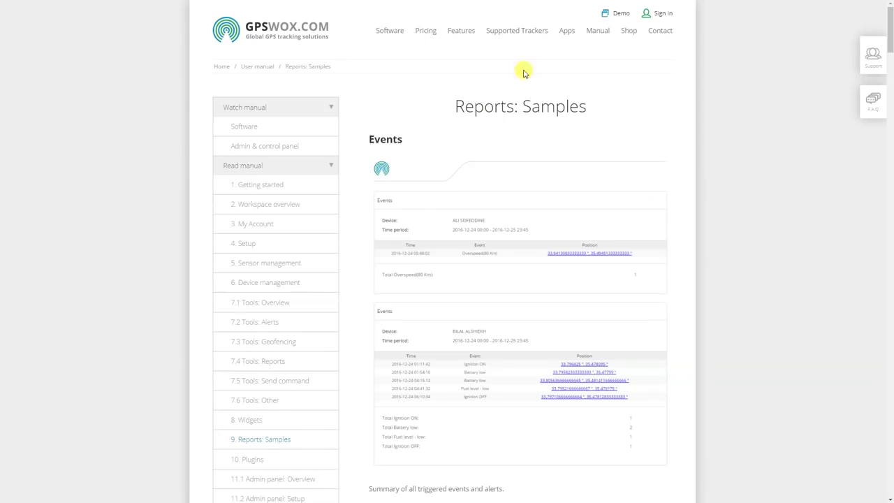
Step: On the GPSWOX website, open the Mobile Phone Tracker app page and read through its Android / iOS manual
click(569, 35)
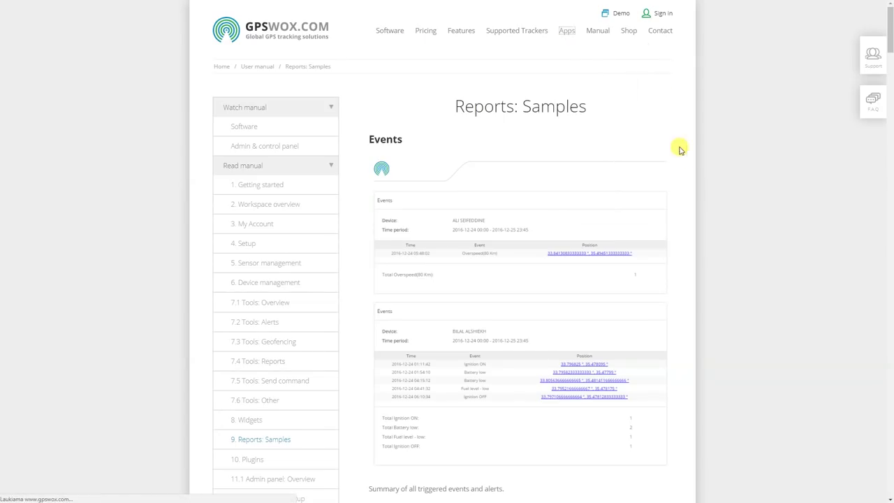
click(295, 200)
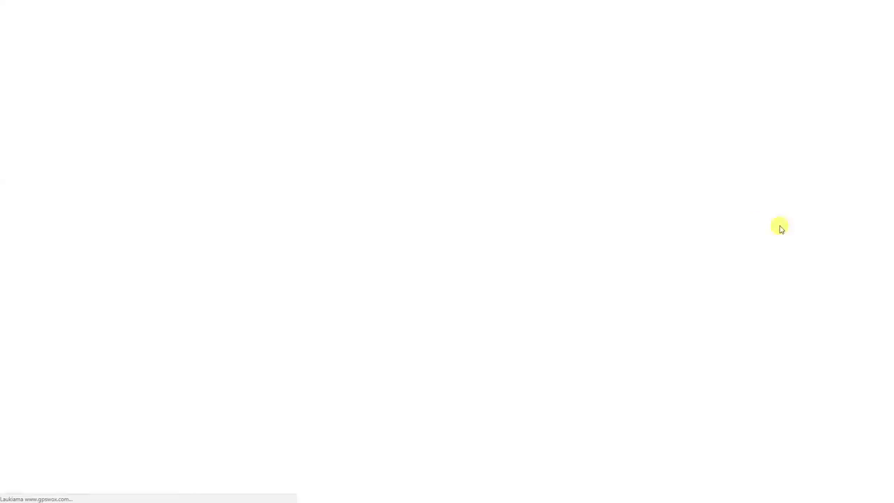
scroll(780, 225, down, 3)
scroll(790, 227, up, 2)
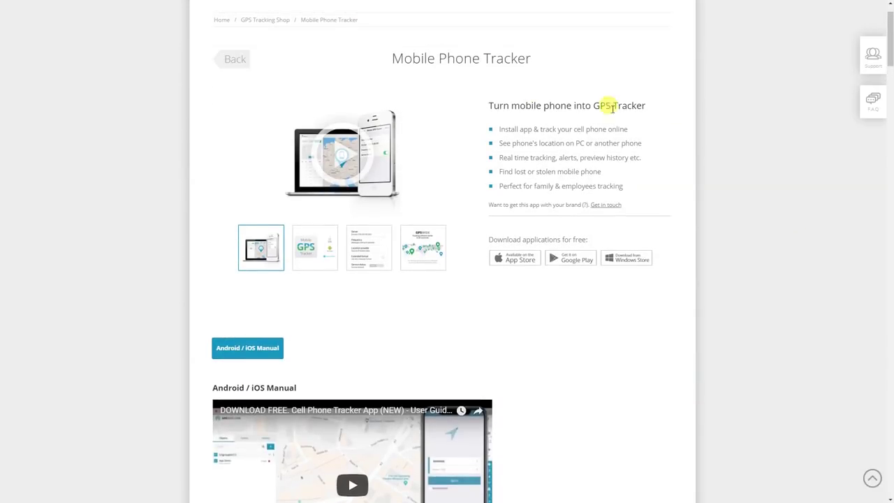
scroll(717, 194, down, 3)
scroll(721, 204, down, 2)
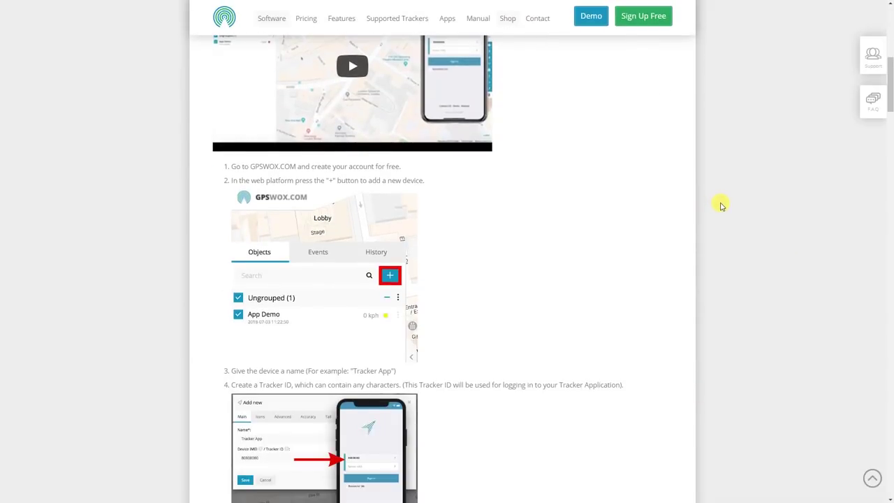
scroll(722, 205, down, 2)
scroll(719, 209, down, 8)
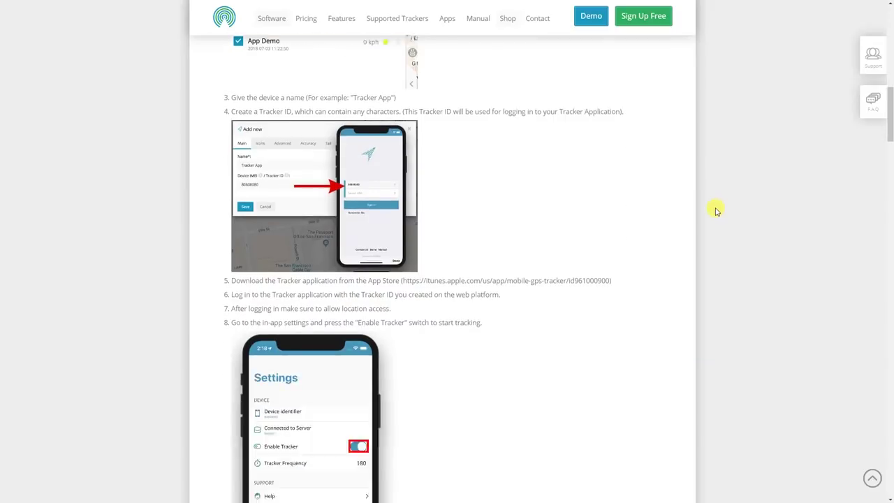
Step: Read the manual's remaining steps for enabling the tracker app and its instructions on using the Task system
scroll(712, 218, down, 8)
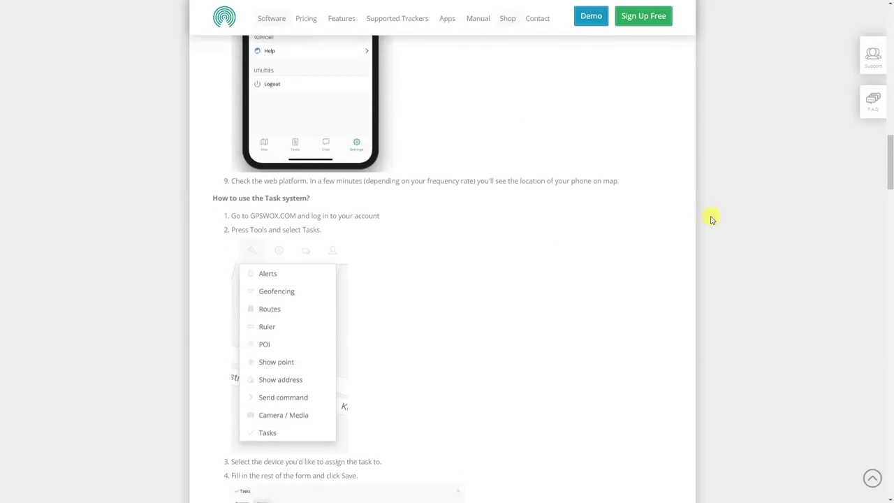
scroll(713, 221, up, 1)
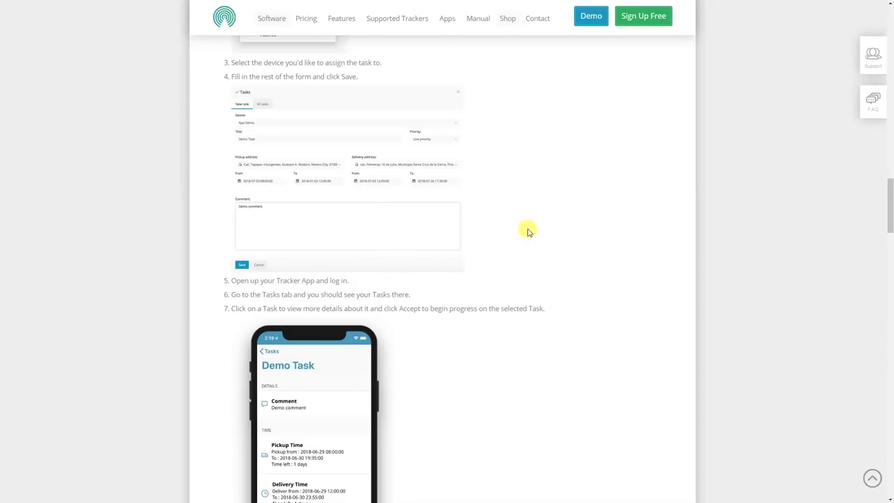
scroll(526, 227, down, 2)
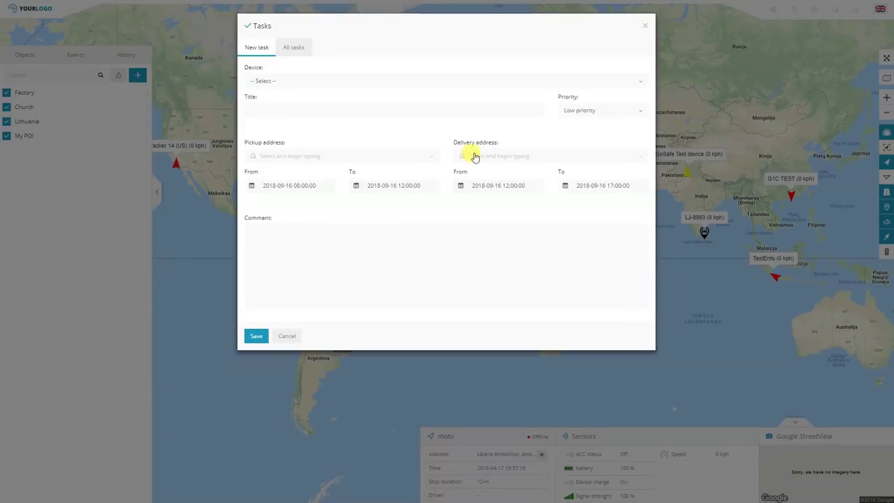
Step: Choose device 2876TB-TIIDA for a new task in the tracking platform, and check the list of all tasks before returning to the task form
click(299, 82)
click(294, 130)
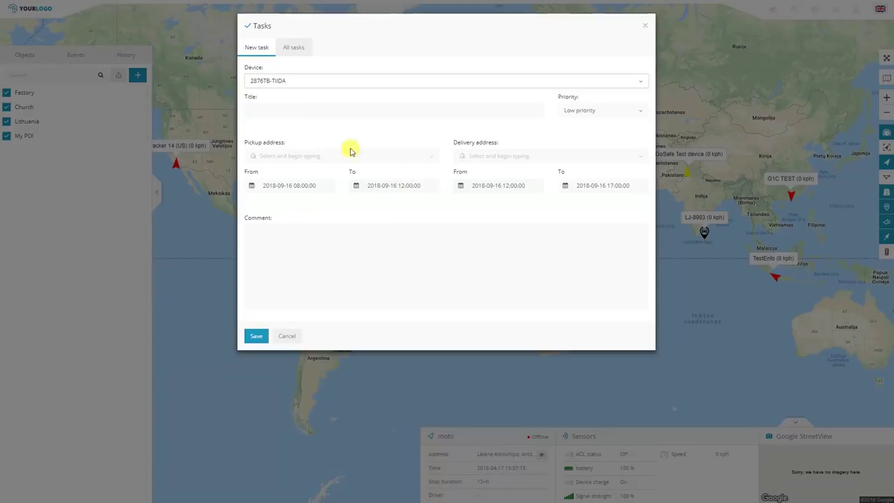
click(370, 275)
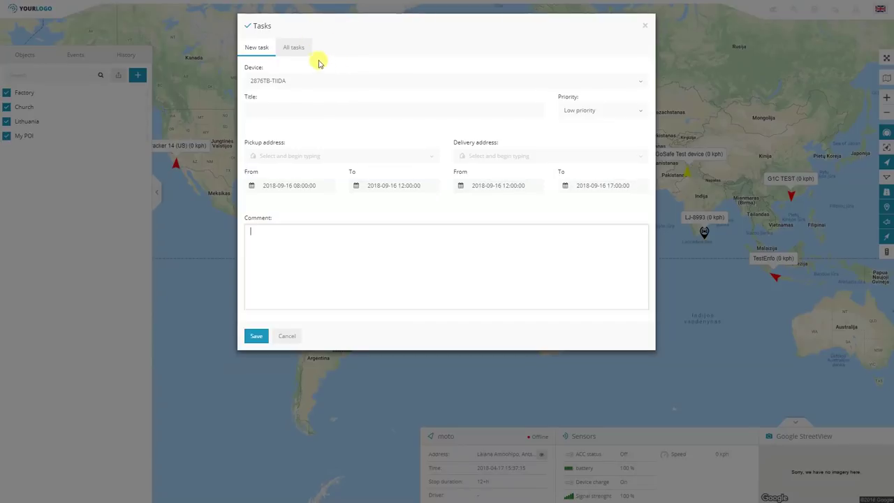
click(294, 46)
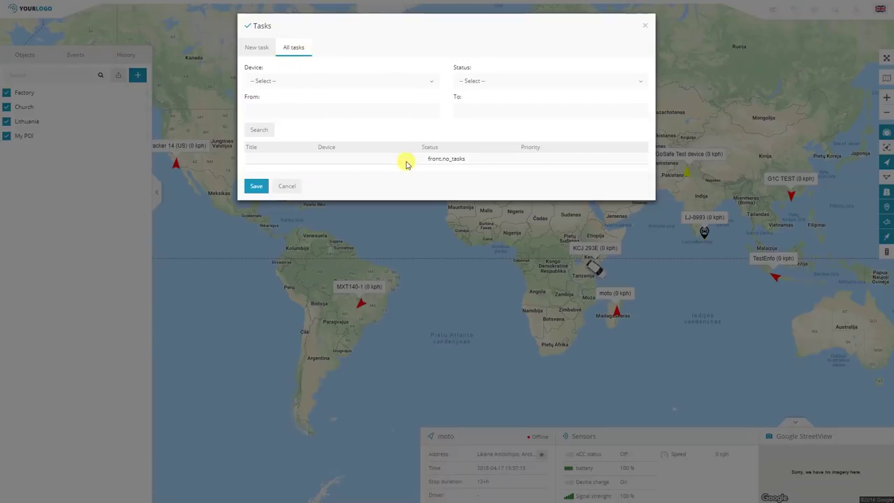
click(257, 48)
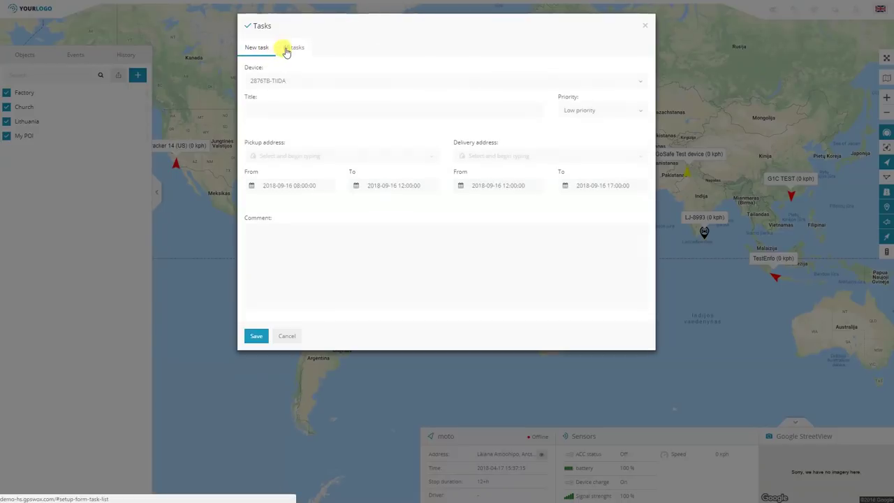